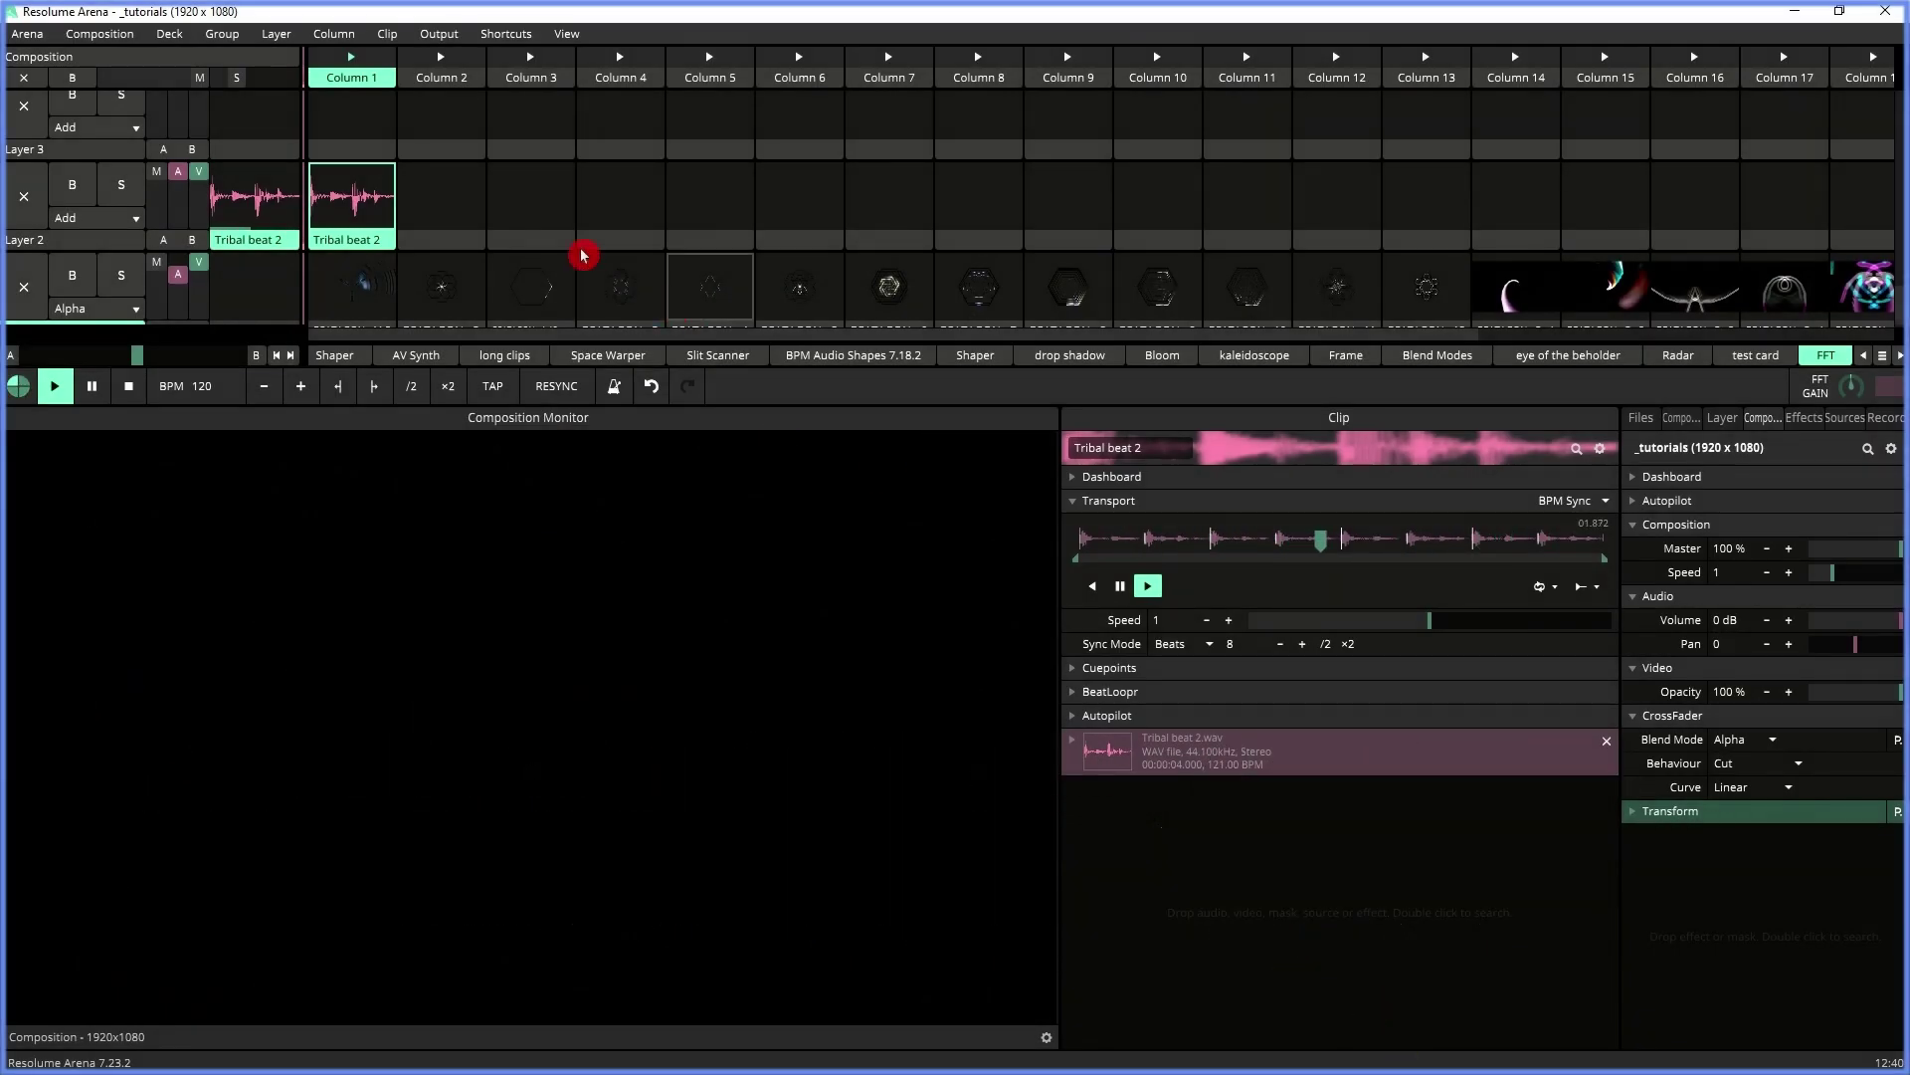
# - Open the Audio page of Arena Preferences and list the audio input devices
pyautogui.click(30, 33)
pyautogui.click(49, 64)
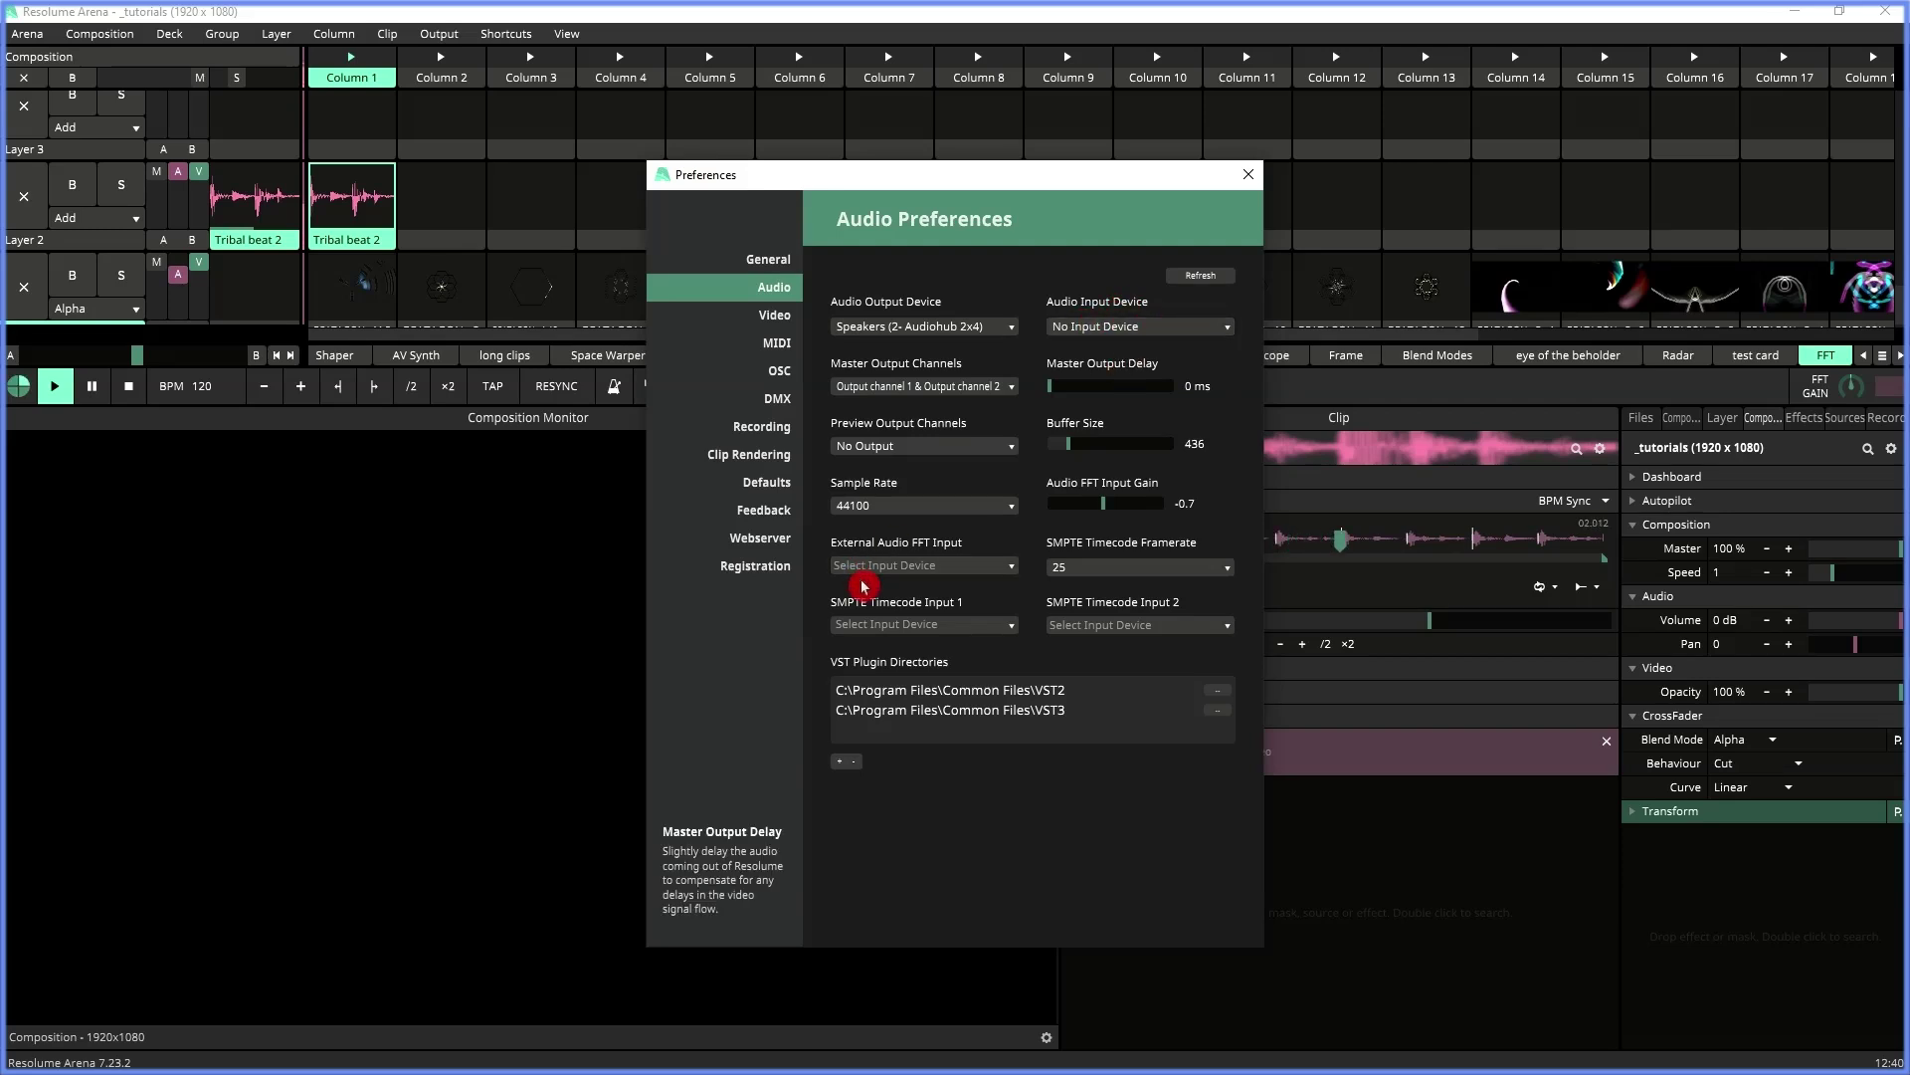
pyautogui.click(1138, 327)
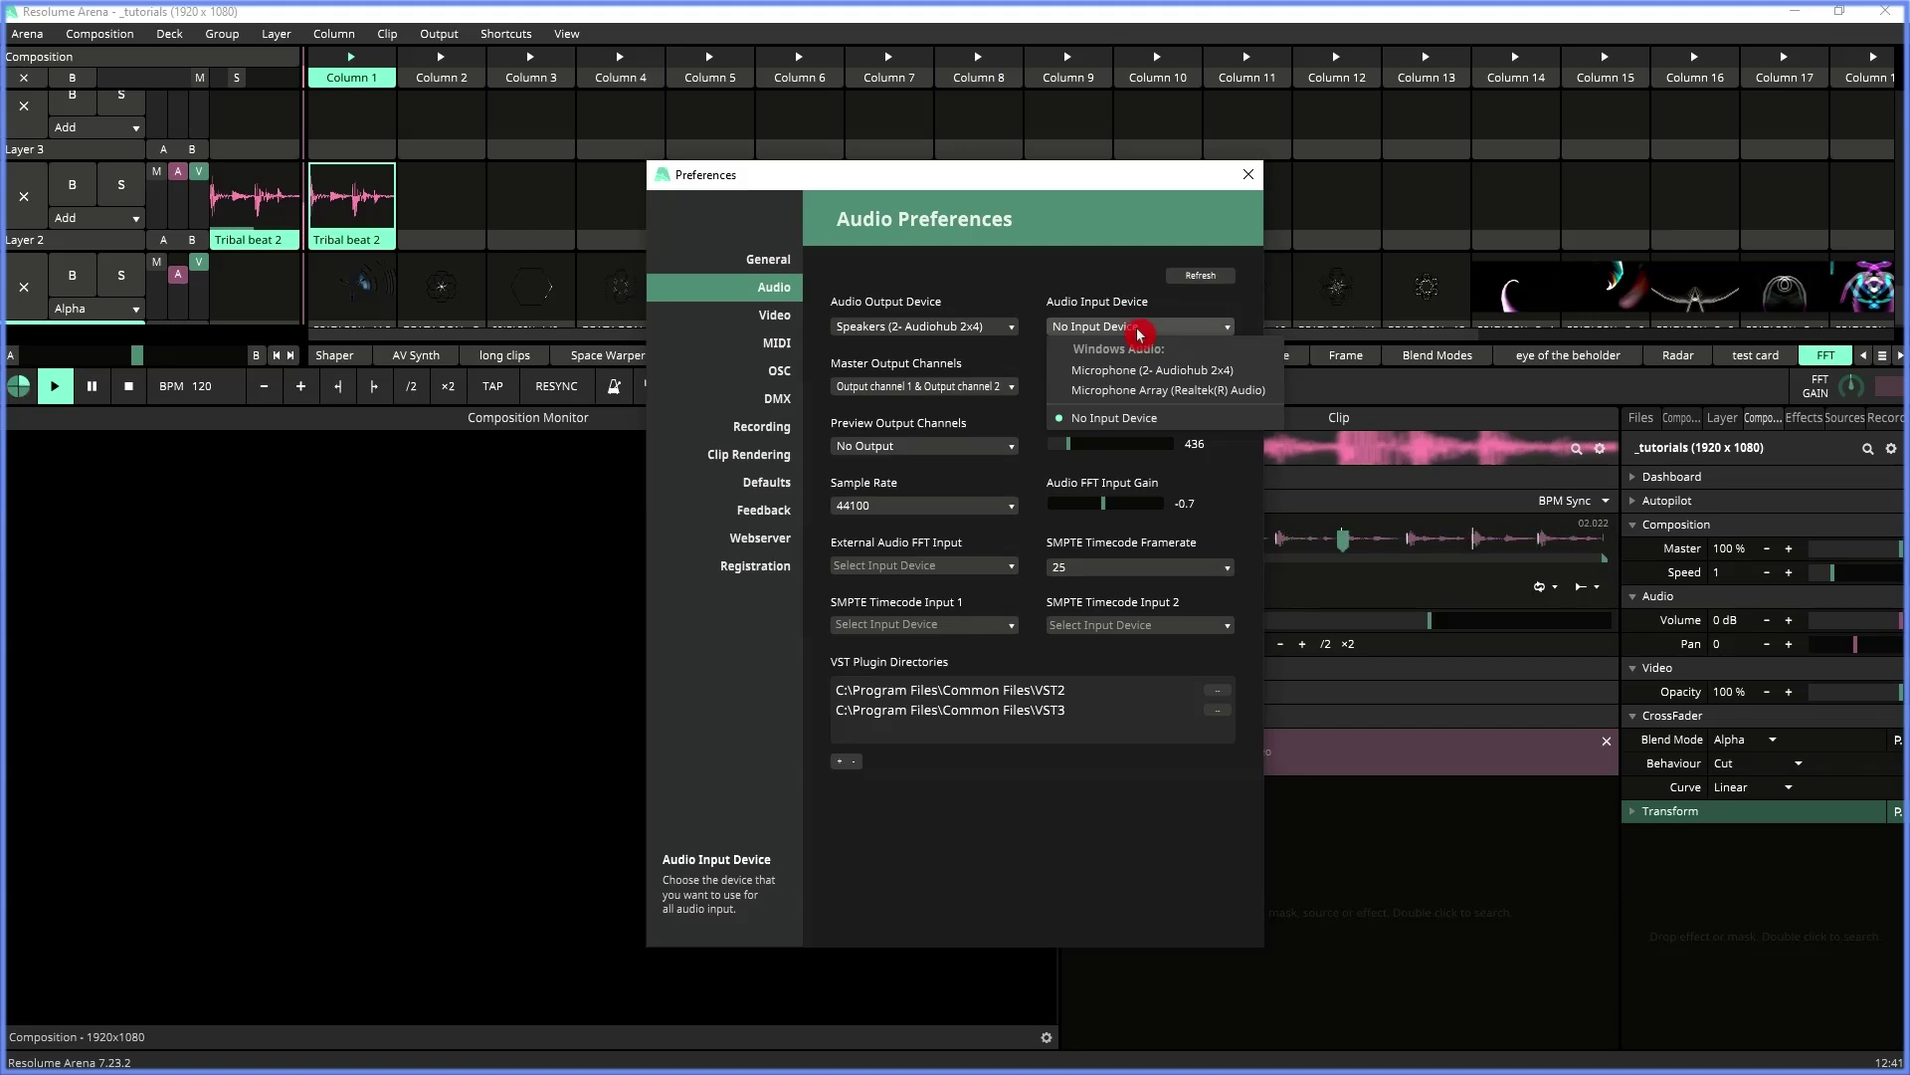
# - Use the Realtek Microphone Array as input and send Input channels 1 & 2 to external FFT
pyautogui.click(1129, 396)
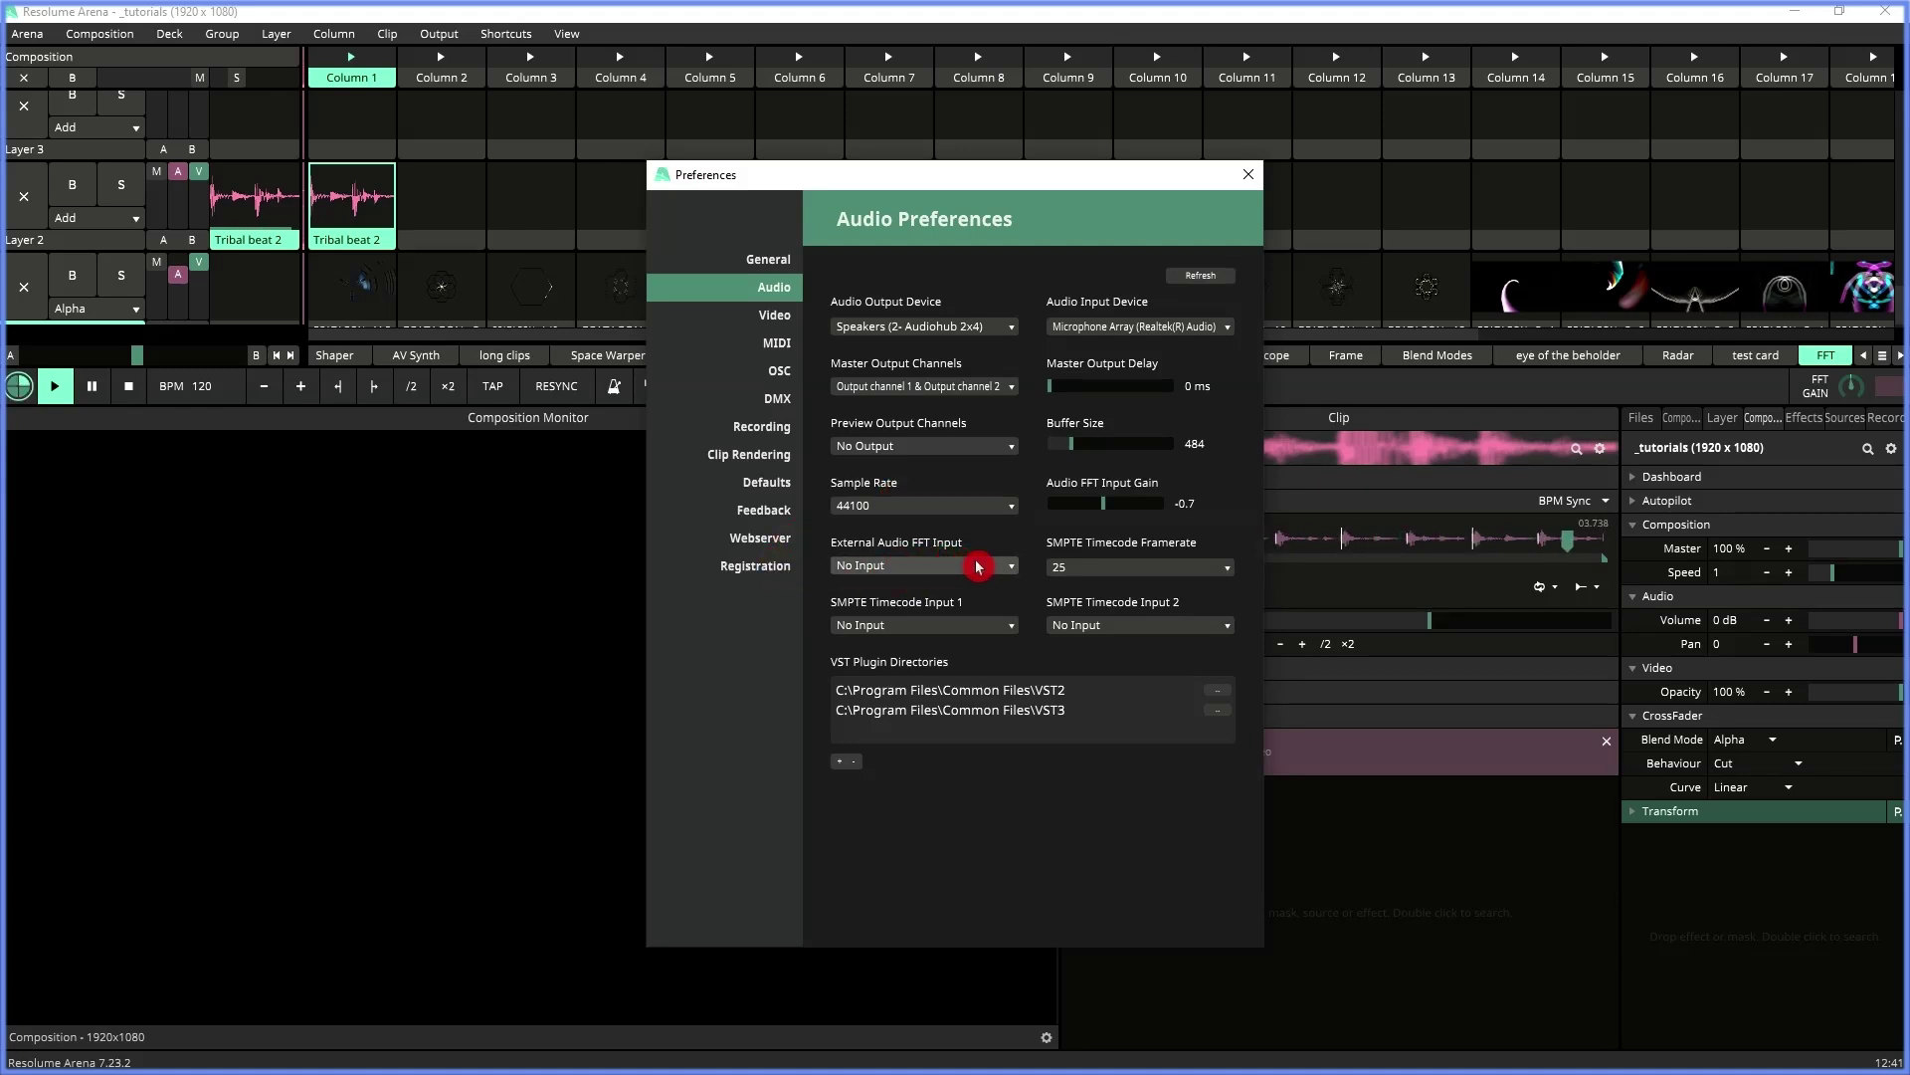
pyautogui.click(945, 564)
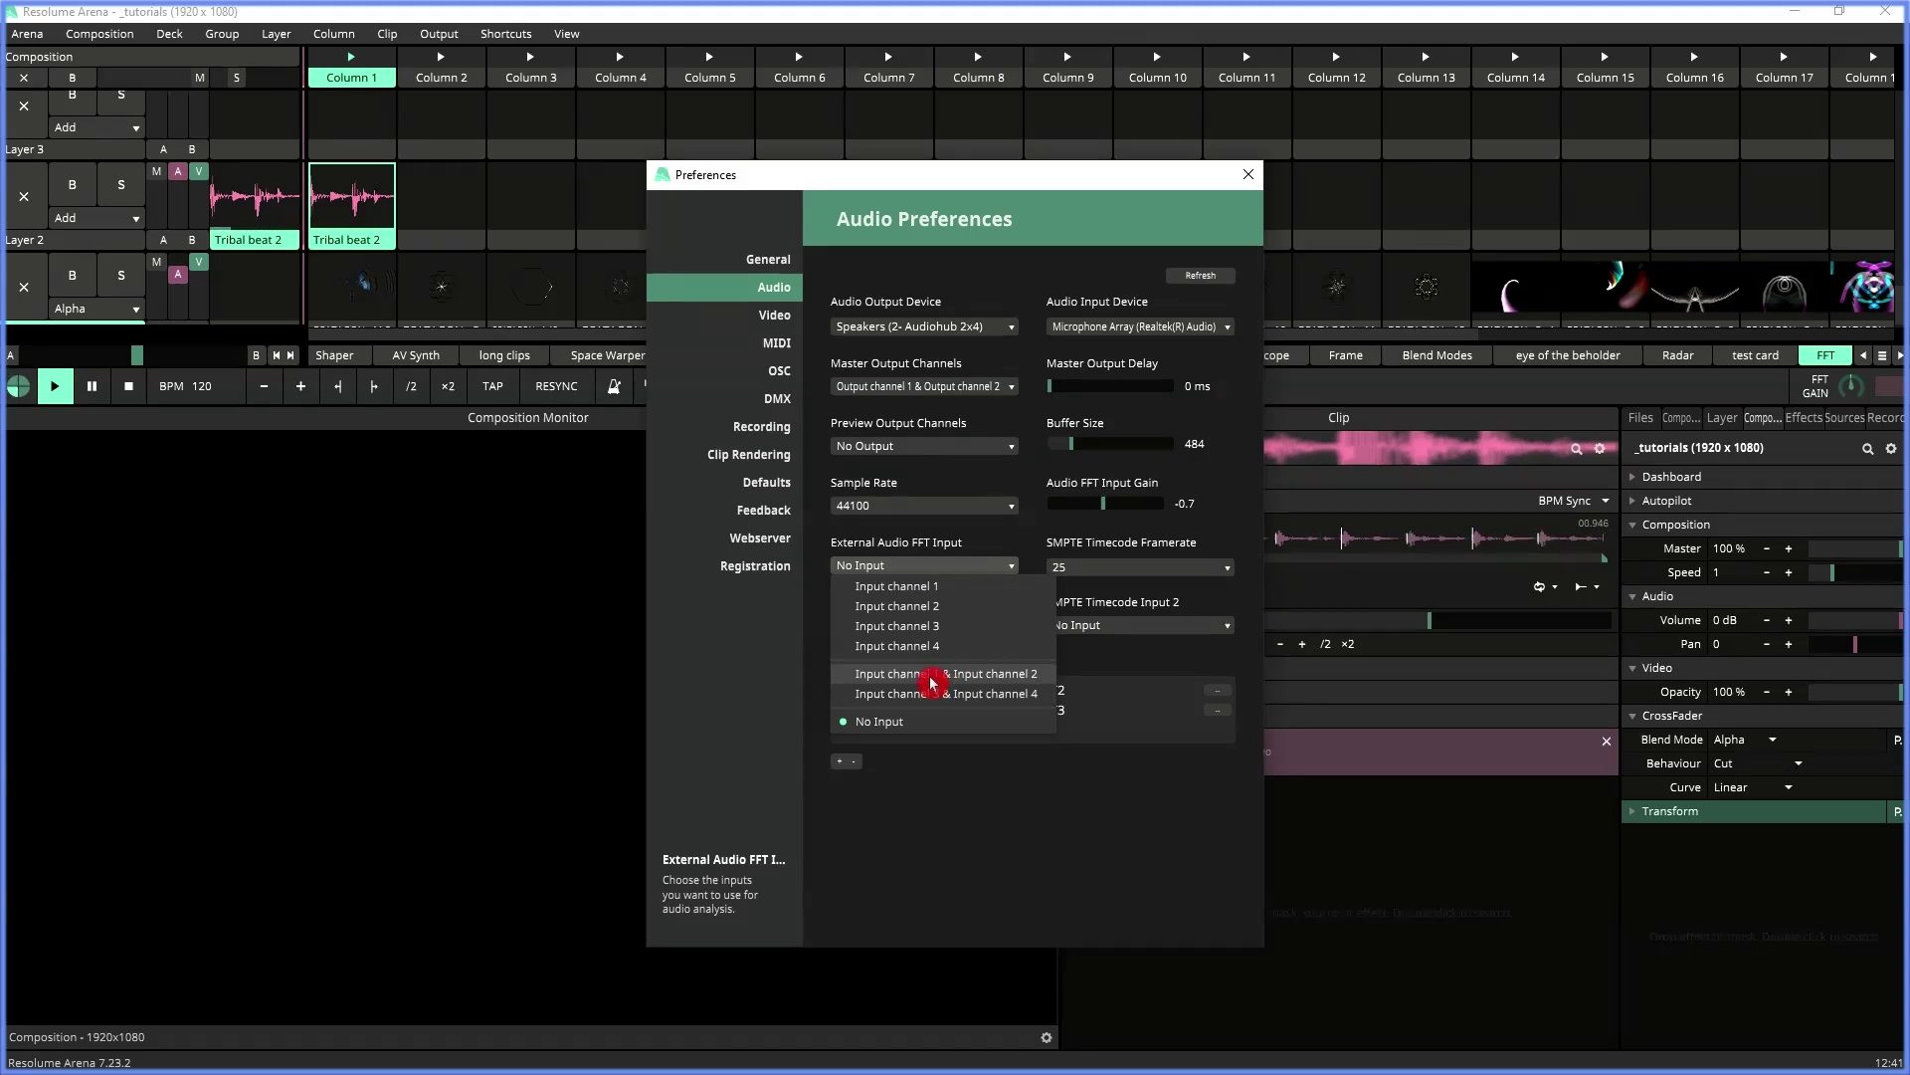
pyautogui.click(932, 676)
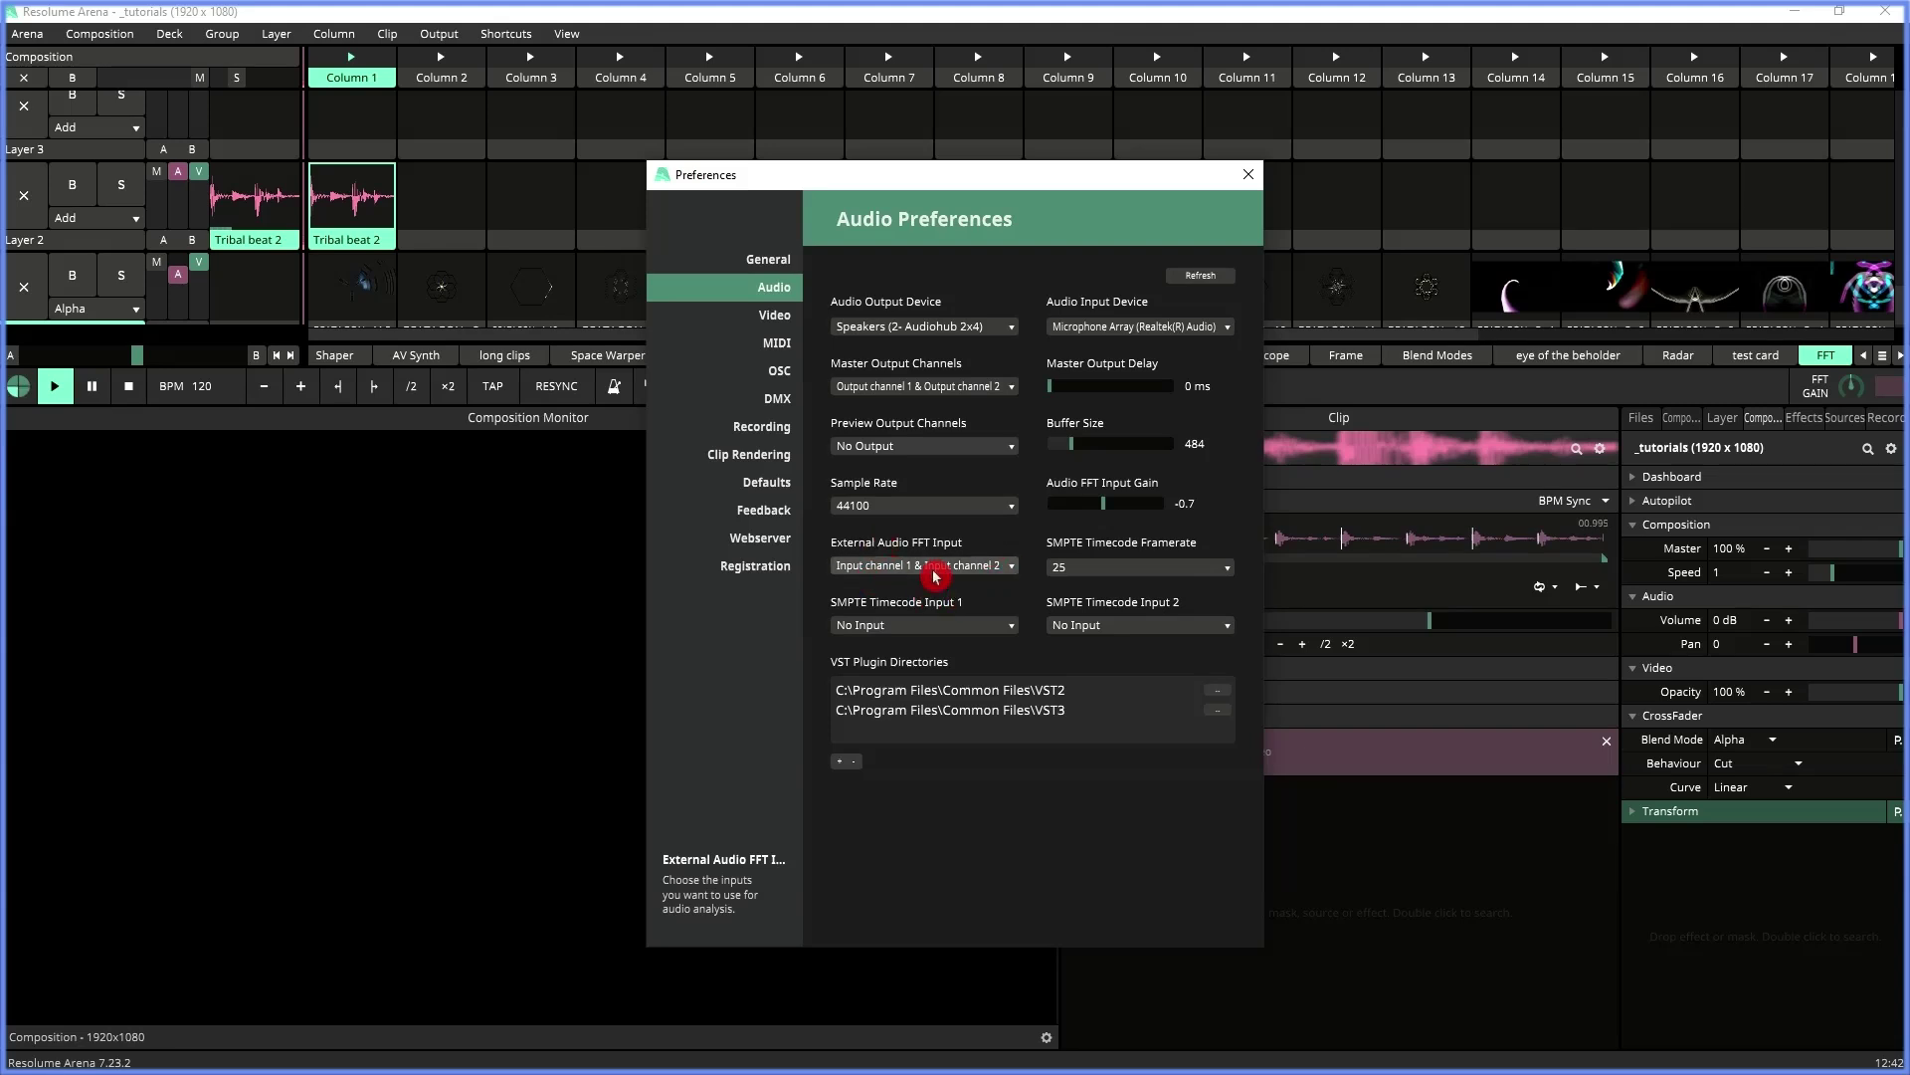
# - Close Preferences, check the View menu without changes, and raise the composition FFT Gain
pyautogui.click(1249, 175)
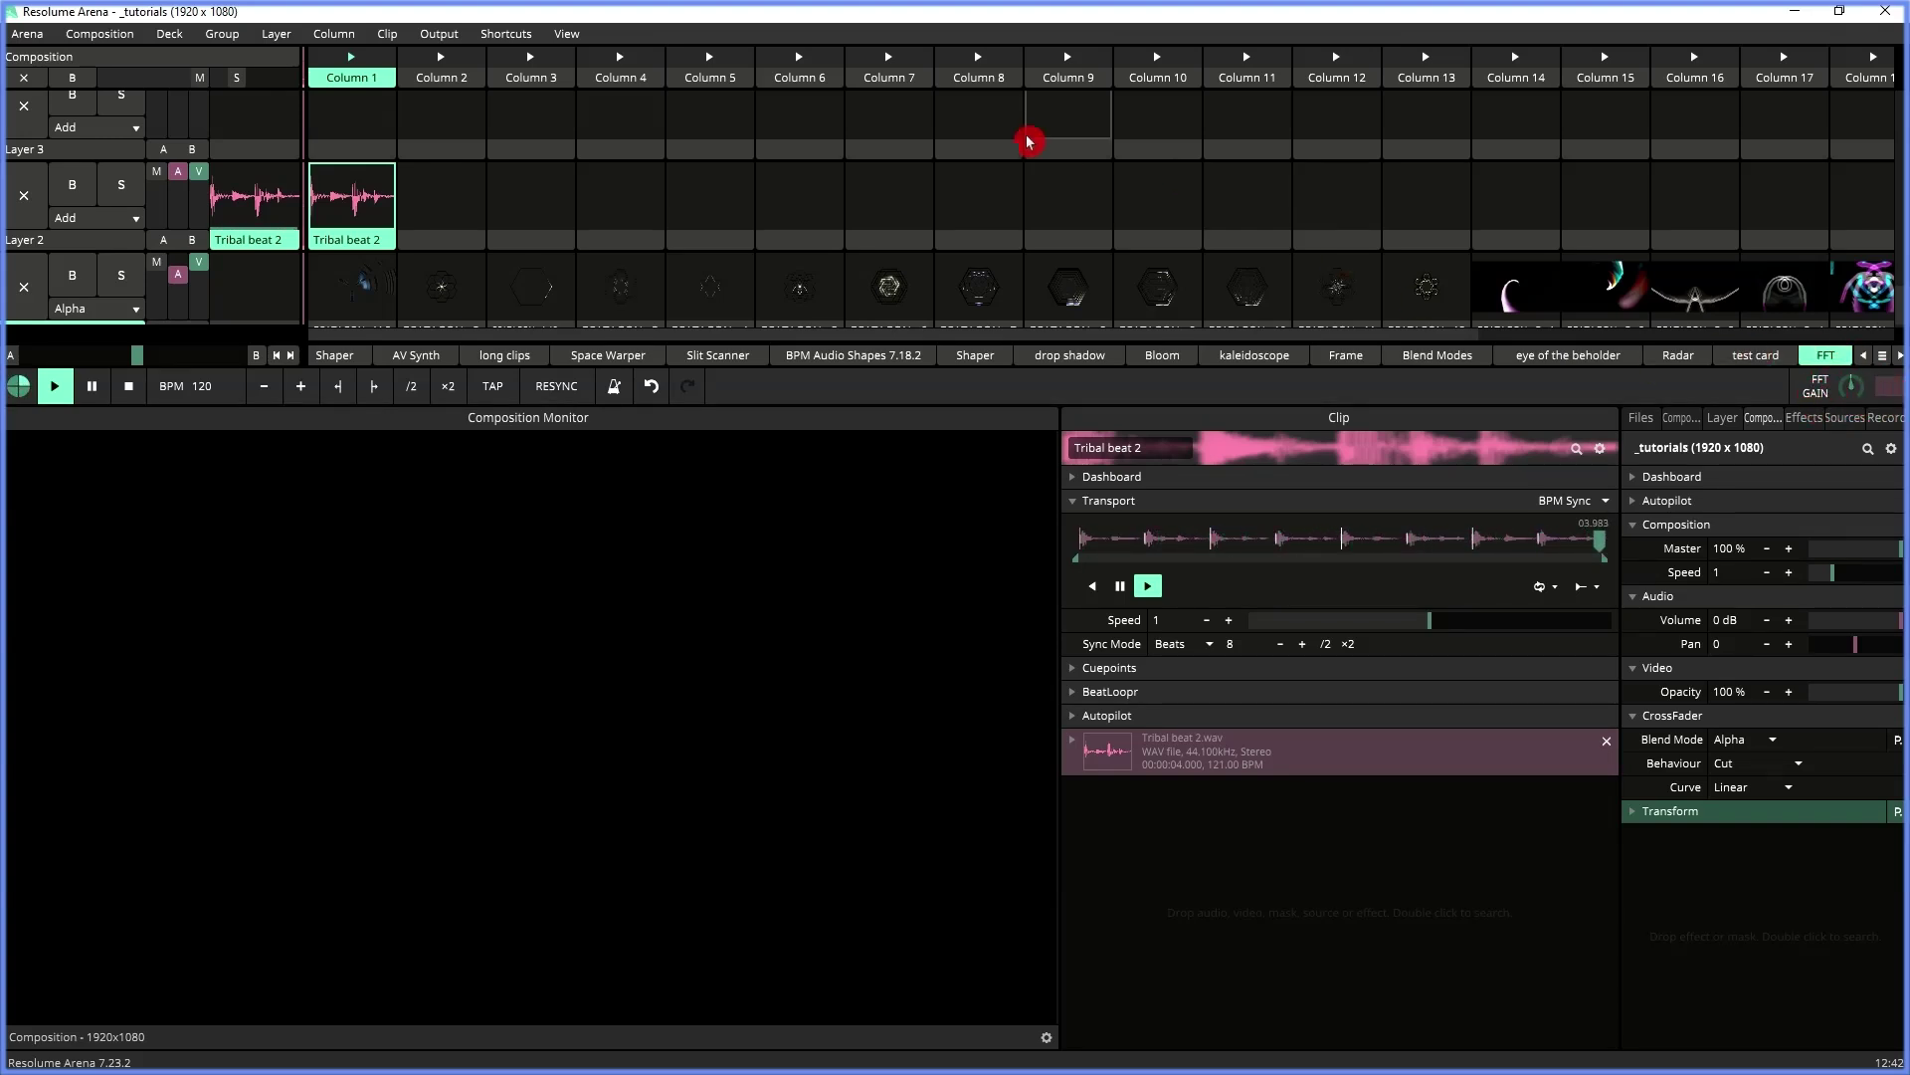
pyautogui.click(562, 35)
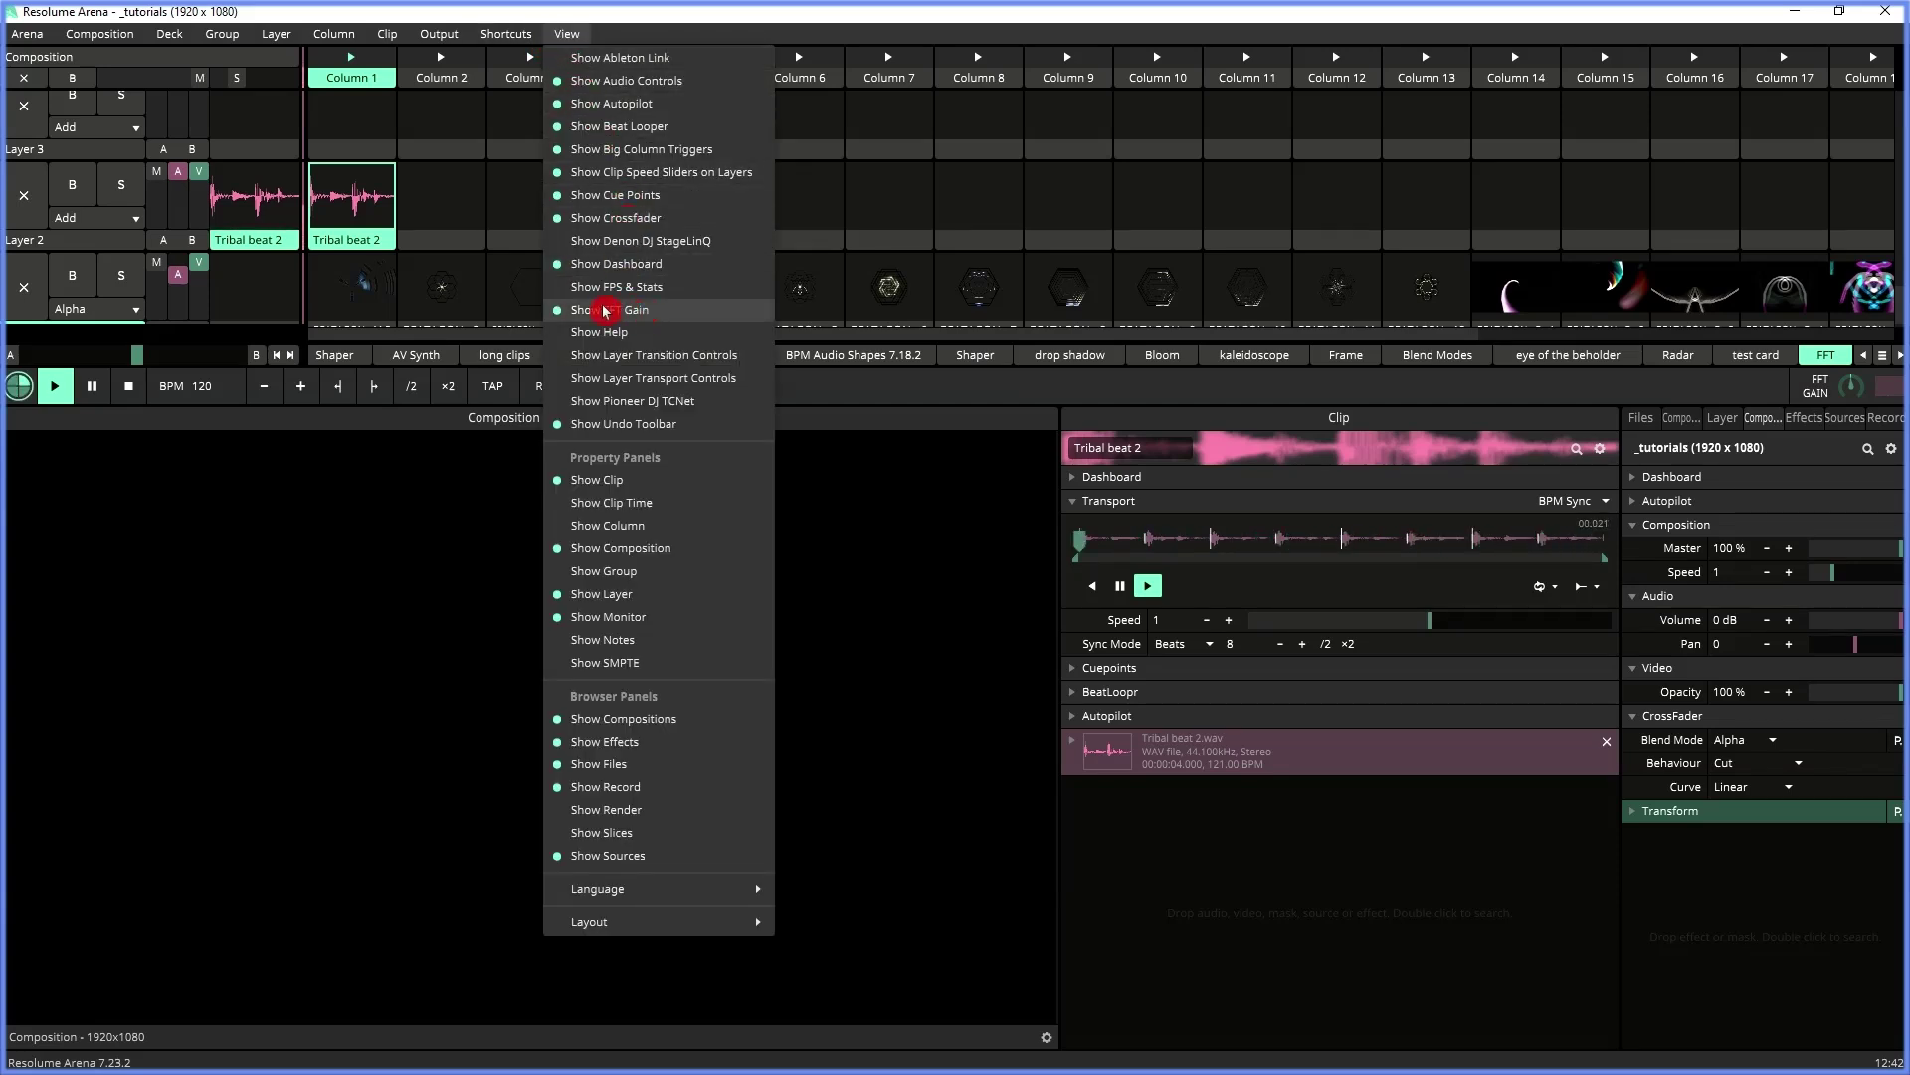
pyautogui.click(718, 16)
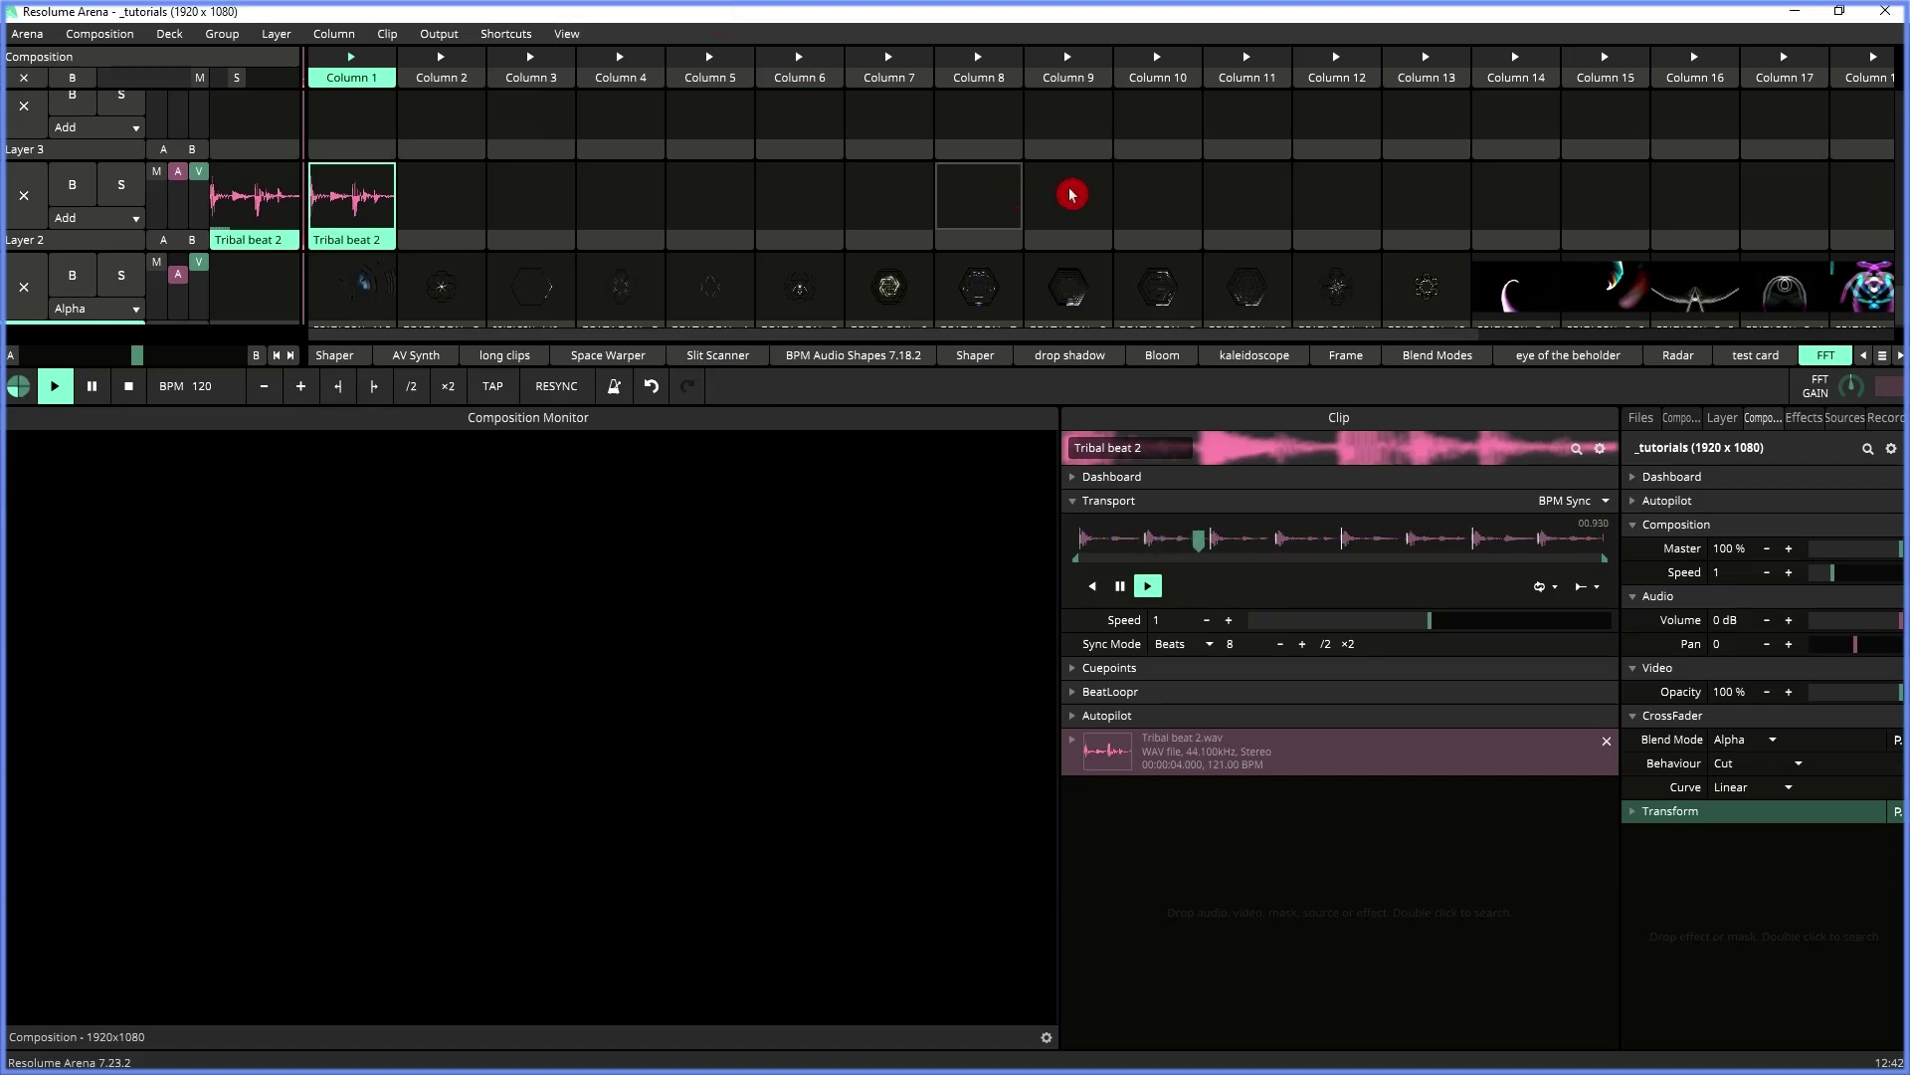
pyautogui.moveTo(1840, 393)
pyautogui.mouseDown()
pyautogui.moveTo(1861, 386)
pyautogui.moveTo(1864, 410)
pyautogui.mouseUp()
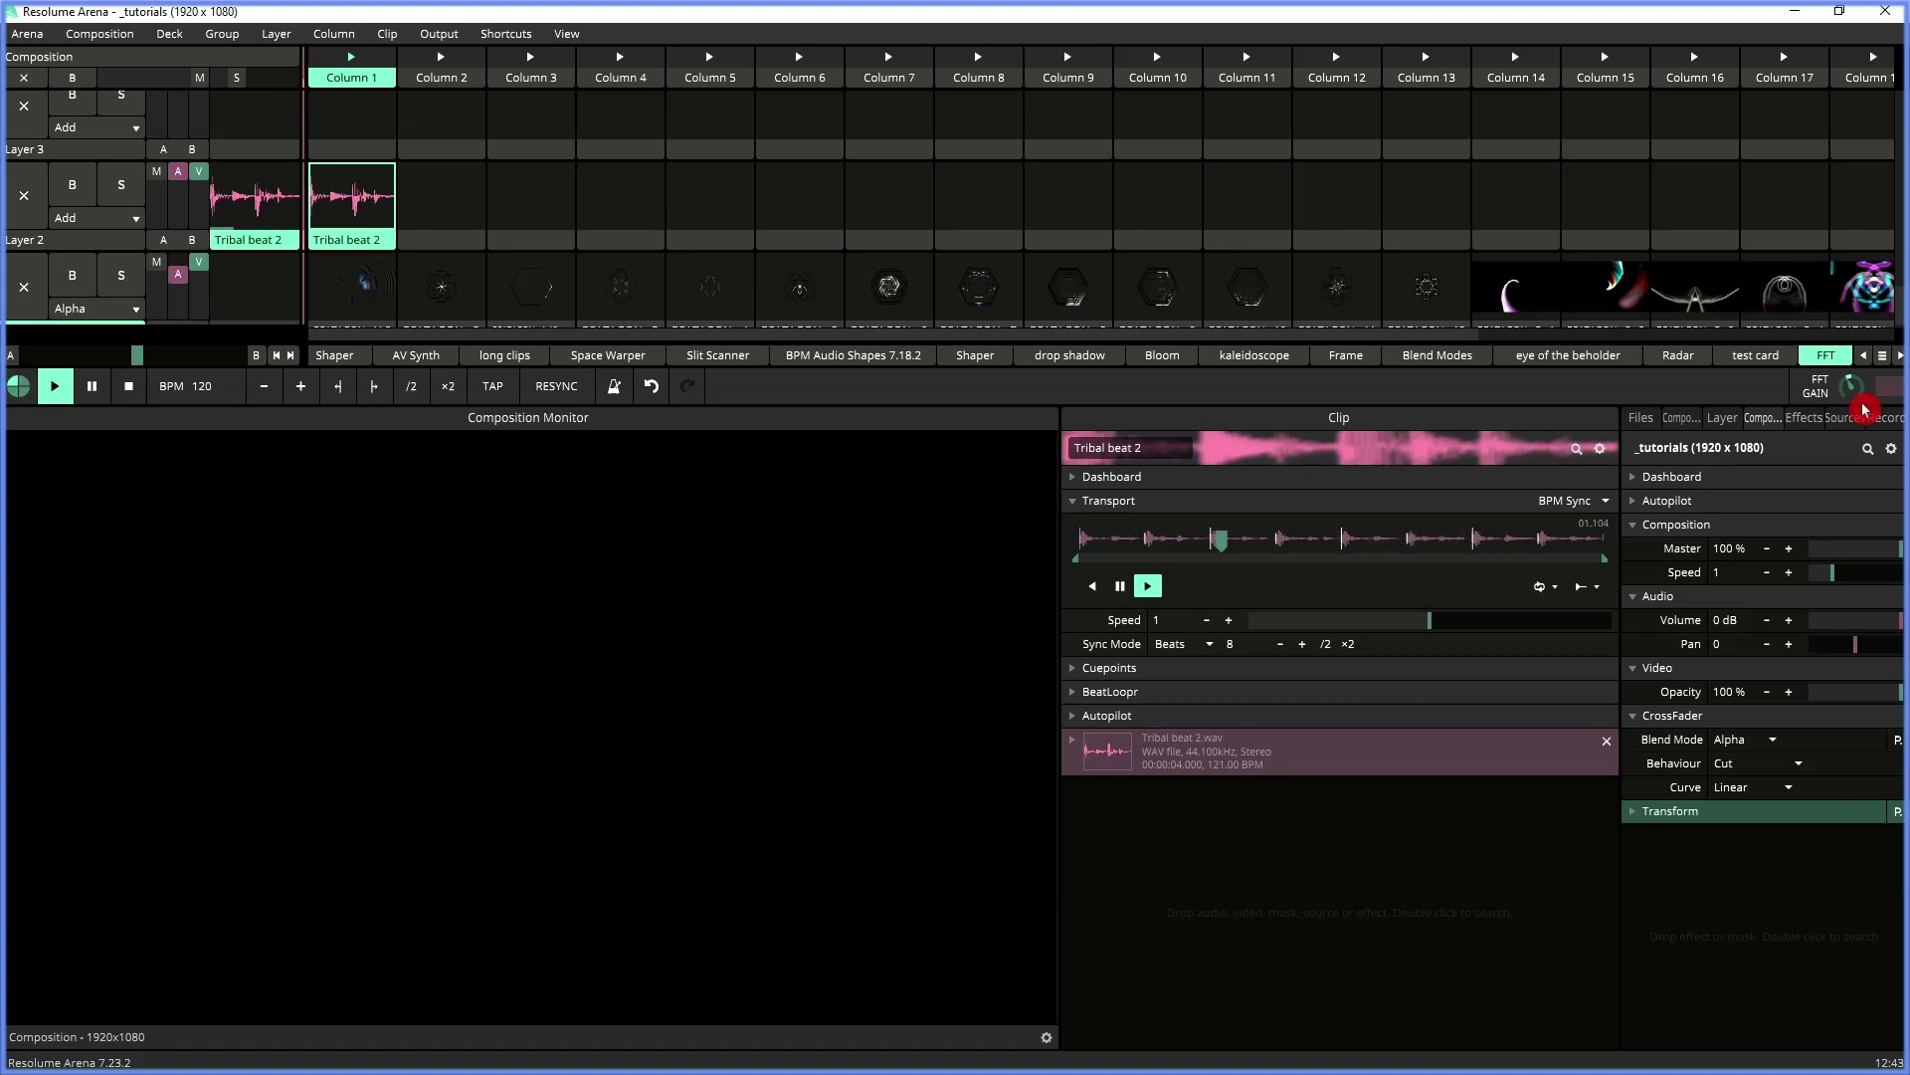
# - Stop Tribal beat 2, launch BEATAGON - M-3, and collapse its Transport, Source and Transform sections
pyautogui.click(711, 160)
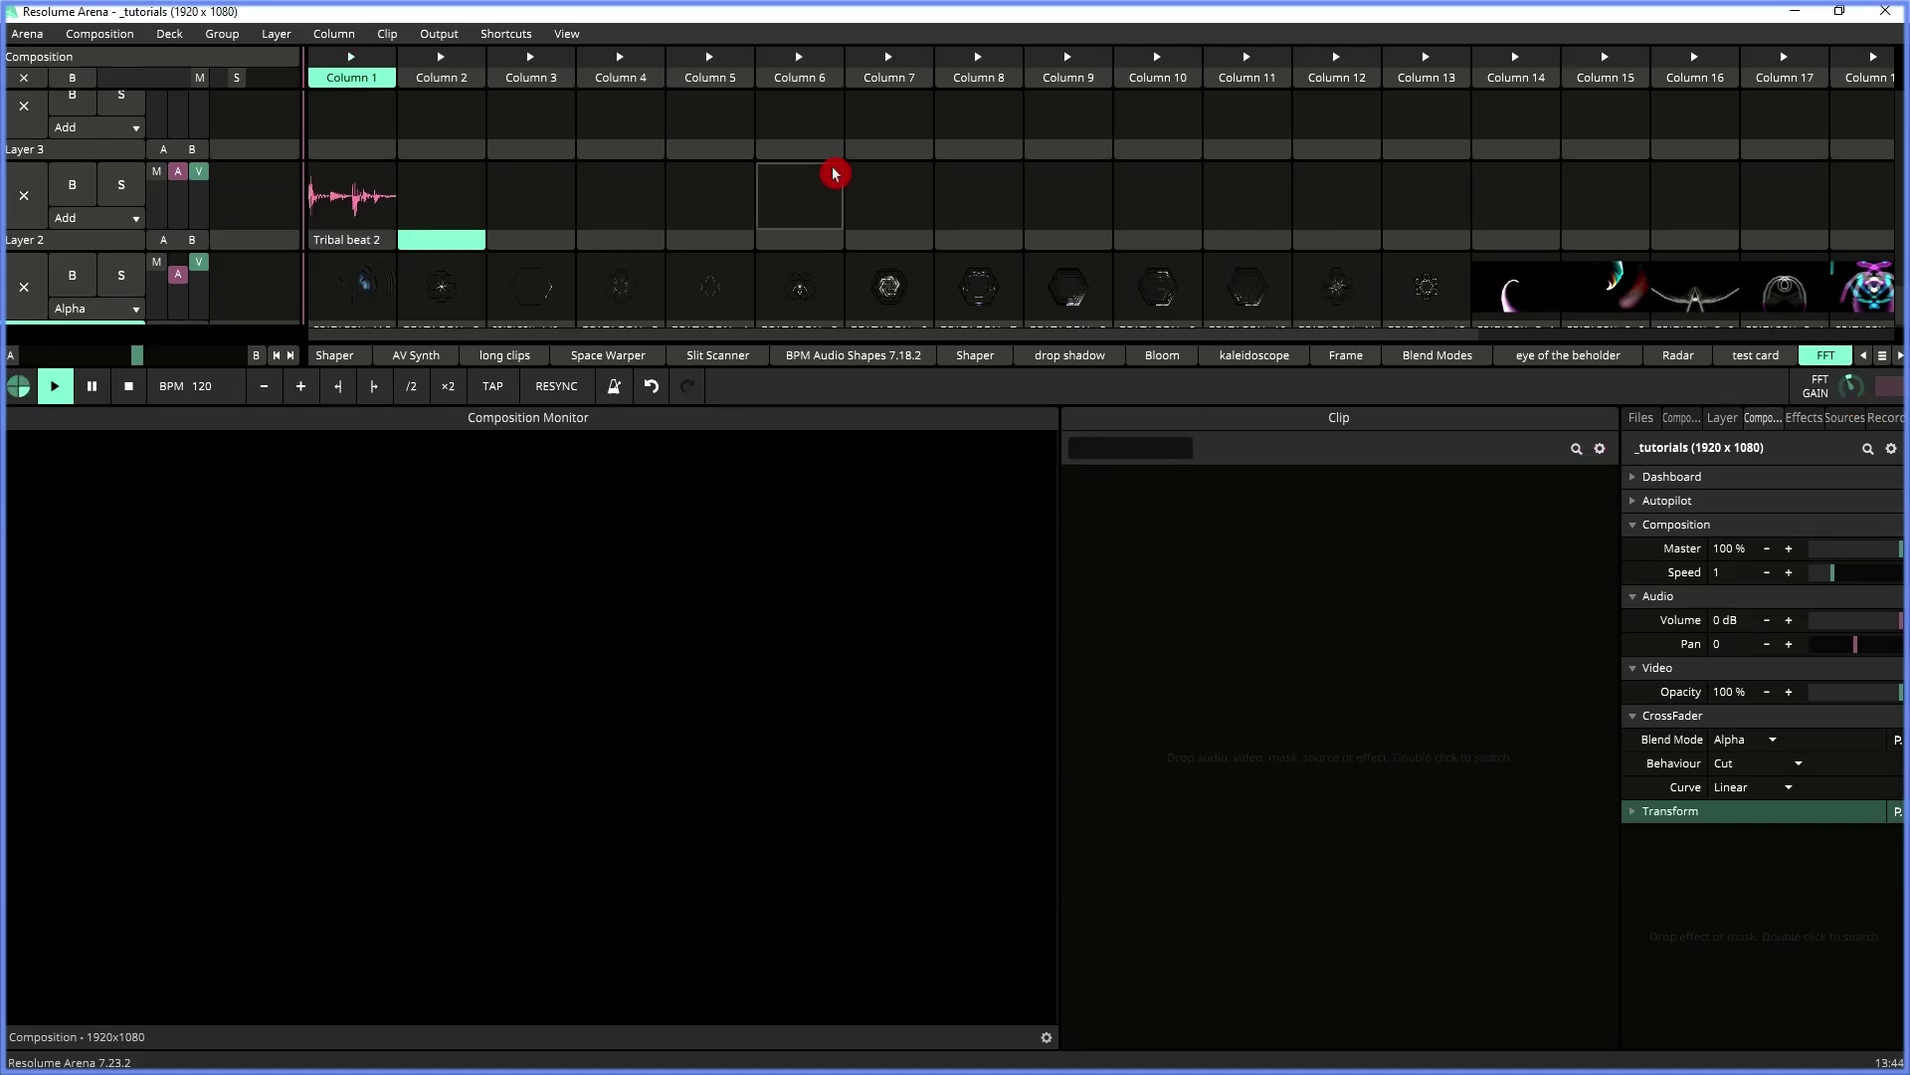
pyautogui.scroll(-1, 835, 174)
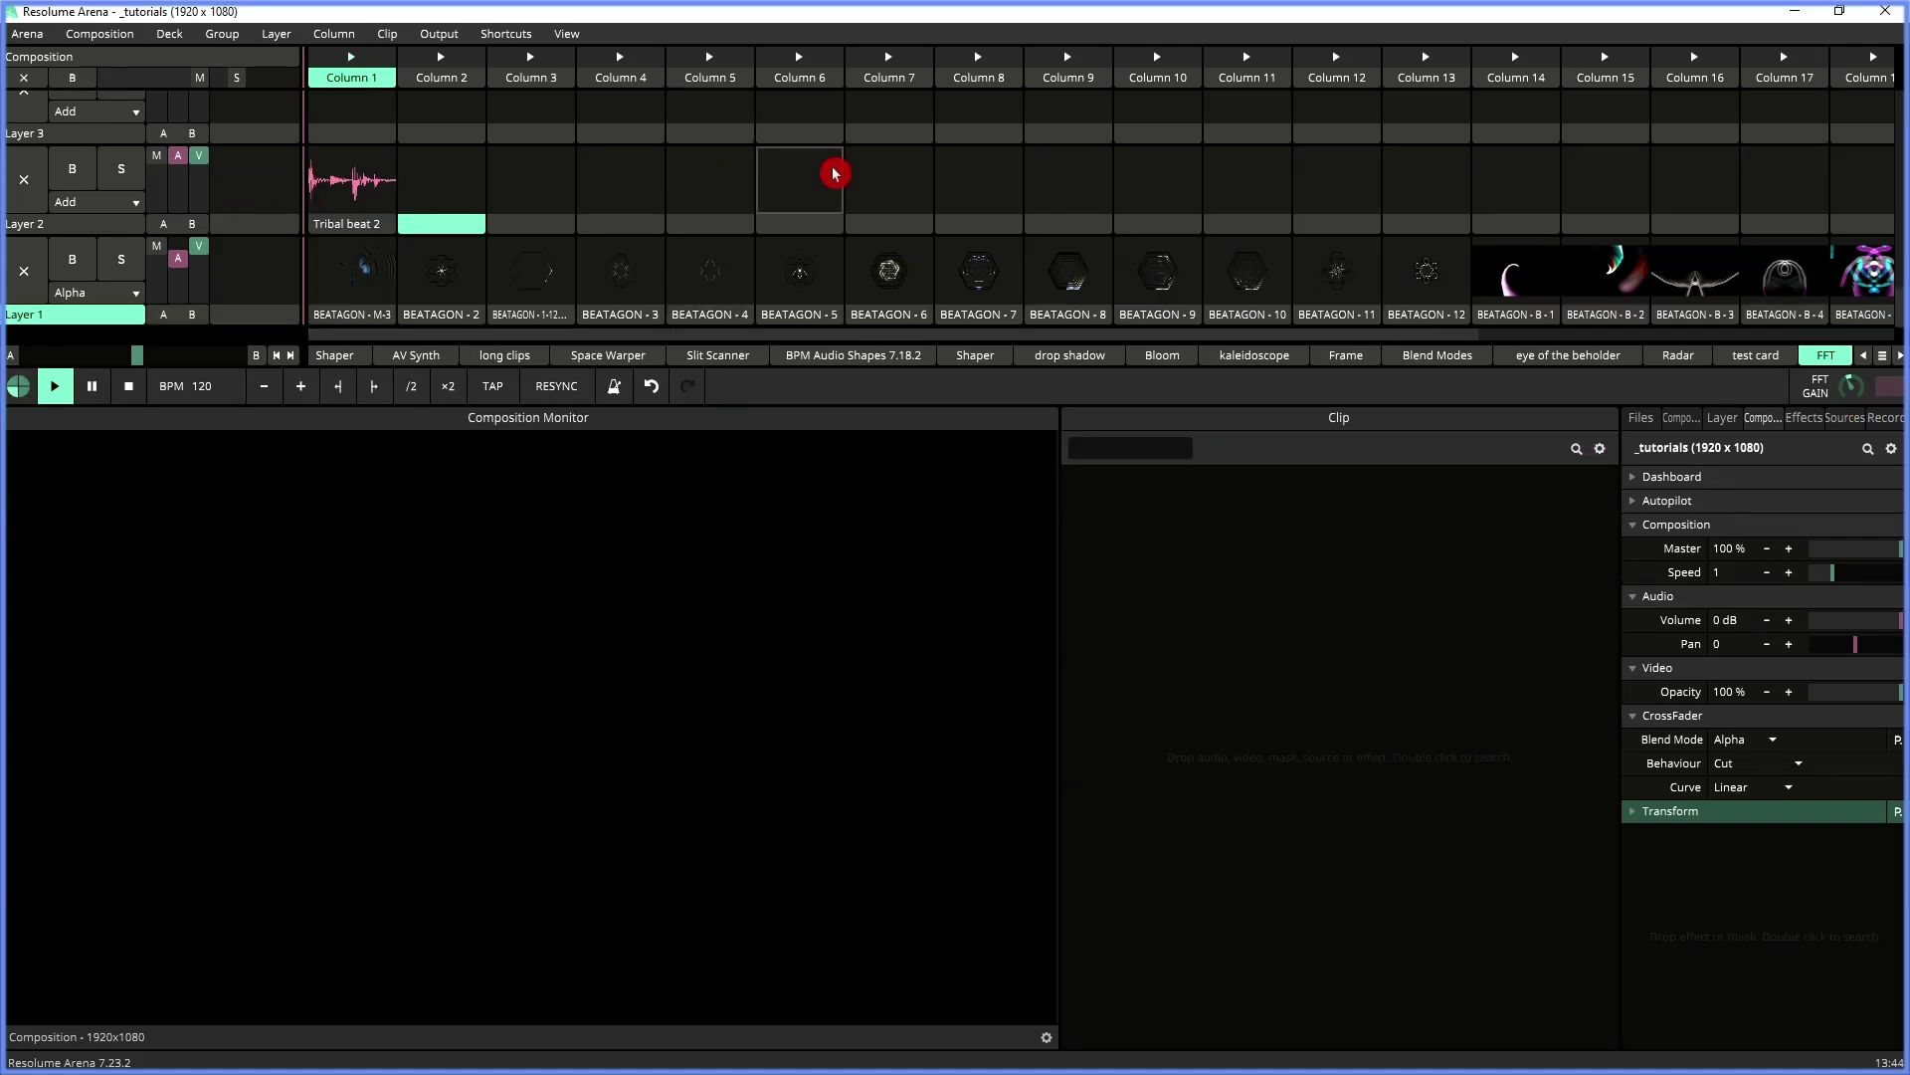
pyautogui.click(359, 272)
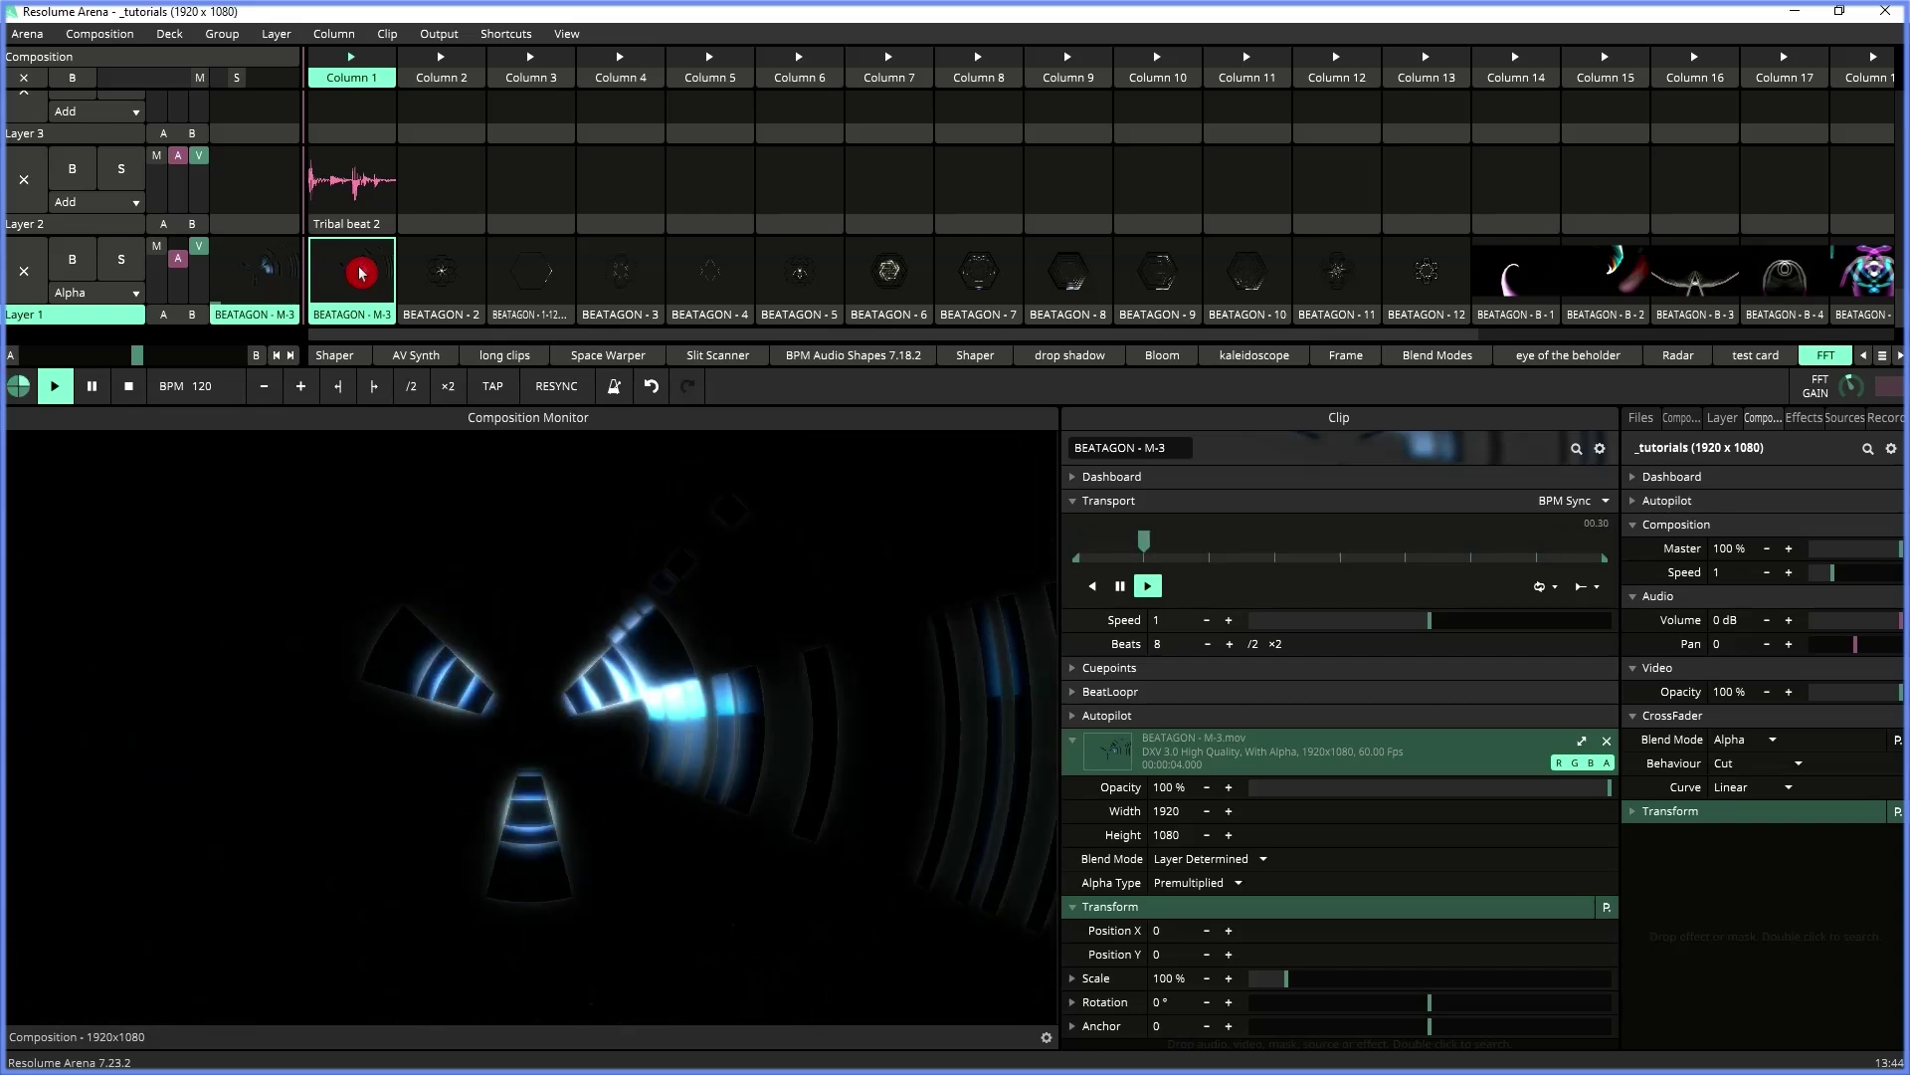
pyautogui.click(1069, 500)
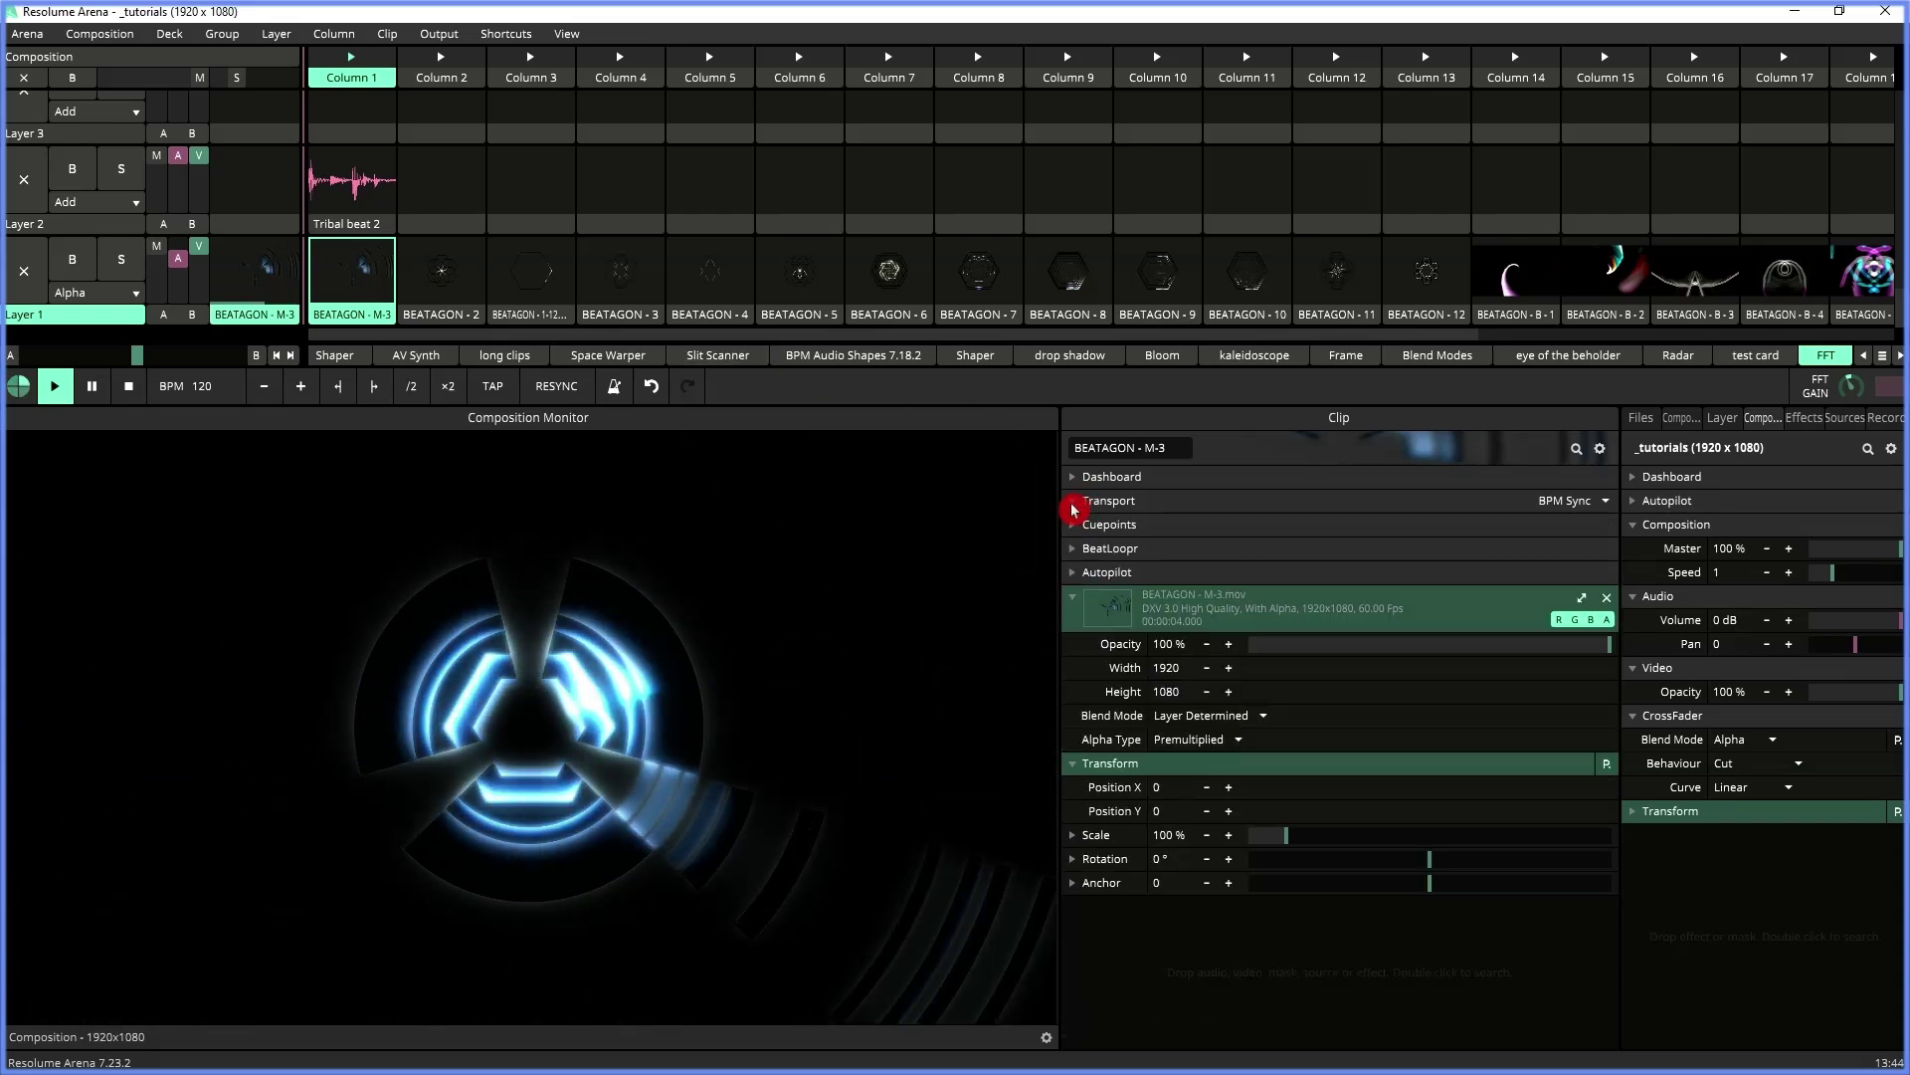
pyautogui.click(1071, 603)
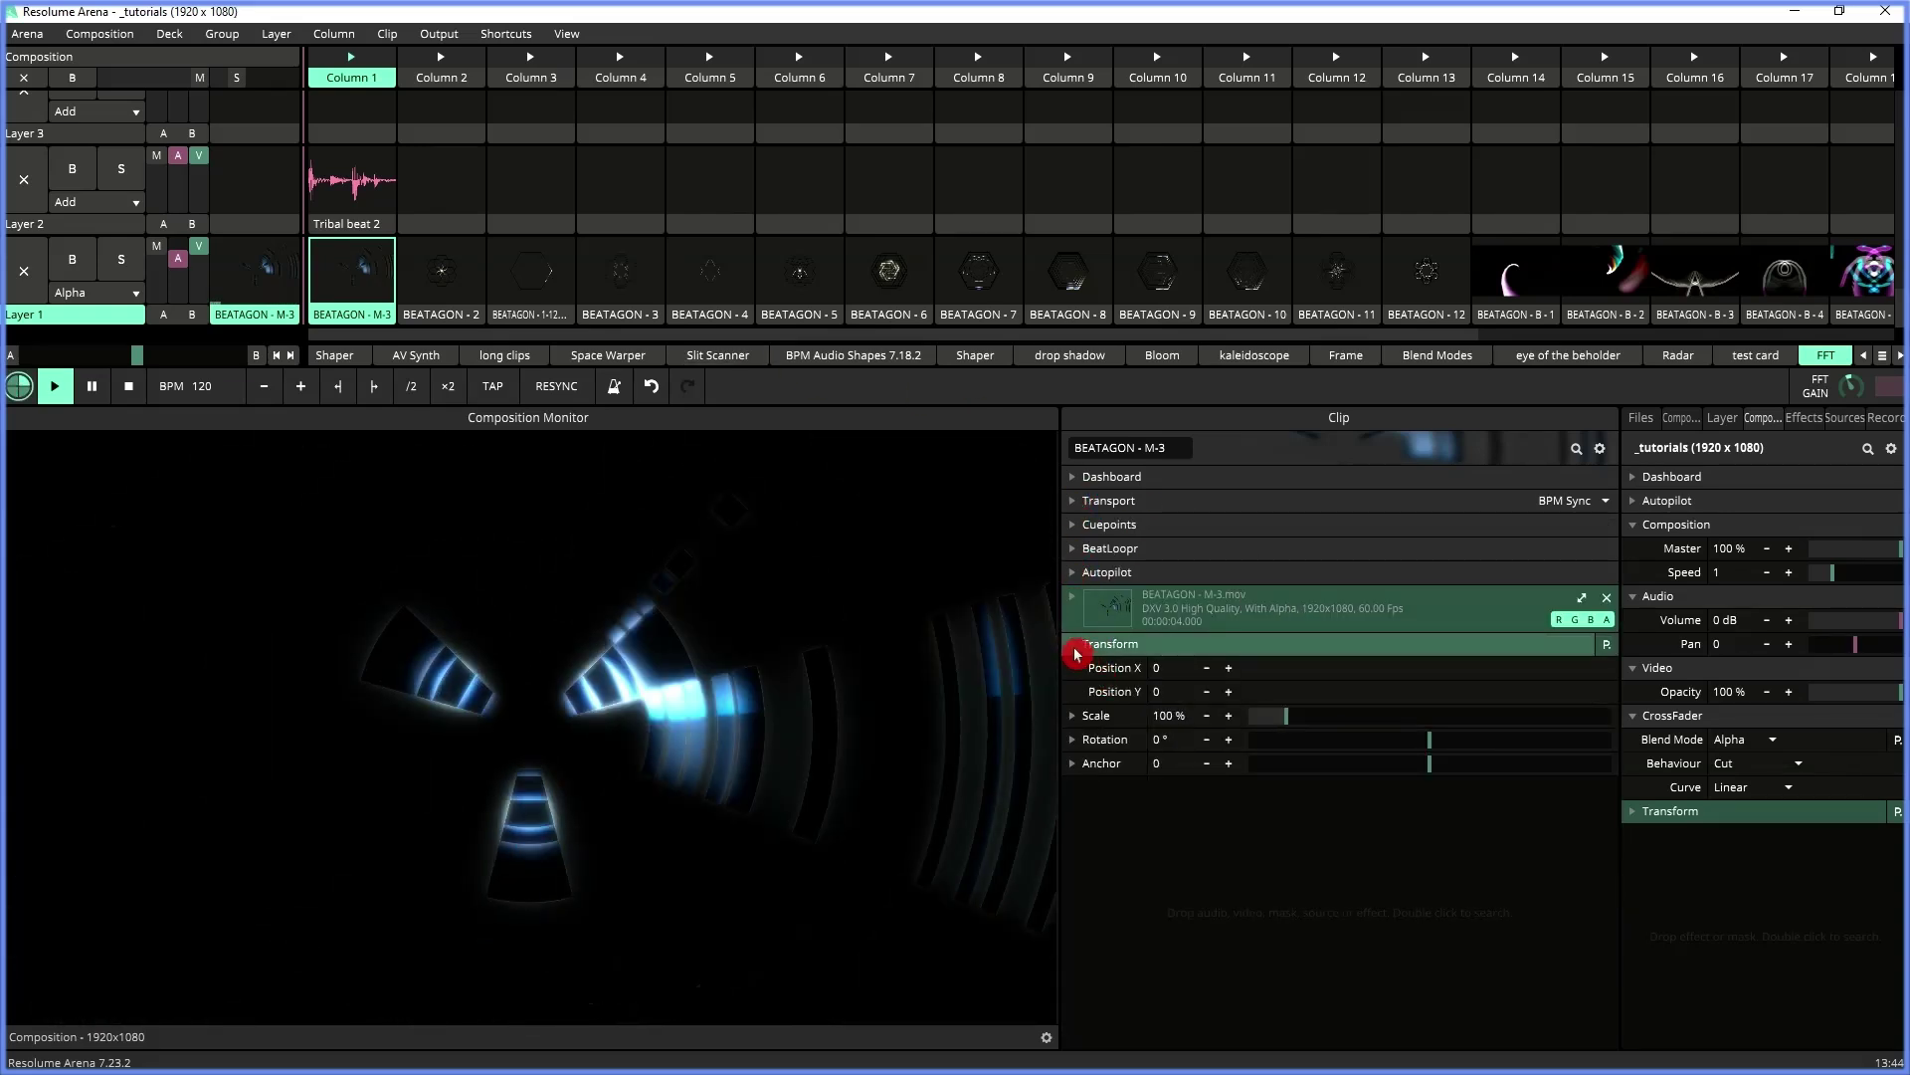
pyautogui.click(1074, 648)
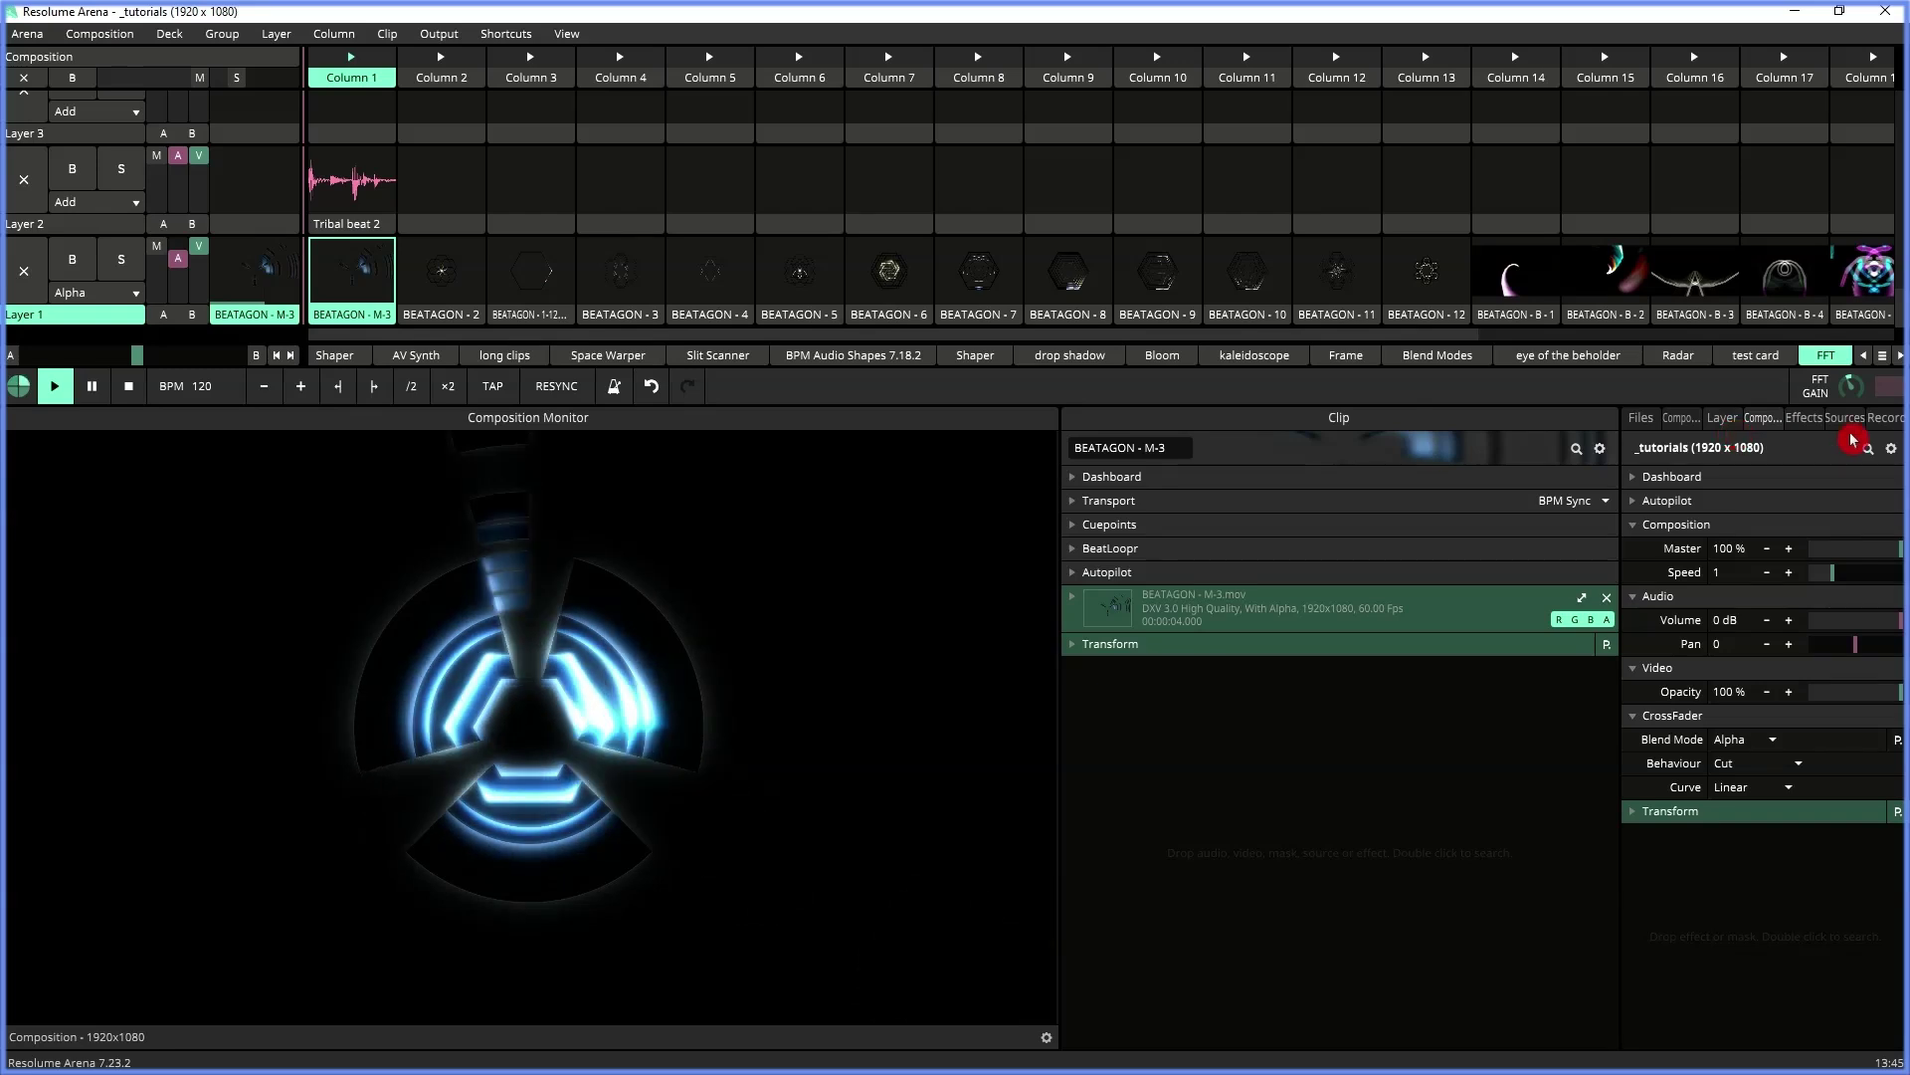
# - Search the effects for 'bloom' and add Bloom to the BEATAGON - M-3 clip
pyautogui.click(1814, 421)
pyautogui.click(1723, 448)
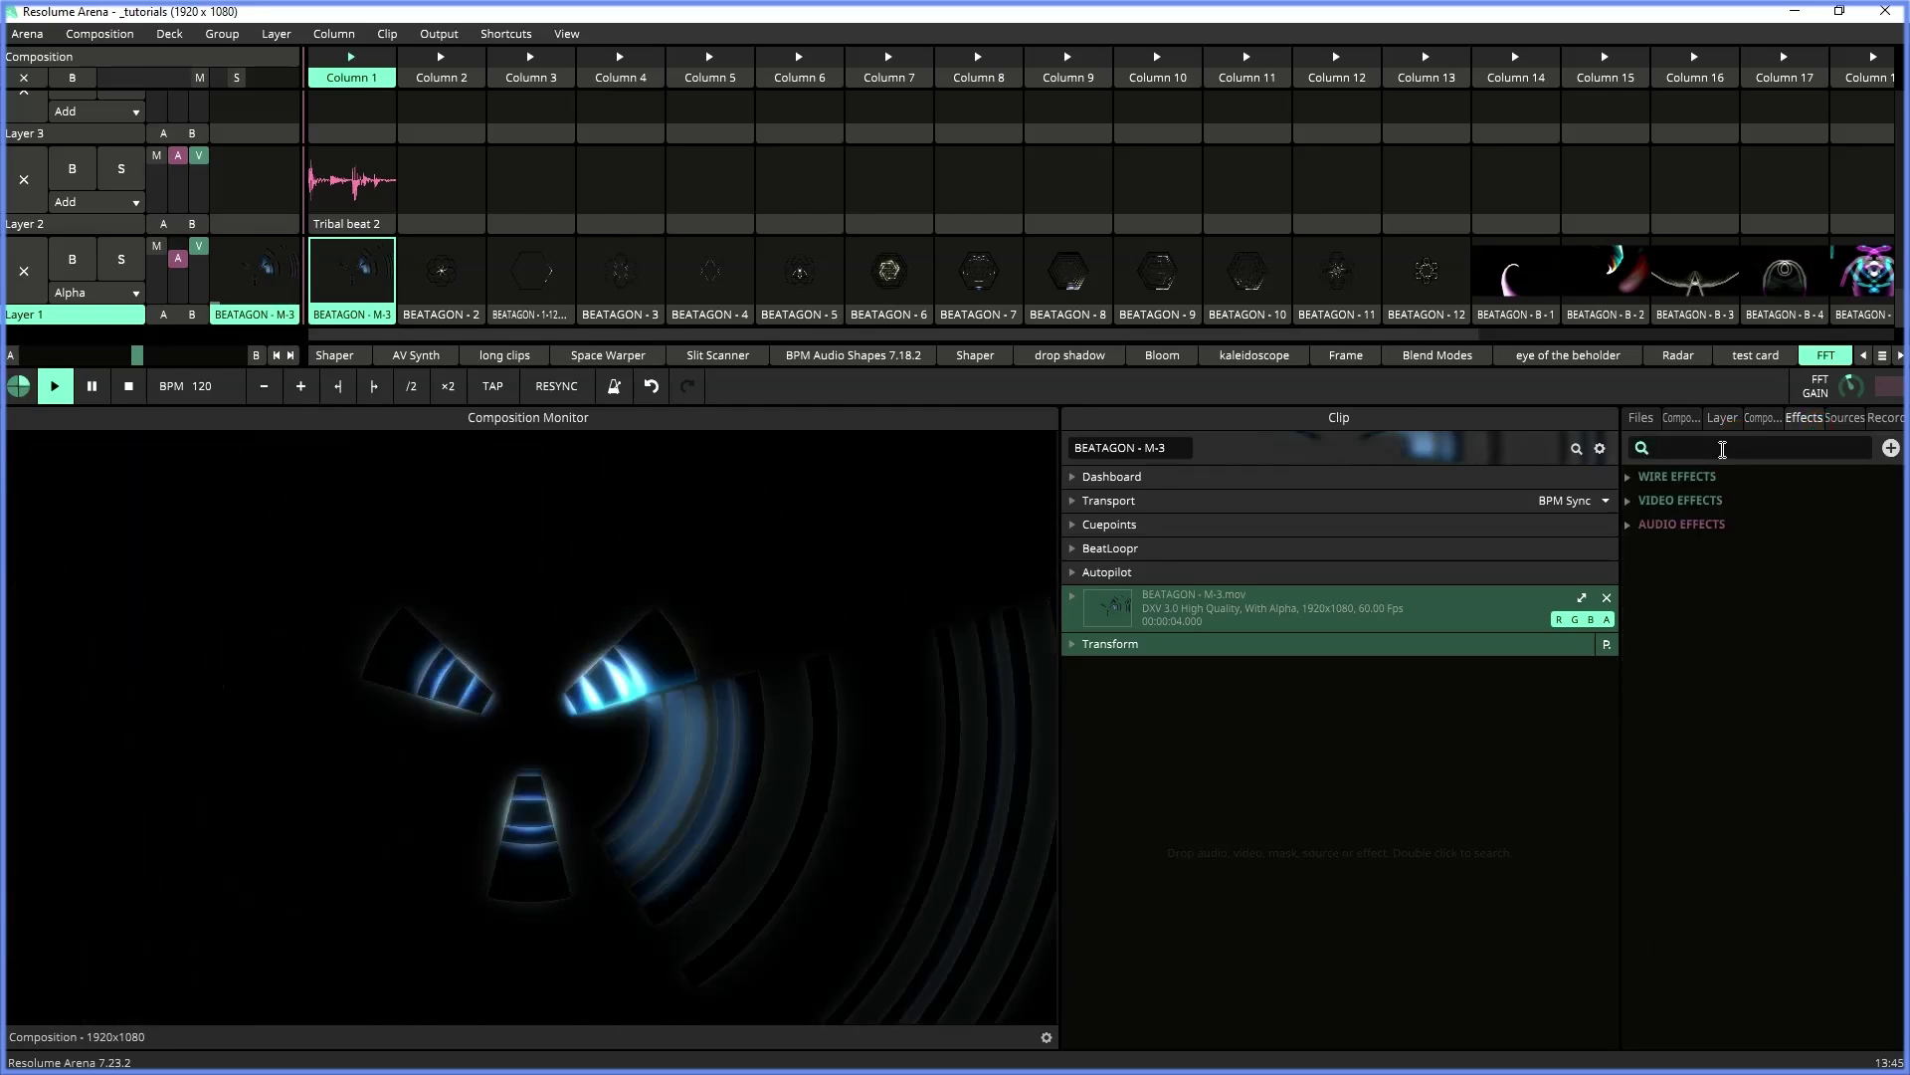
pyautogui.write('bloom')
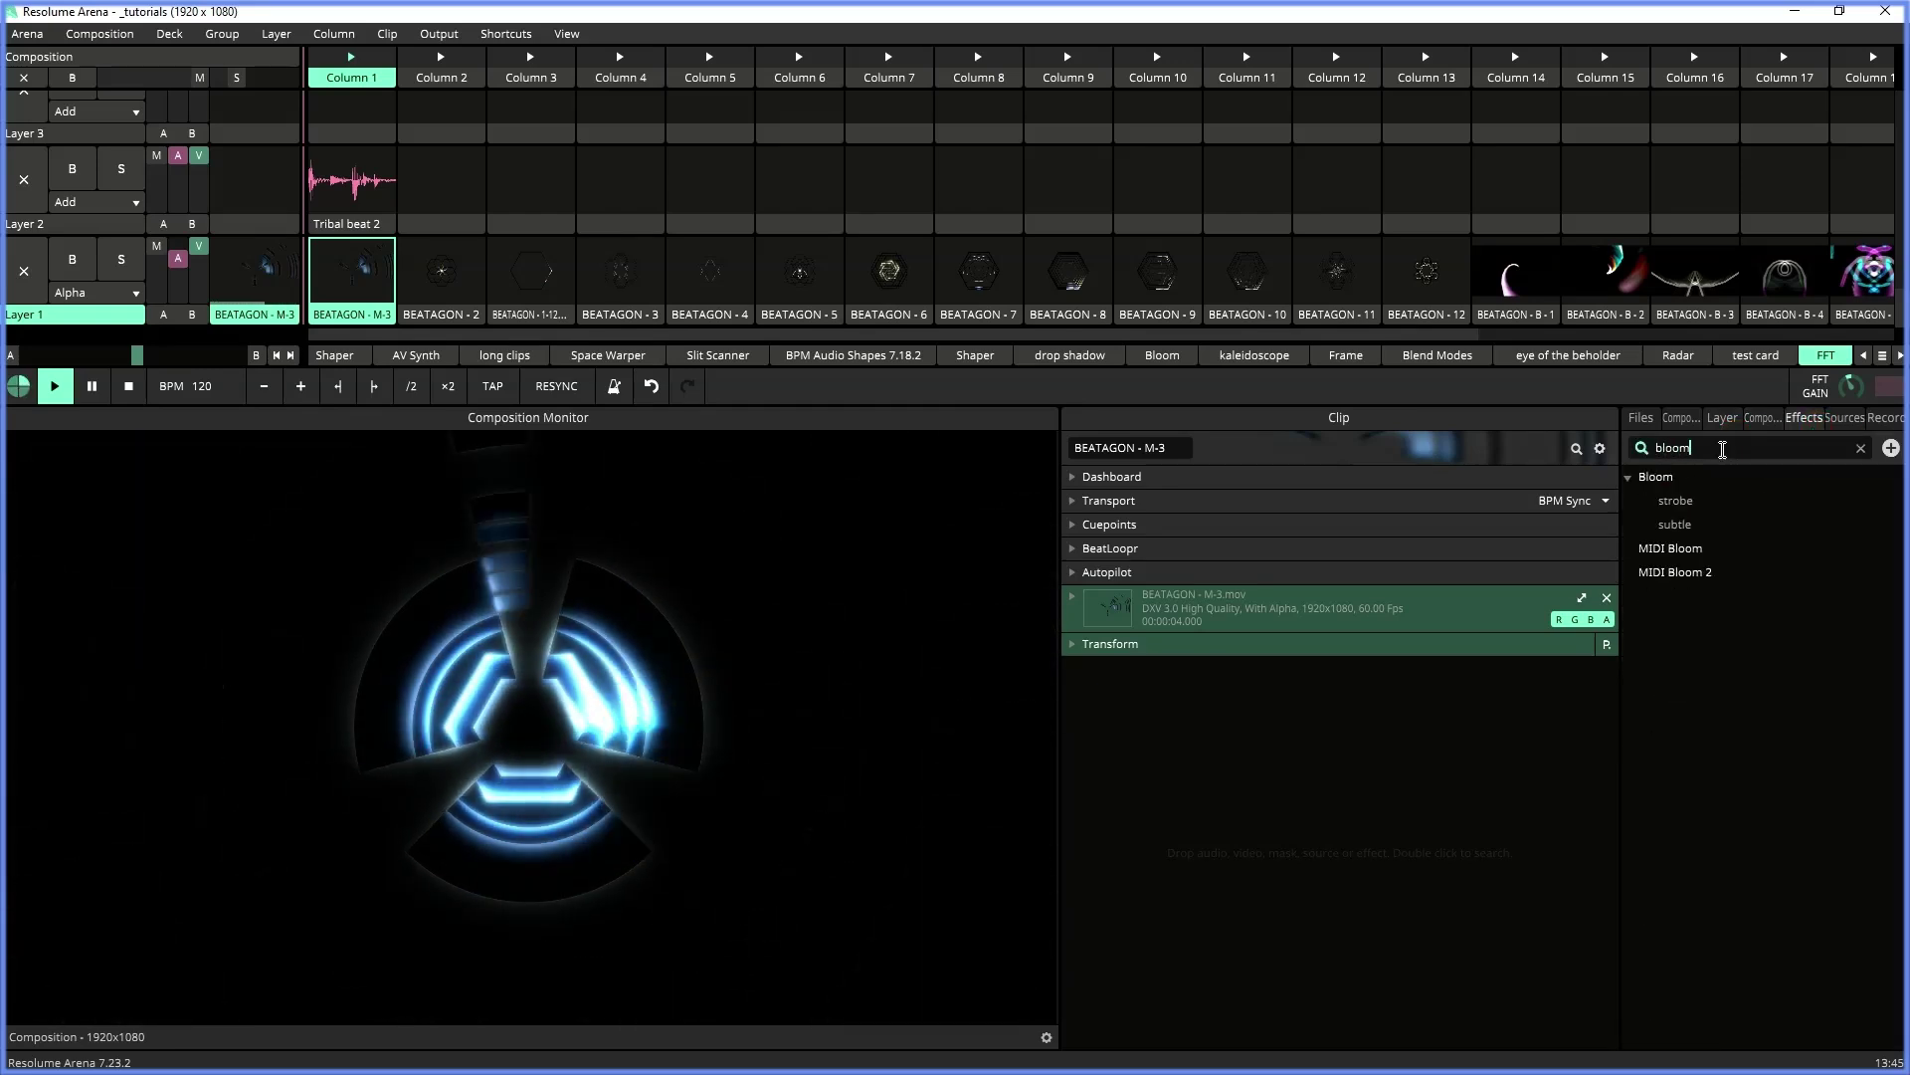
pyautogui.moveTo(1653, 476); pyautogui.dragTo(1252, 763)
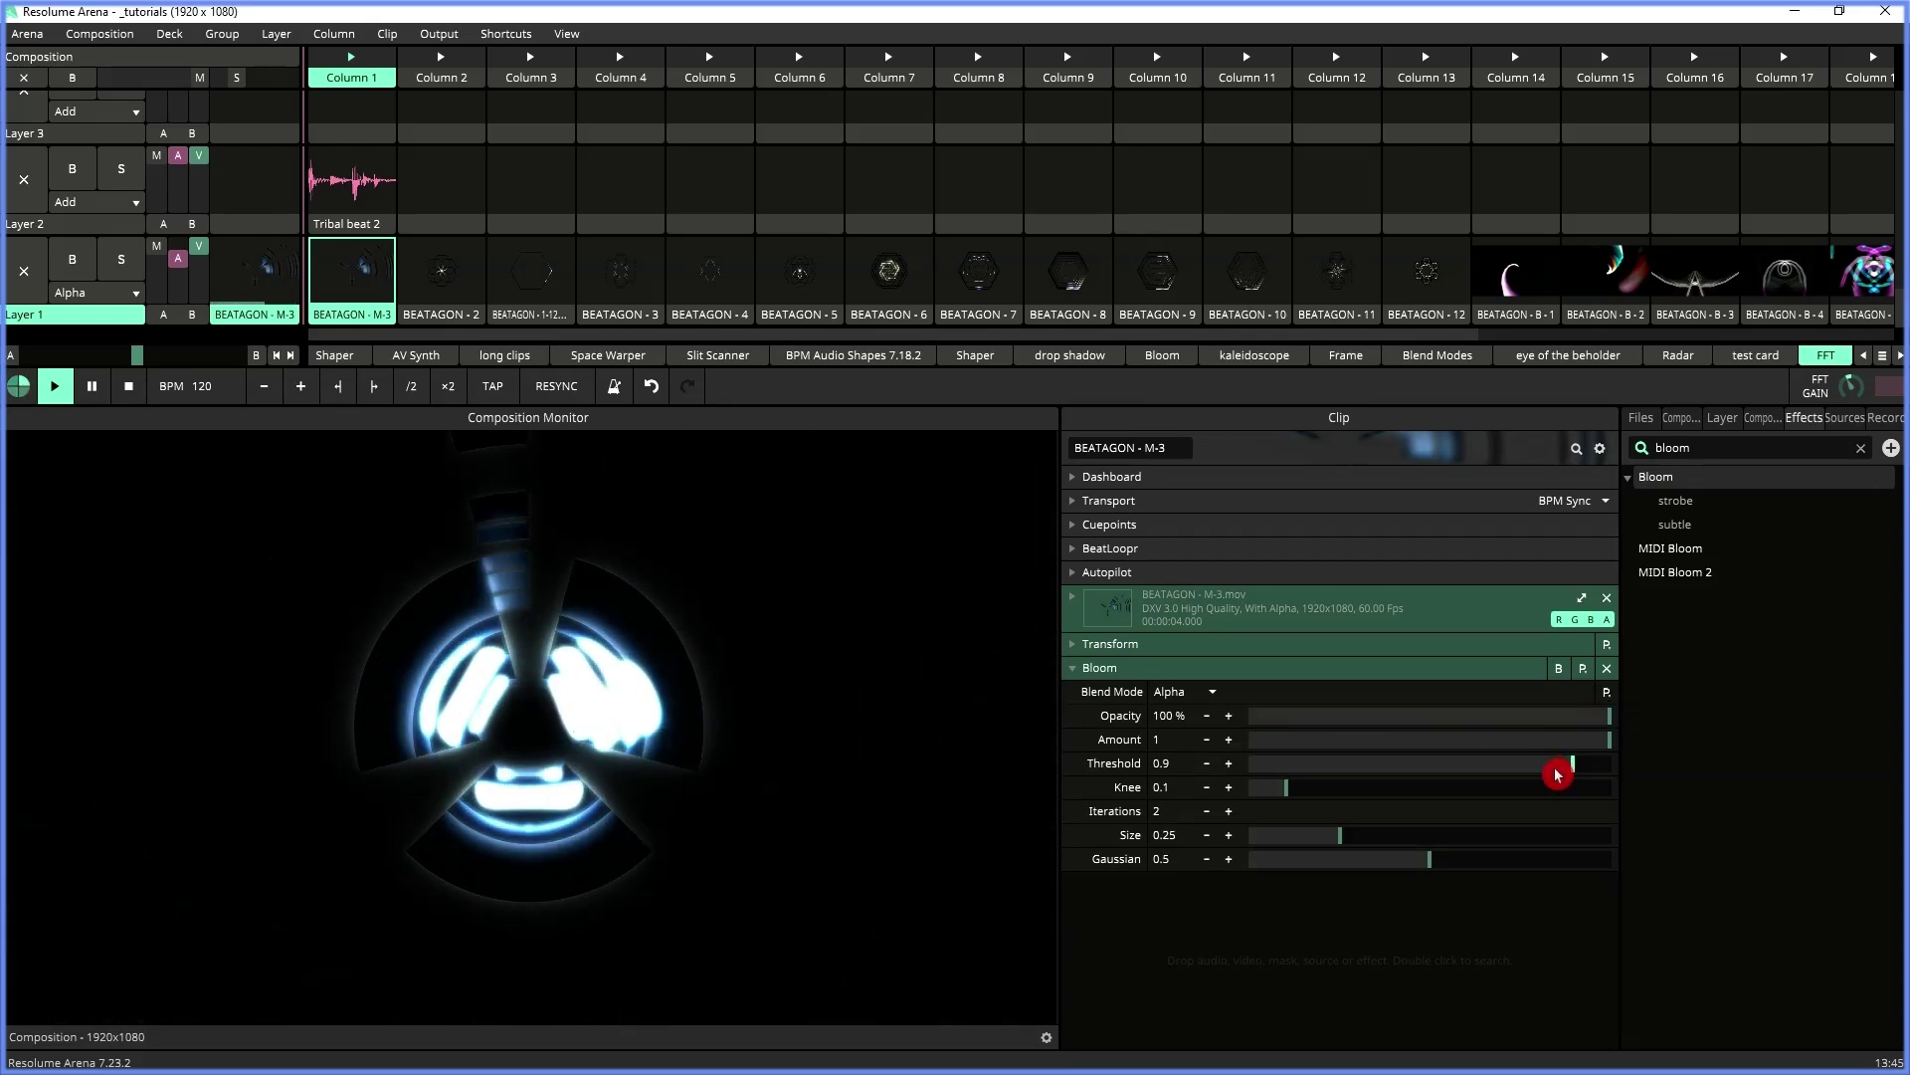
# - Tune Bloom Threshold, Size, Knee and Gaussian, then drag Amount to 0
pyautogui.moveTo(1557, 772); pyautogui.dragTo(1335, 774)
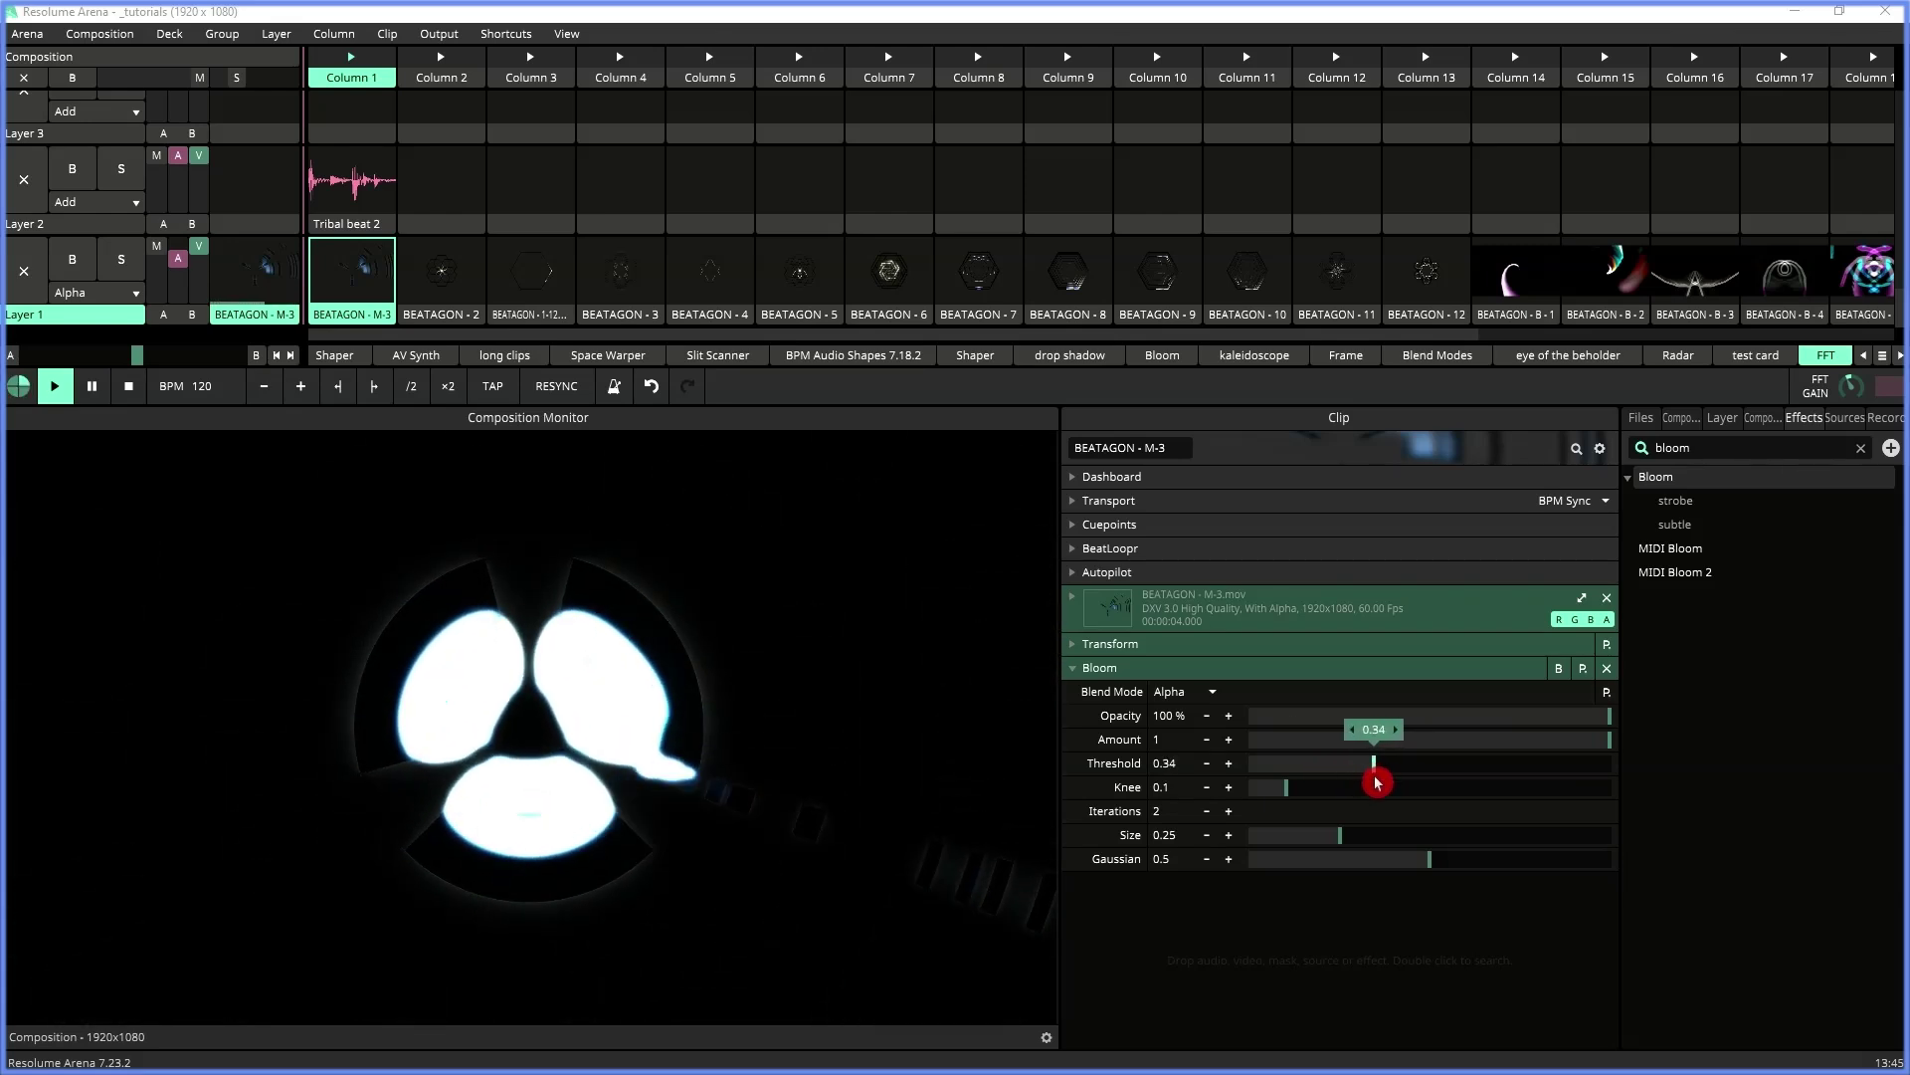
pyautogui.moveTo(1344, 840)
pyautogui.mouseDown()
pyautogui.moveTo(1625, 857)
pyautogui.moveTo(1556, 862)
pyautogui.mouseUp()
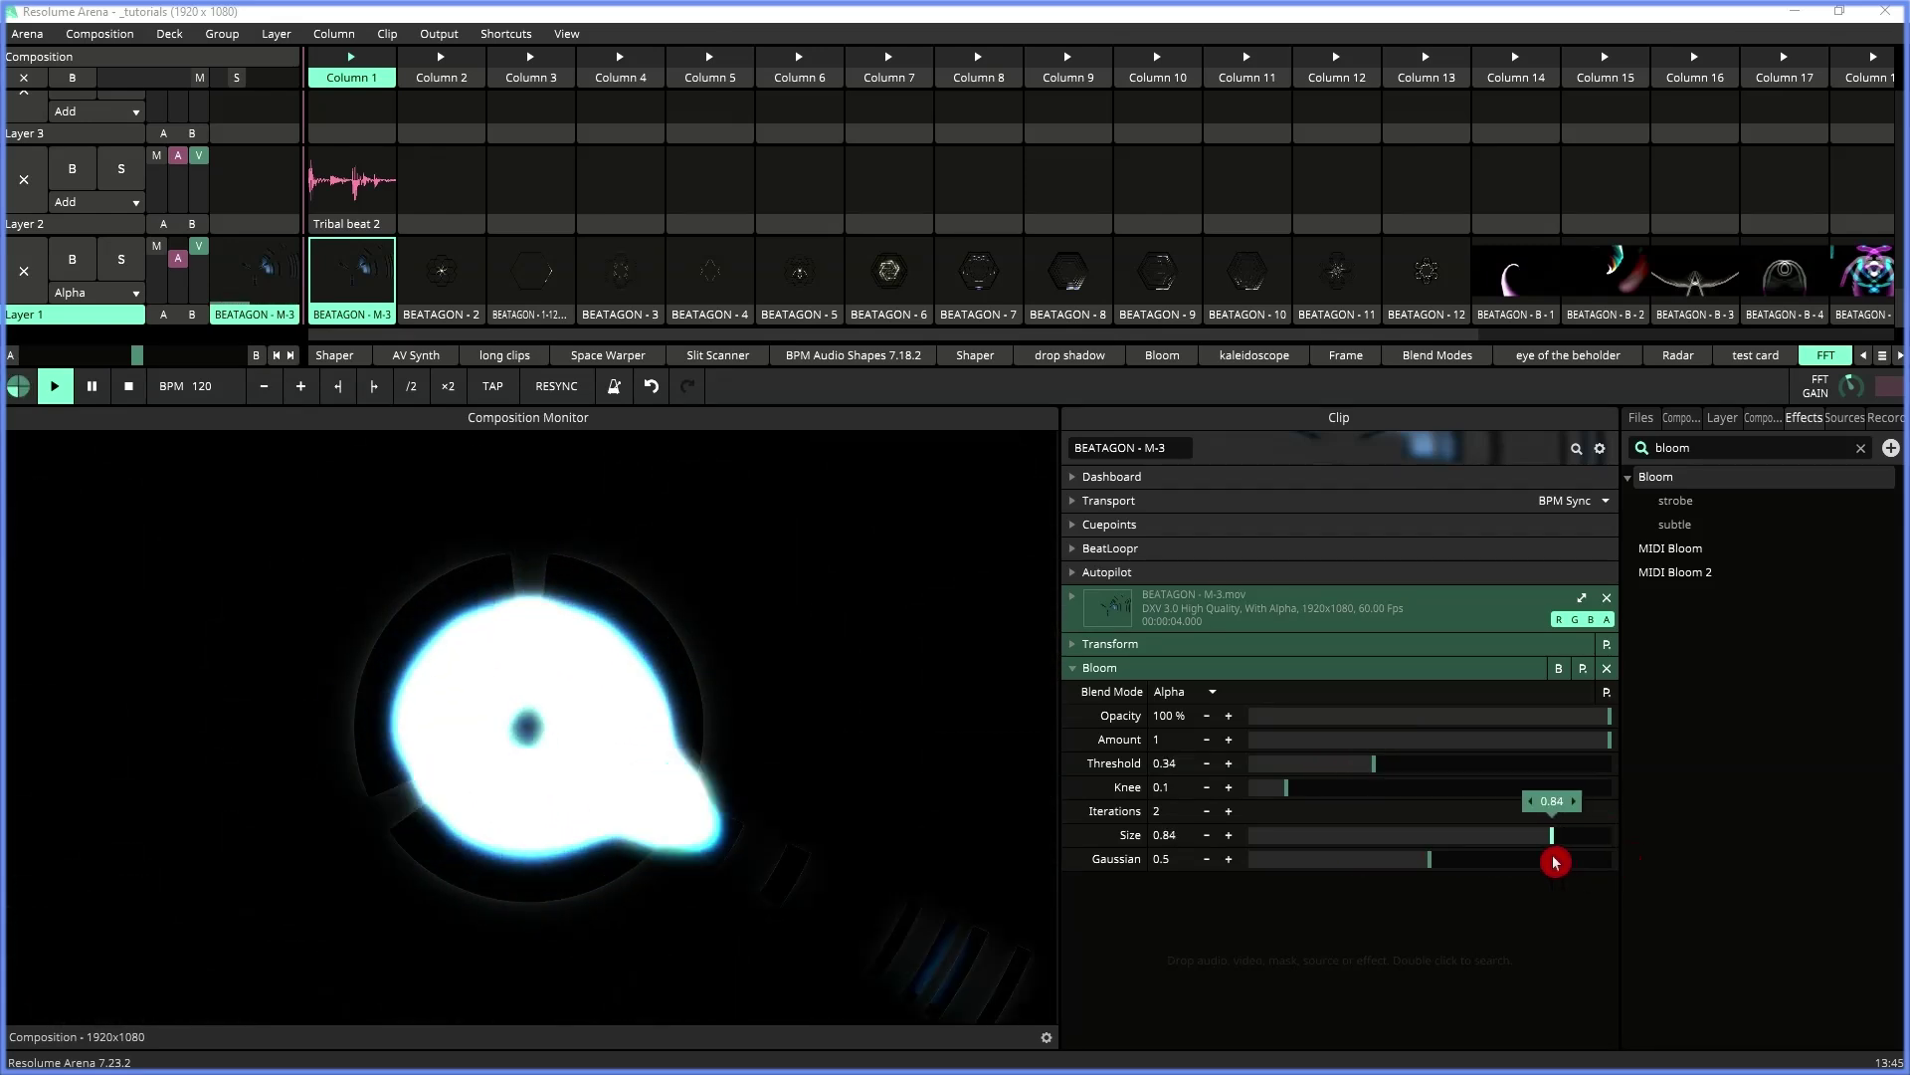
pyautogui.moveTo(1287, 787)
pyautogui.mouseDown()
pyautogui.moveTo(1612, 790)
pyautogui.moveTo(1561, 802)
pyautogui.moveTo(1593, 831)
pyautogui.mouseUp()
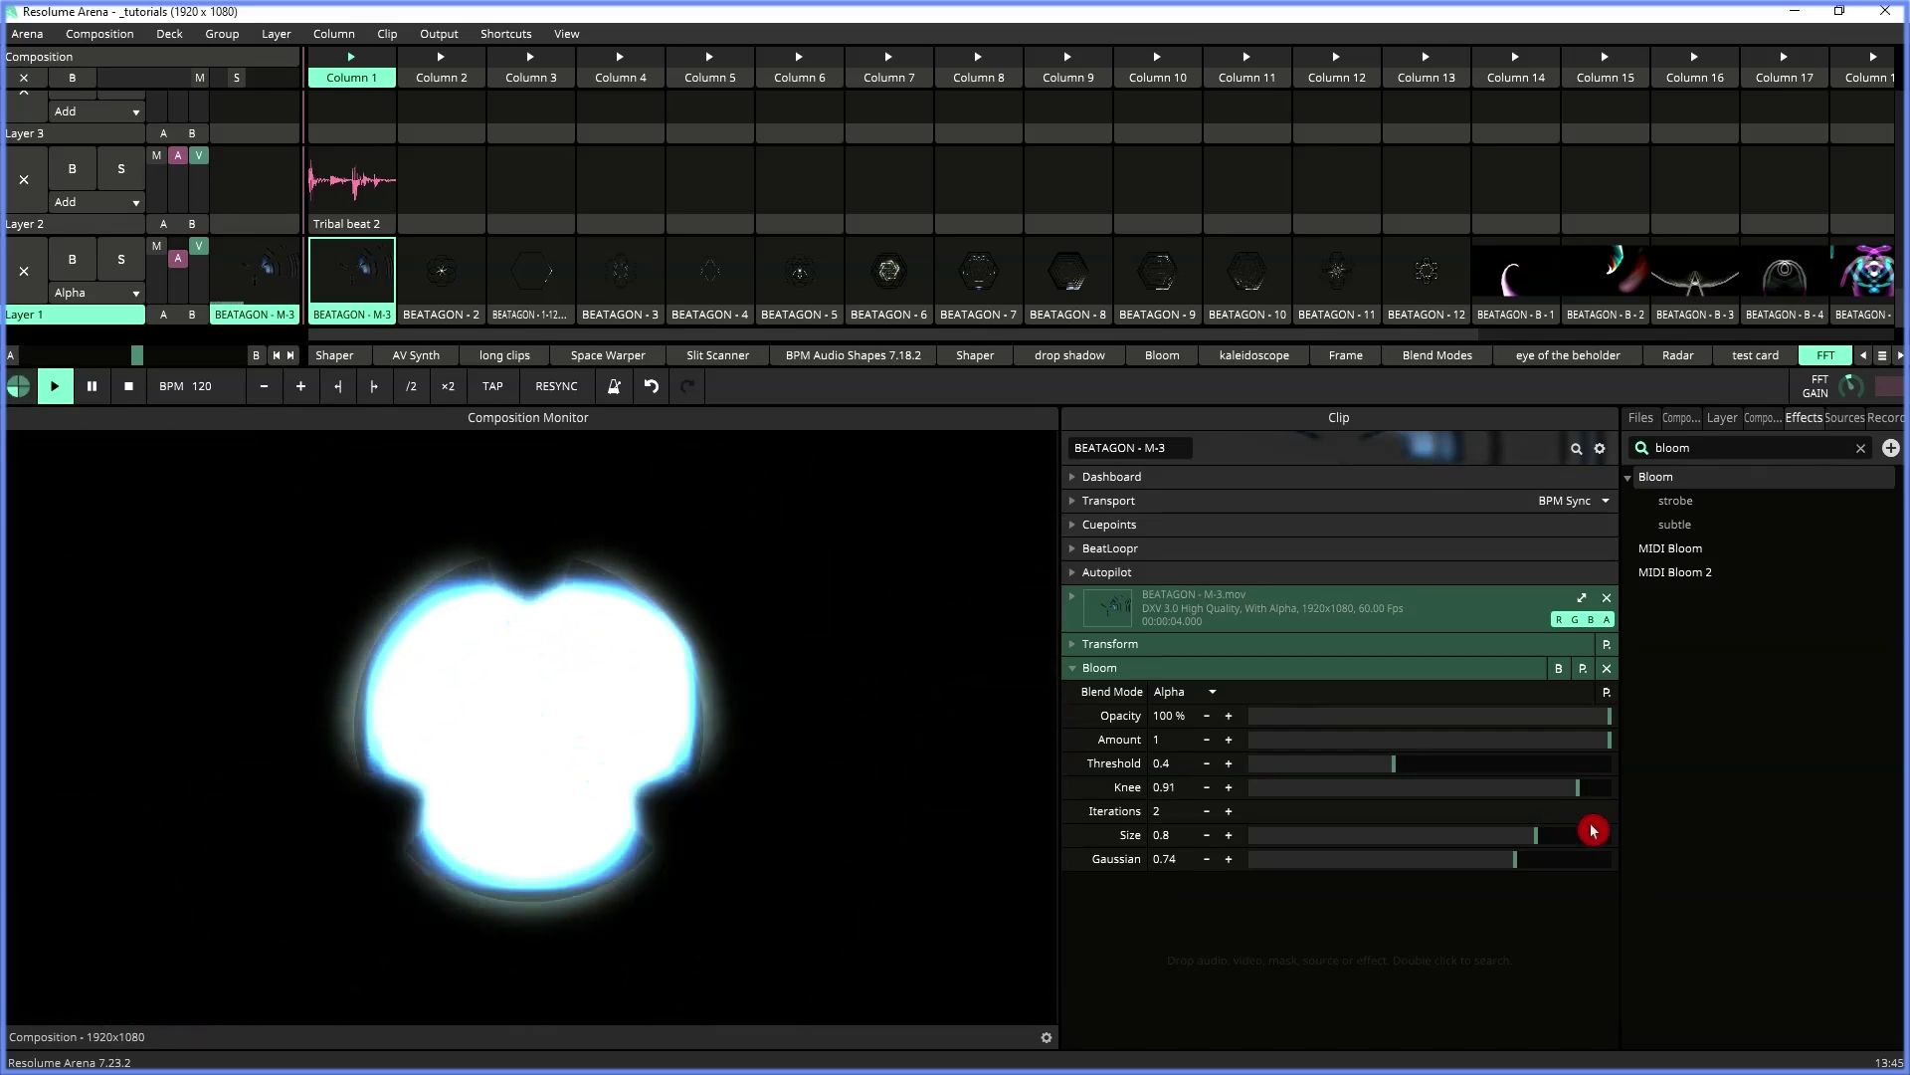
pyautogui.click(1557, 670)
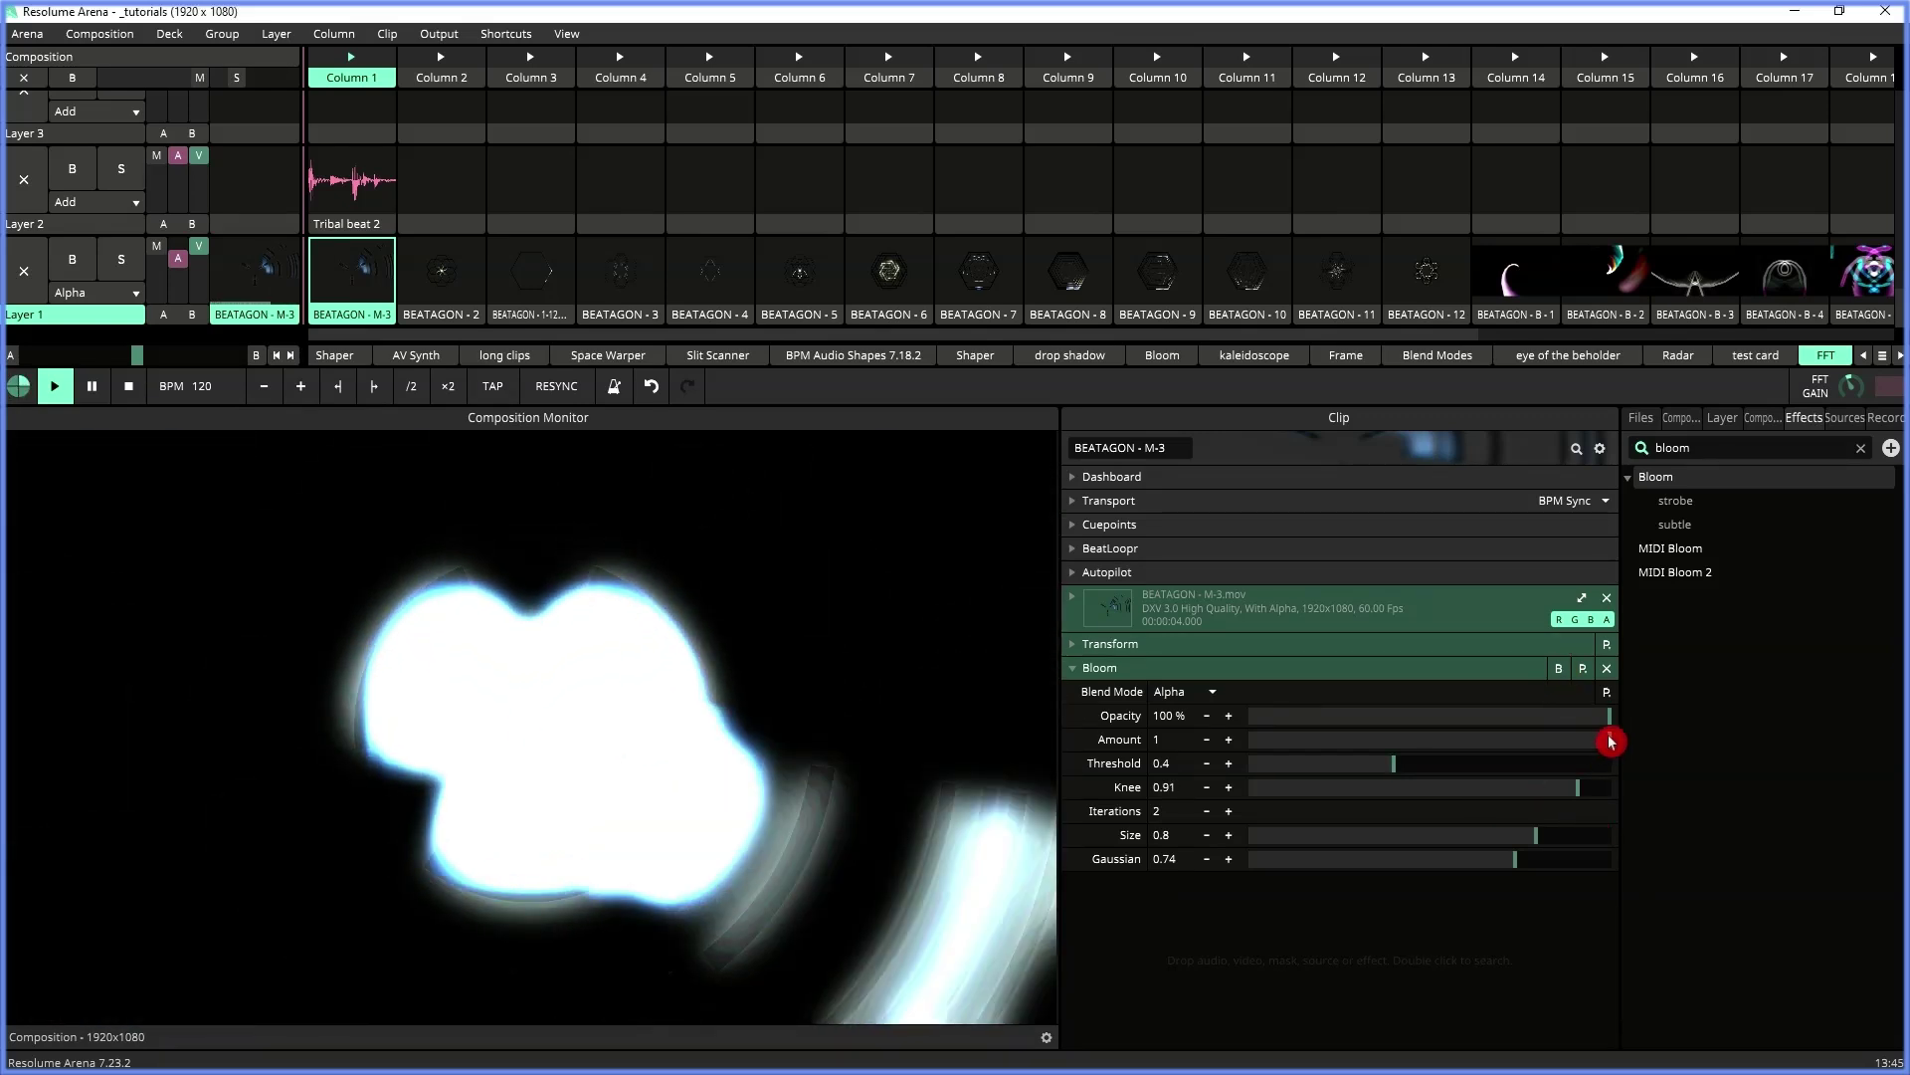
pyautogui.moveTo(1614, 739)
pyautogui.mouseDown()
pyautogui.moveTo(1245, 750)
pyautogui.moveTo(1624, 762)
pyautogui.moveTo(1195, 765)
pyautogui.moveTo(1304, 788)
pyautogui.moveTo(1142, 787)
pyautogui.moveTo(1348, 785)
pyautogui.moveTo(1349, 815)
pyautogui.moveTo(1380, 816)
pyautogui.moveTo(1100, 790)
pyautogui.moveTo(1070, 748)
pyautogui.mouseUp()
# - Drive Bloom Amount from Composition FFT, play Tribal beat 2, and reopen BEATAGON's spectrum view
pyautogui.rightClick(1070, 747)
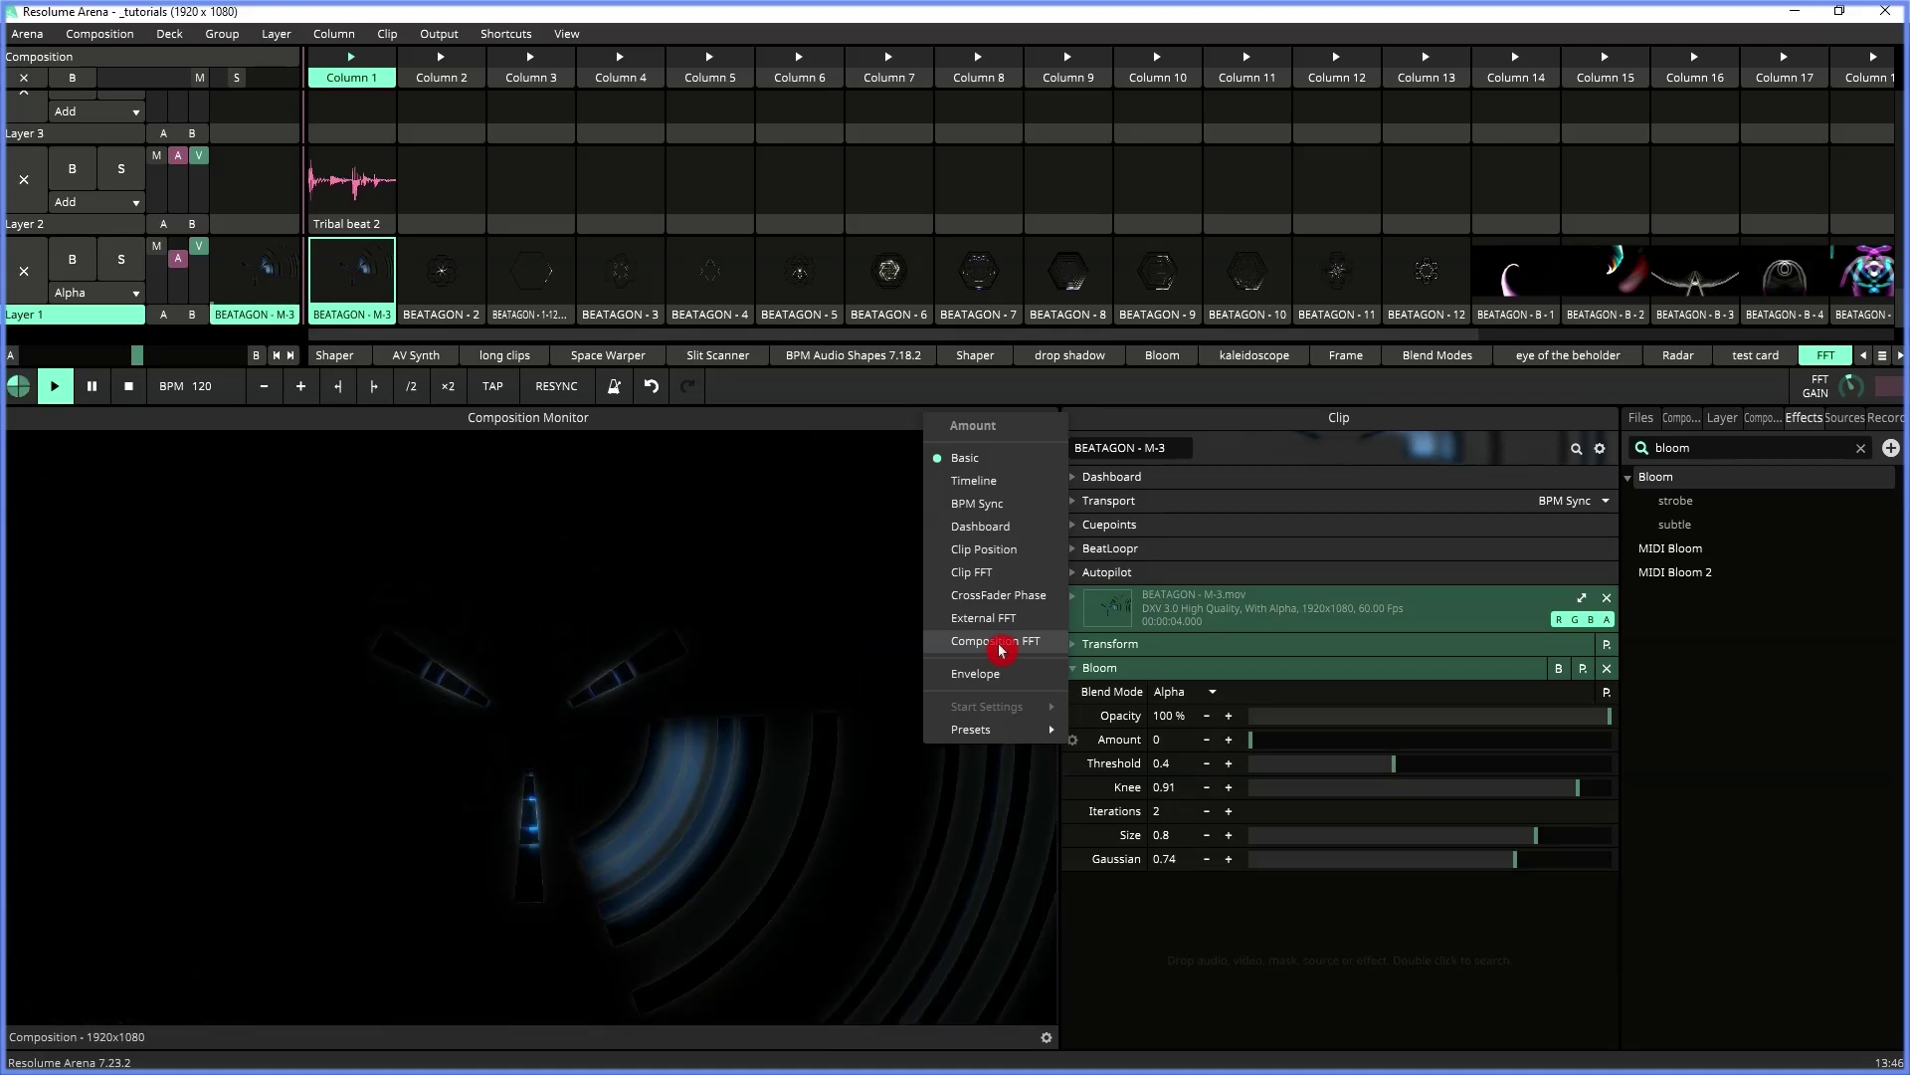
pyautogui.click(1001, 648)
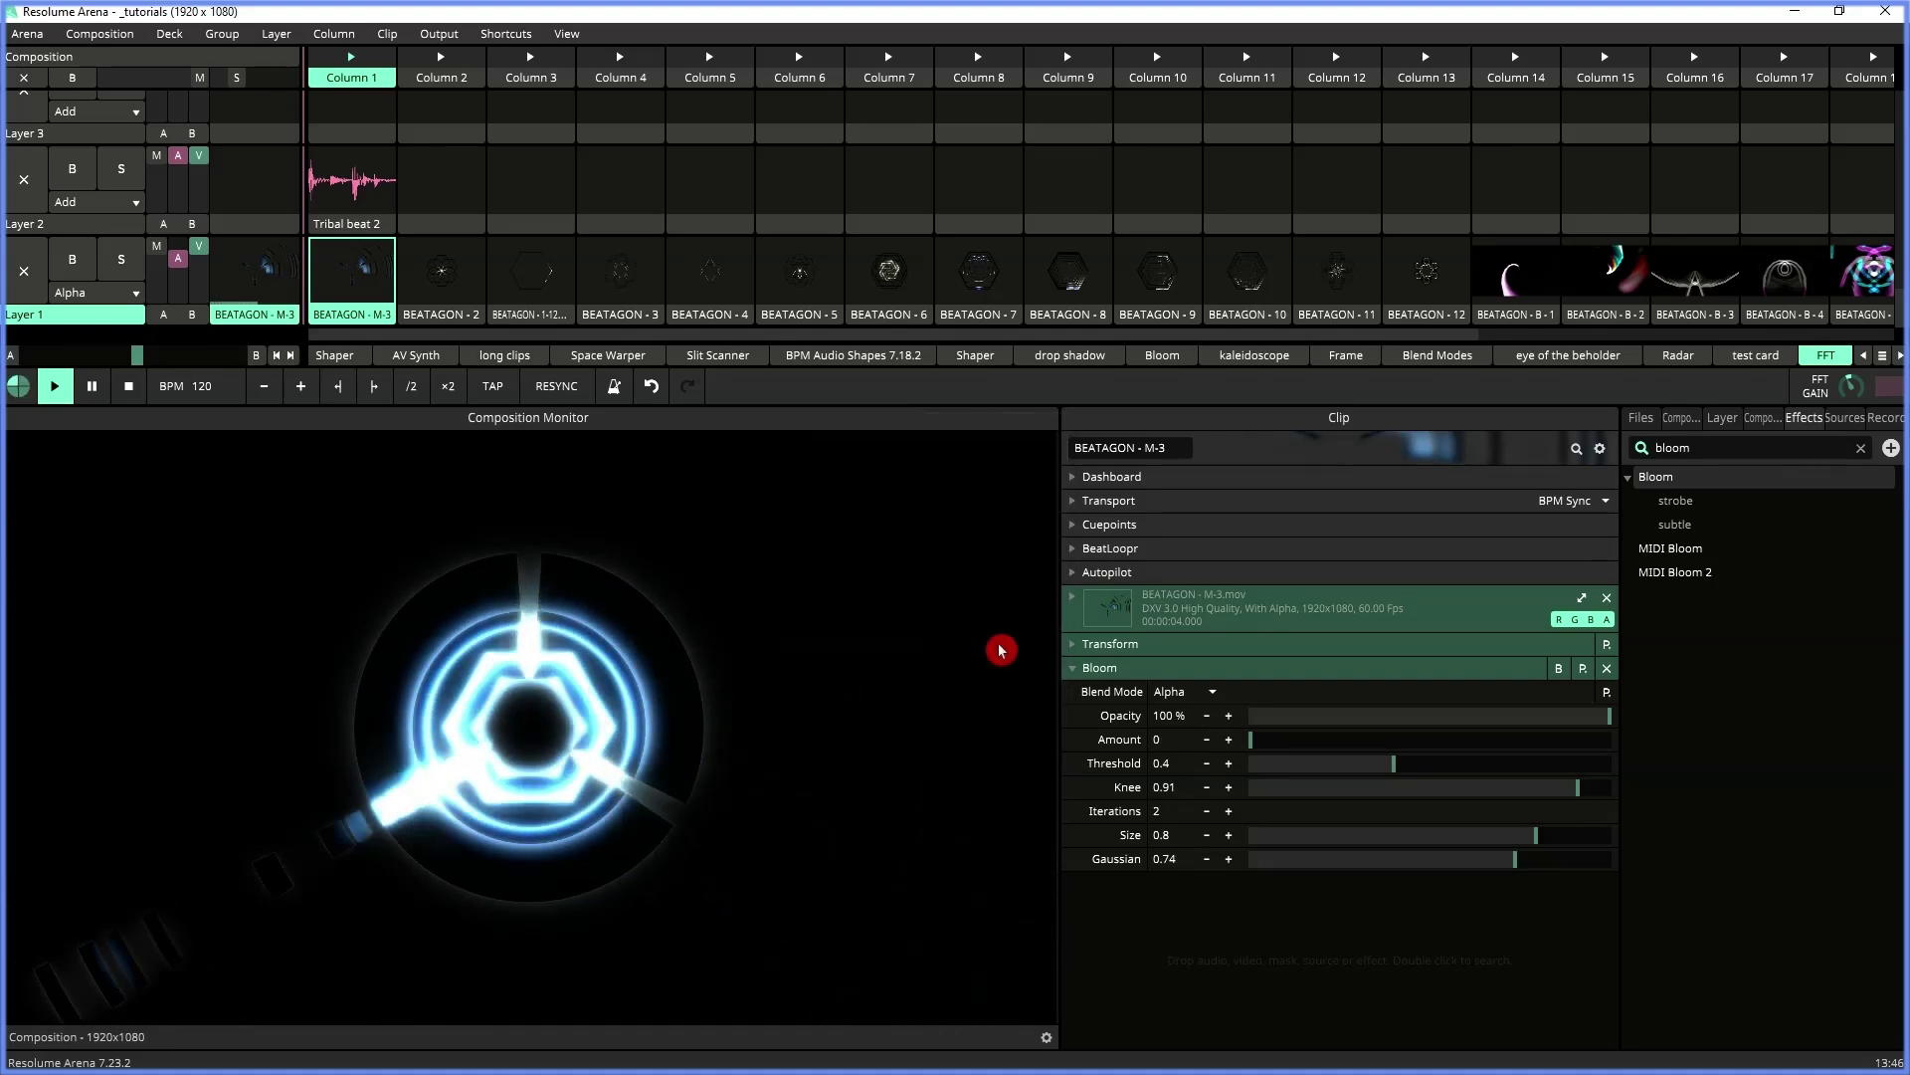
pyautogui.click(350, 186)
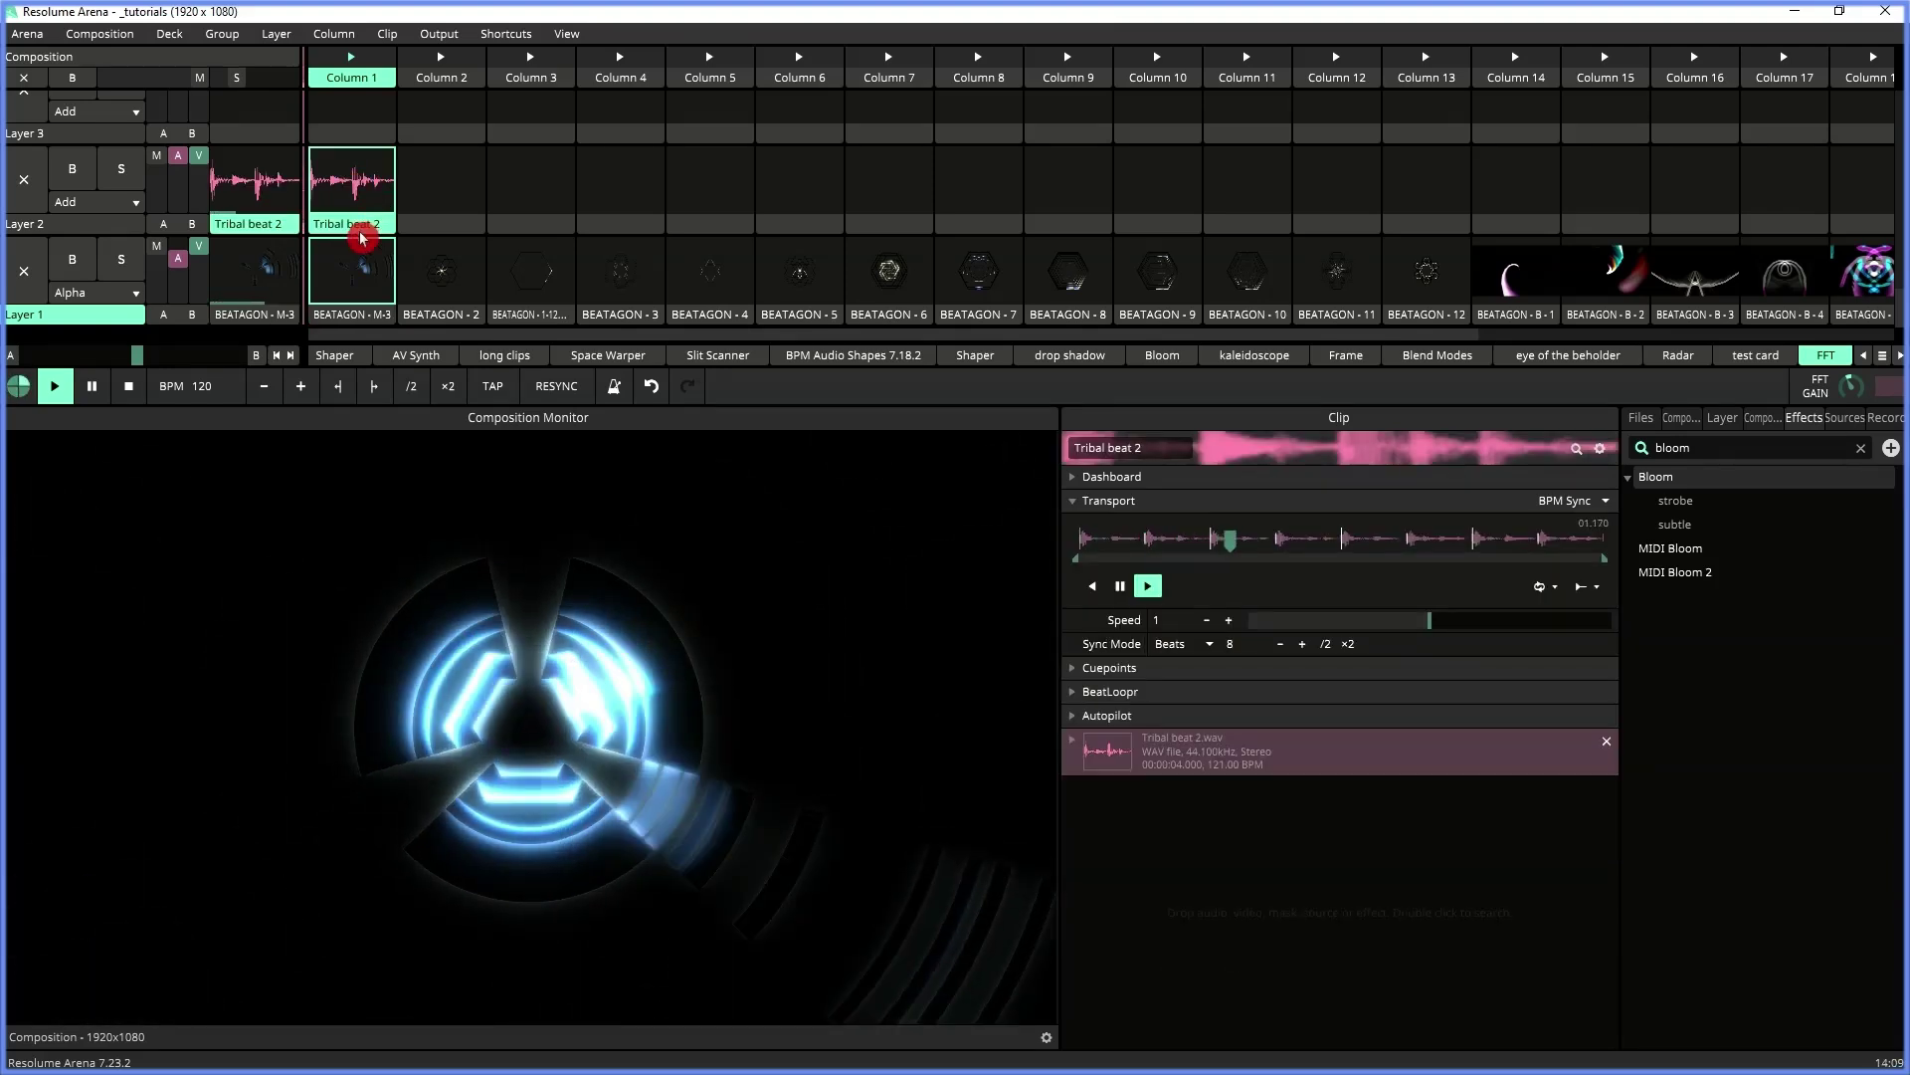
pyautogui.click(342, 319)
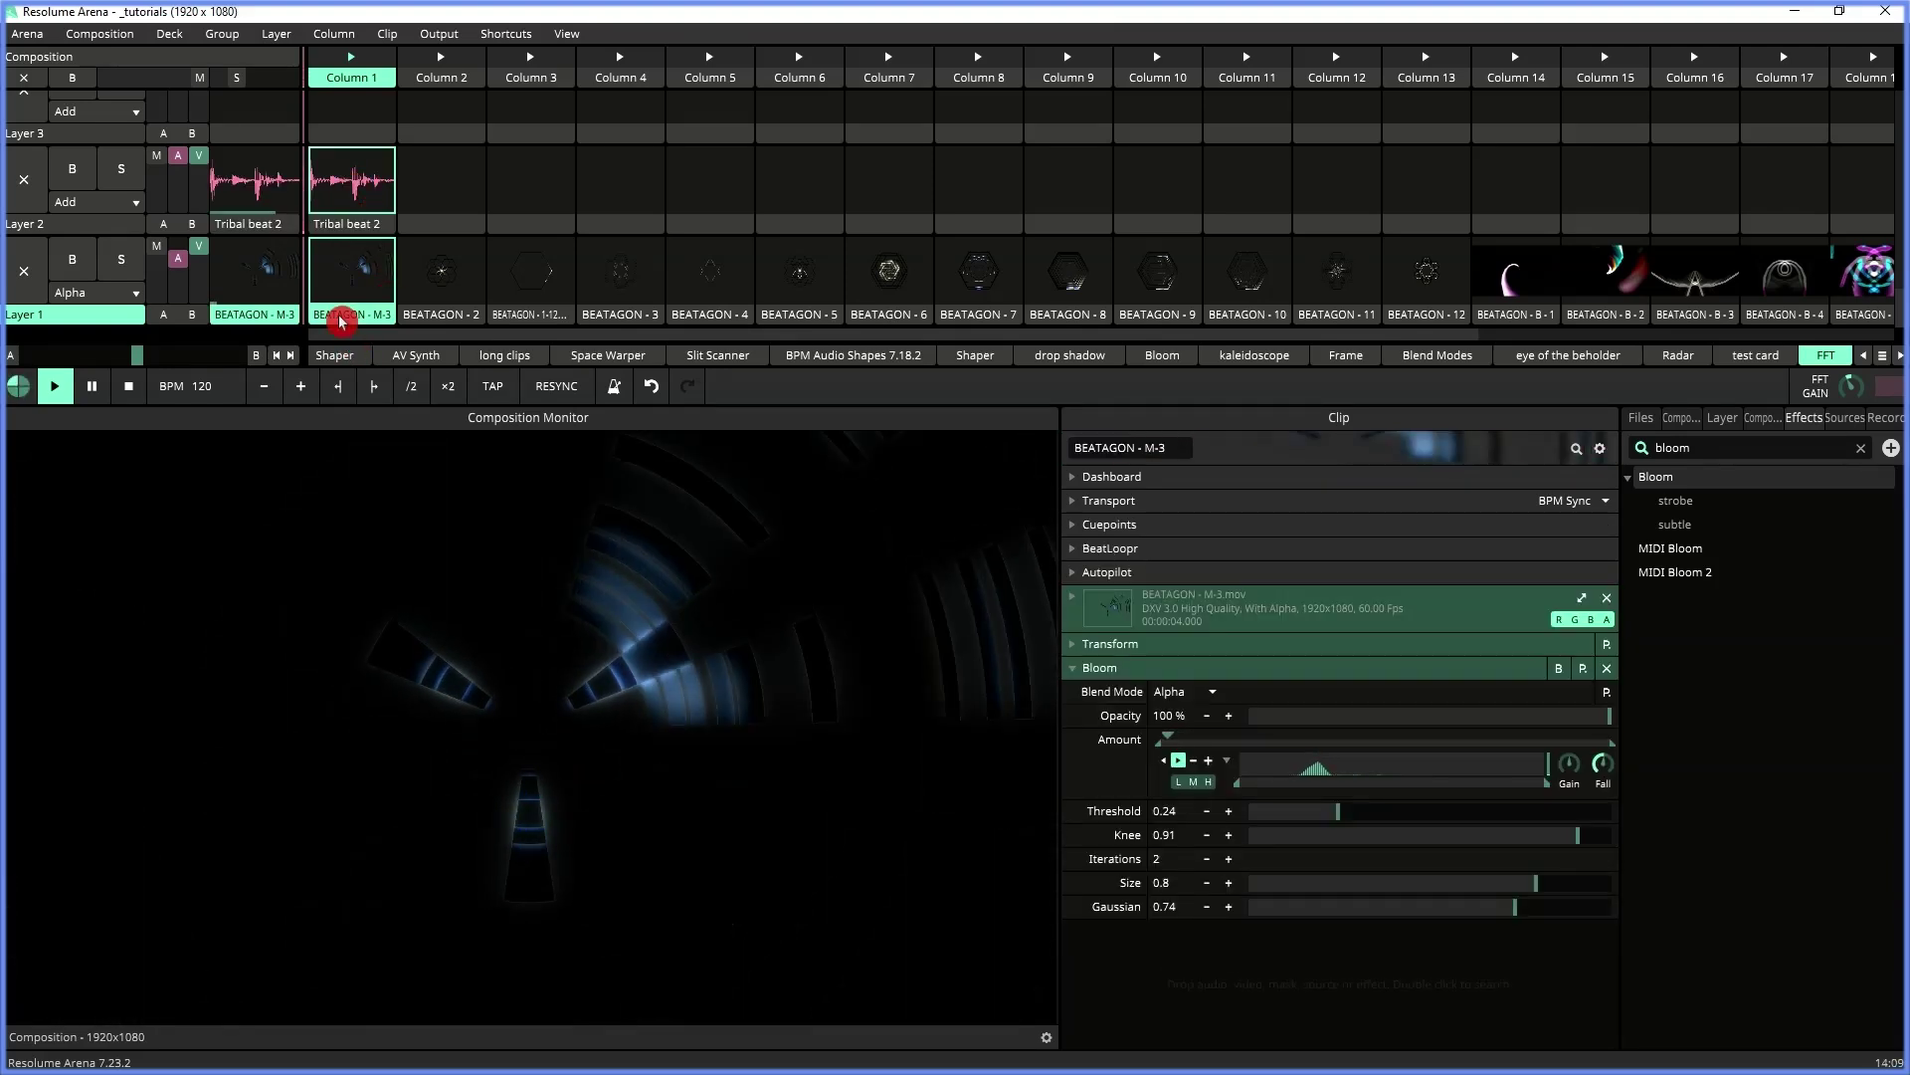
pyautogui.click(1232, 767)
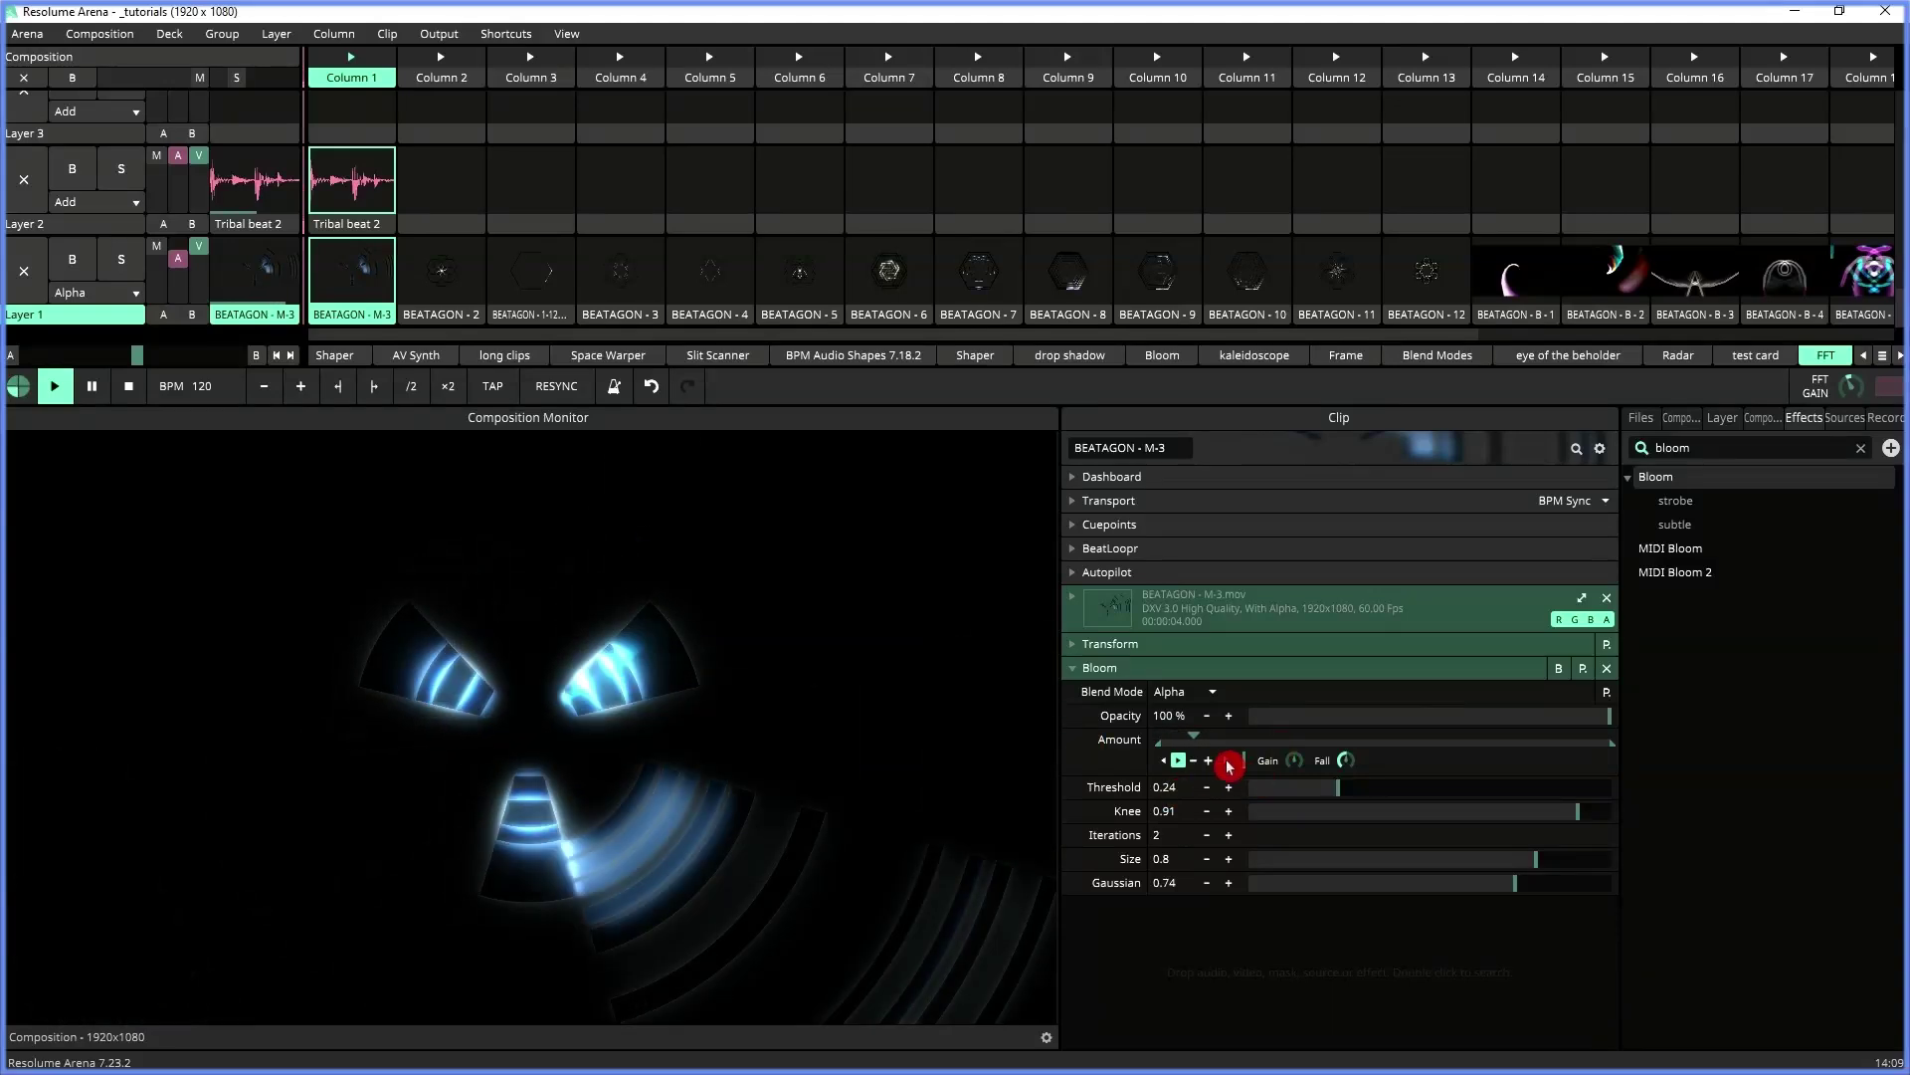
pyautogui.click(1227, 760)
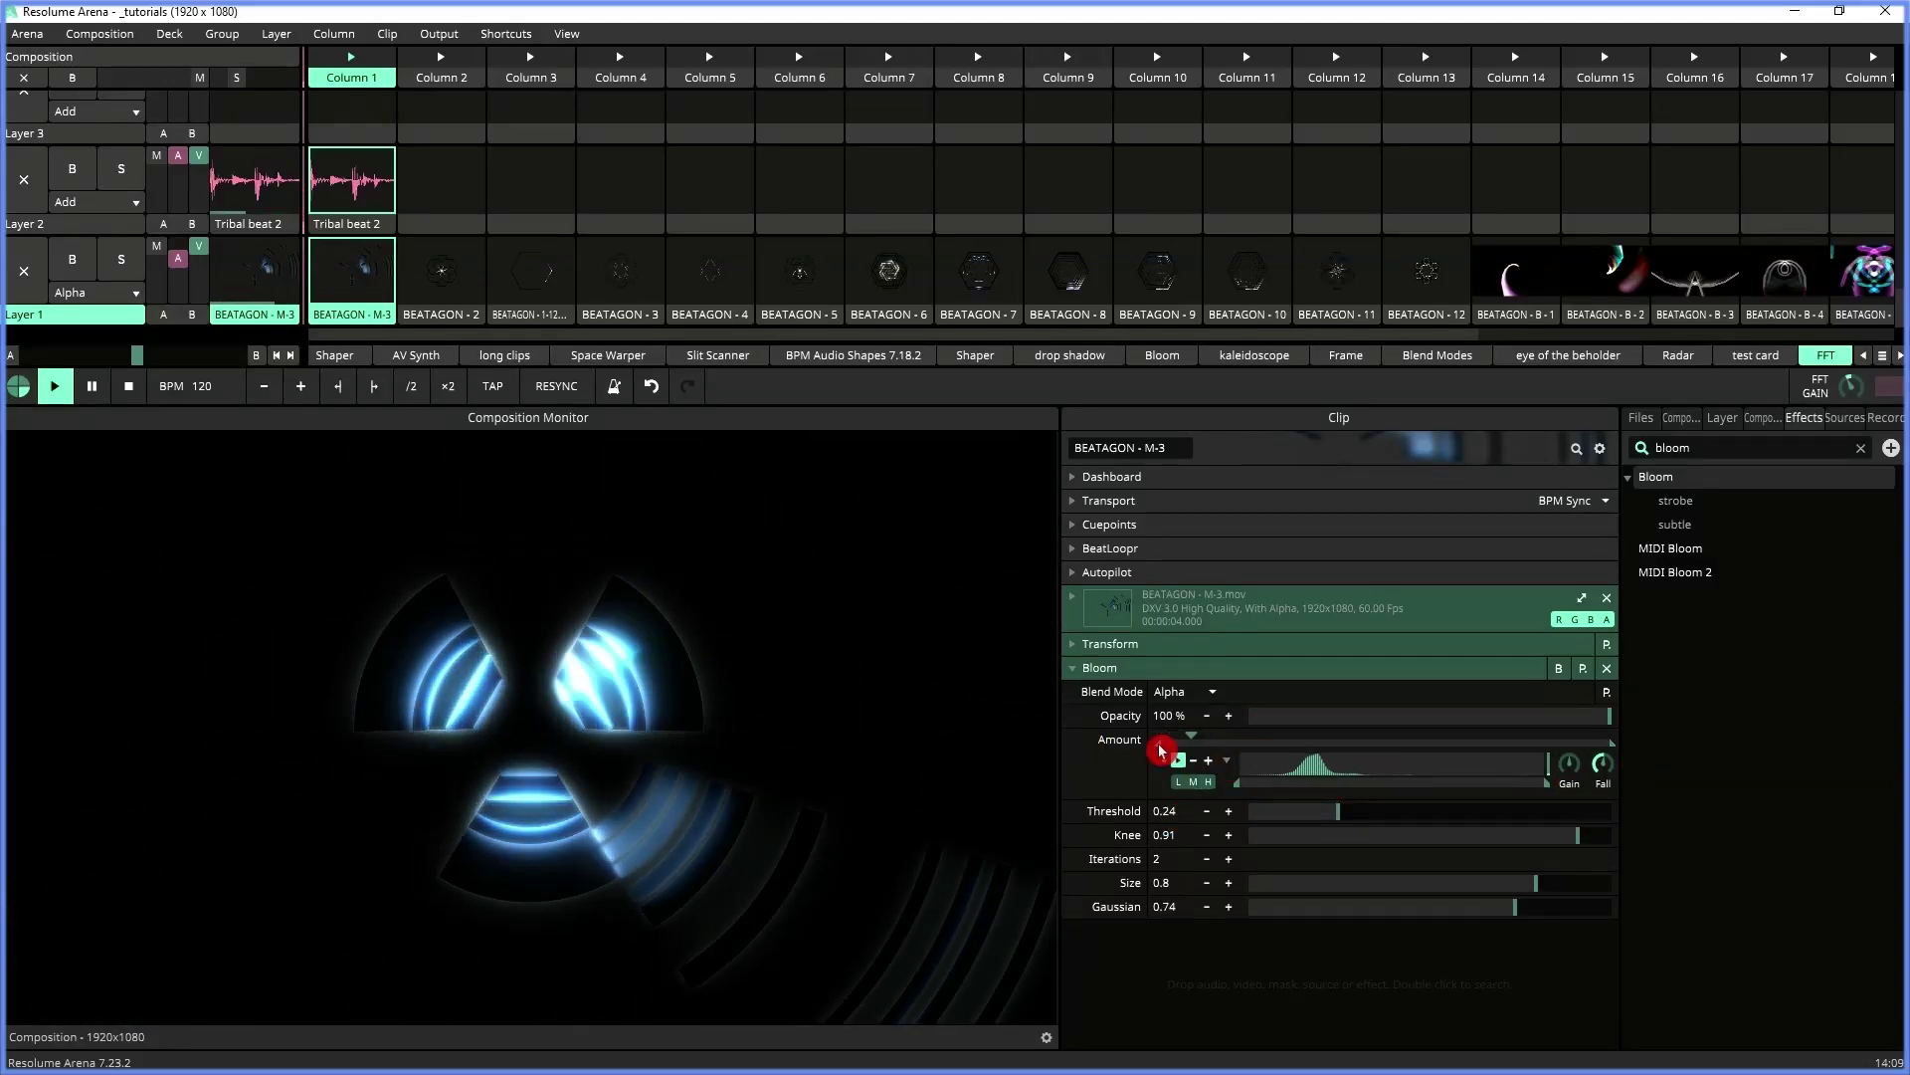
# - Switch the Bloom Amount's FFT band to H for high frequencies
pyautogui.click(1205, 791)
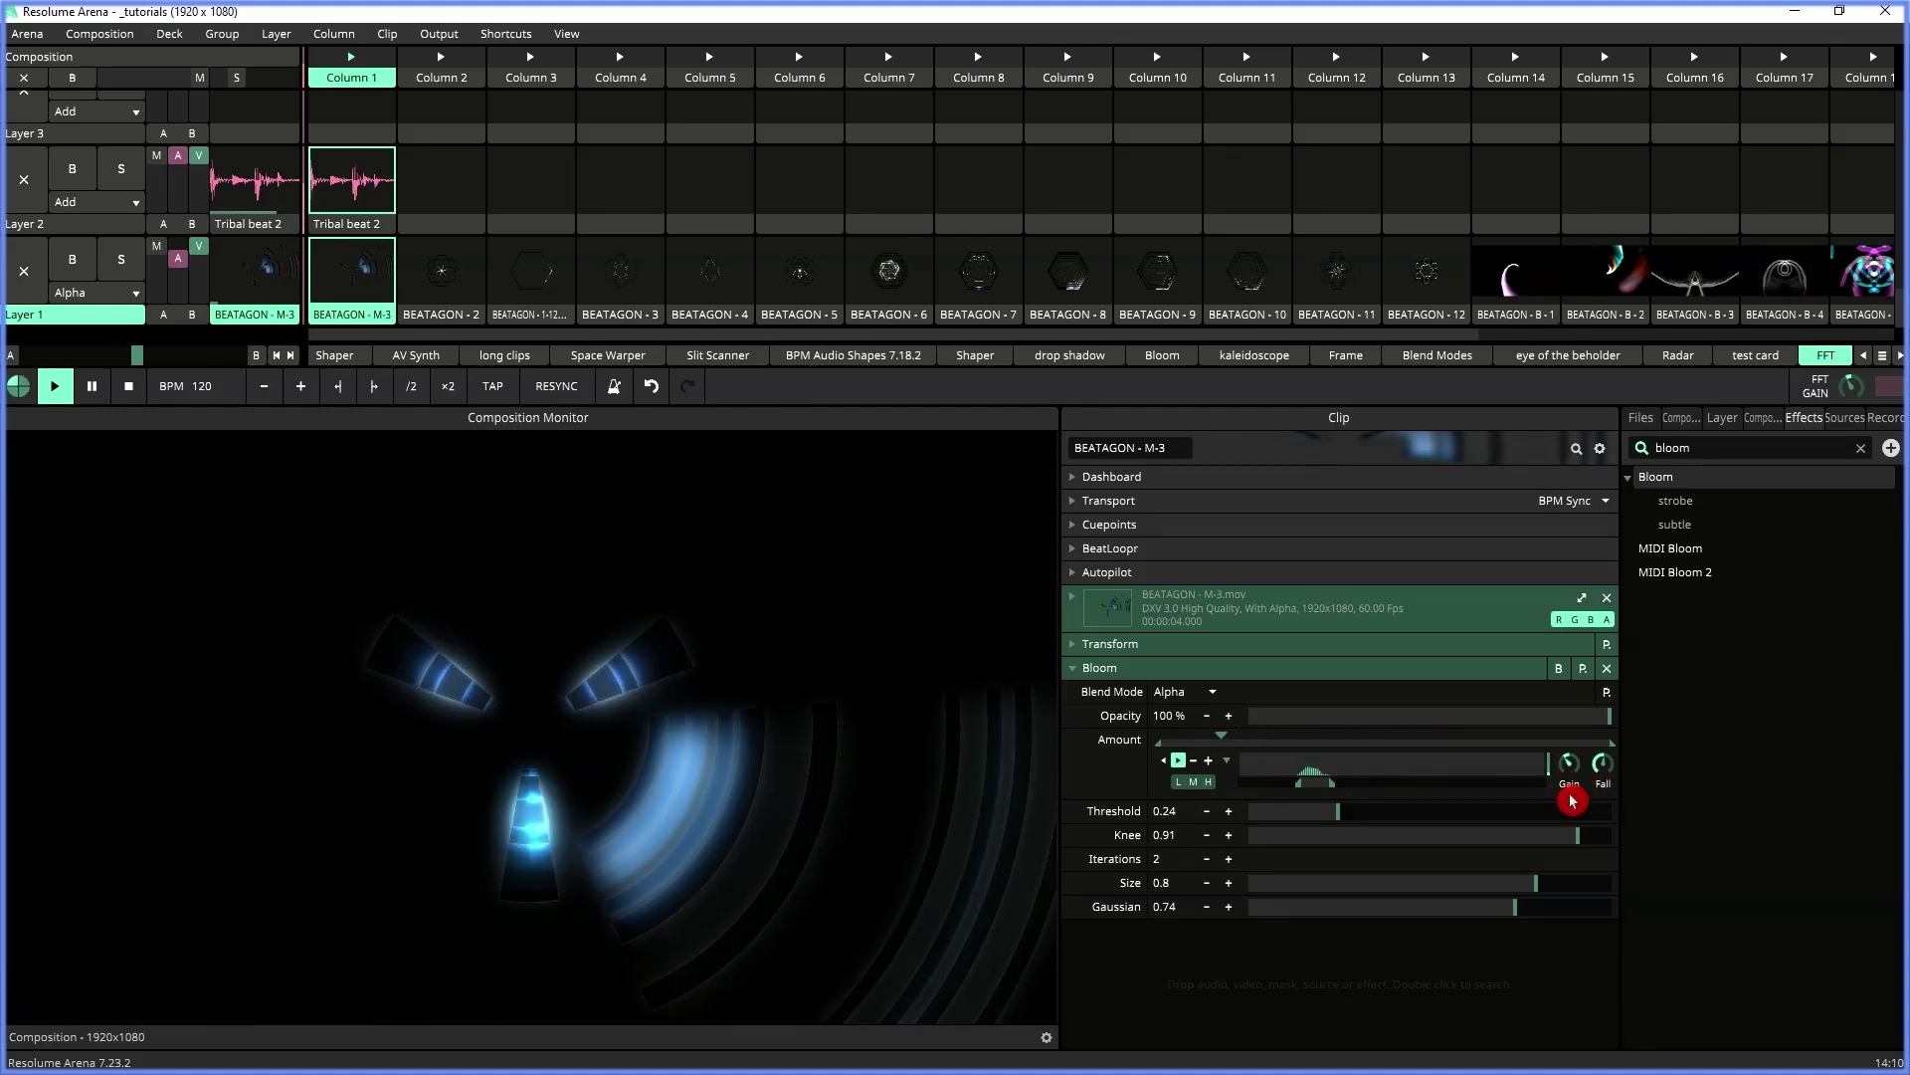
# - Adjust the Bloom Amount's FFT gain down then up, and raise the composition FFT Gain
pyautogui.moveTo(1574, 771); pyautogui.dragTo(1563, 908)
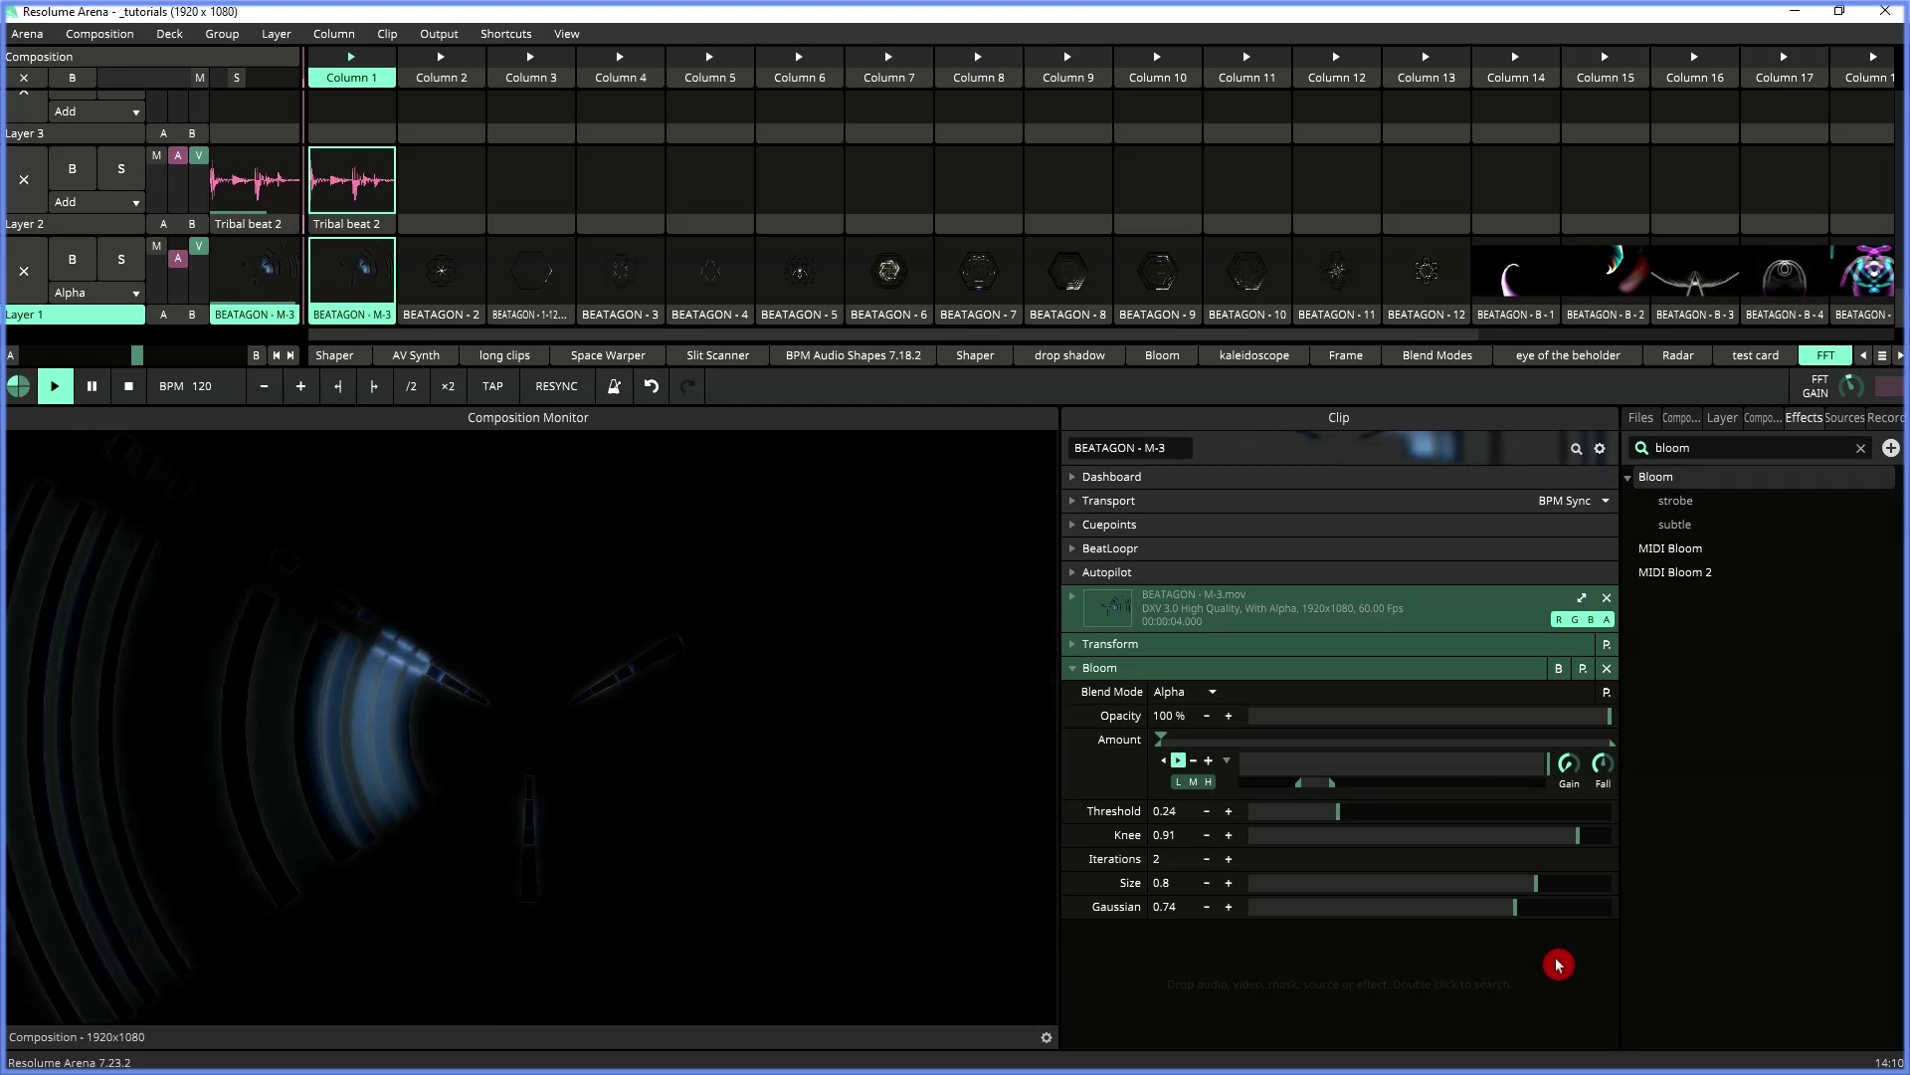
pyautogui.moveTo(1557, 978)
pyautogui.mouseDown()
pyautogui.moveTo(1537, 492)
pyautogui.moveTo(1536, 732)
pyautogui.mouseUp()
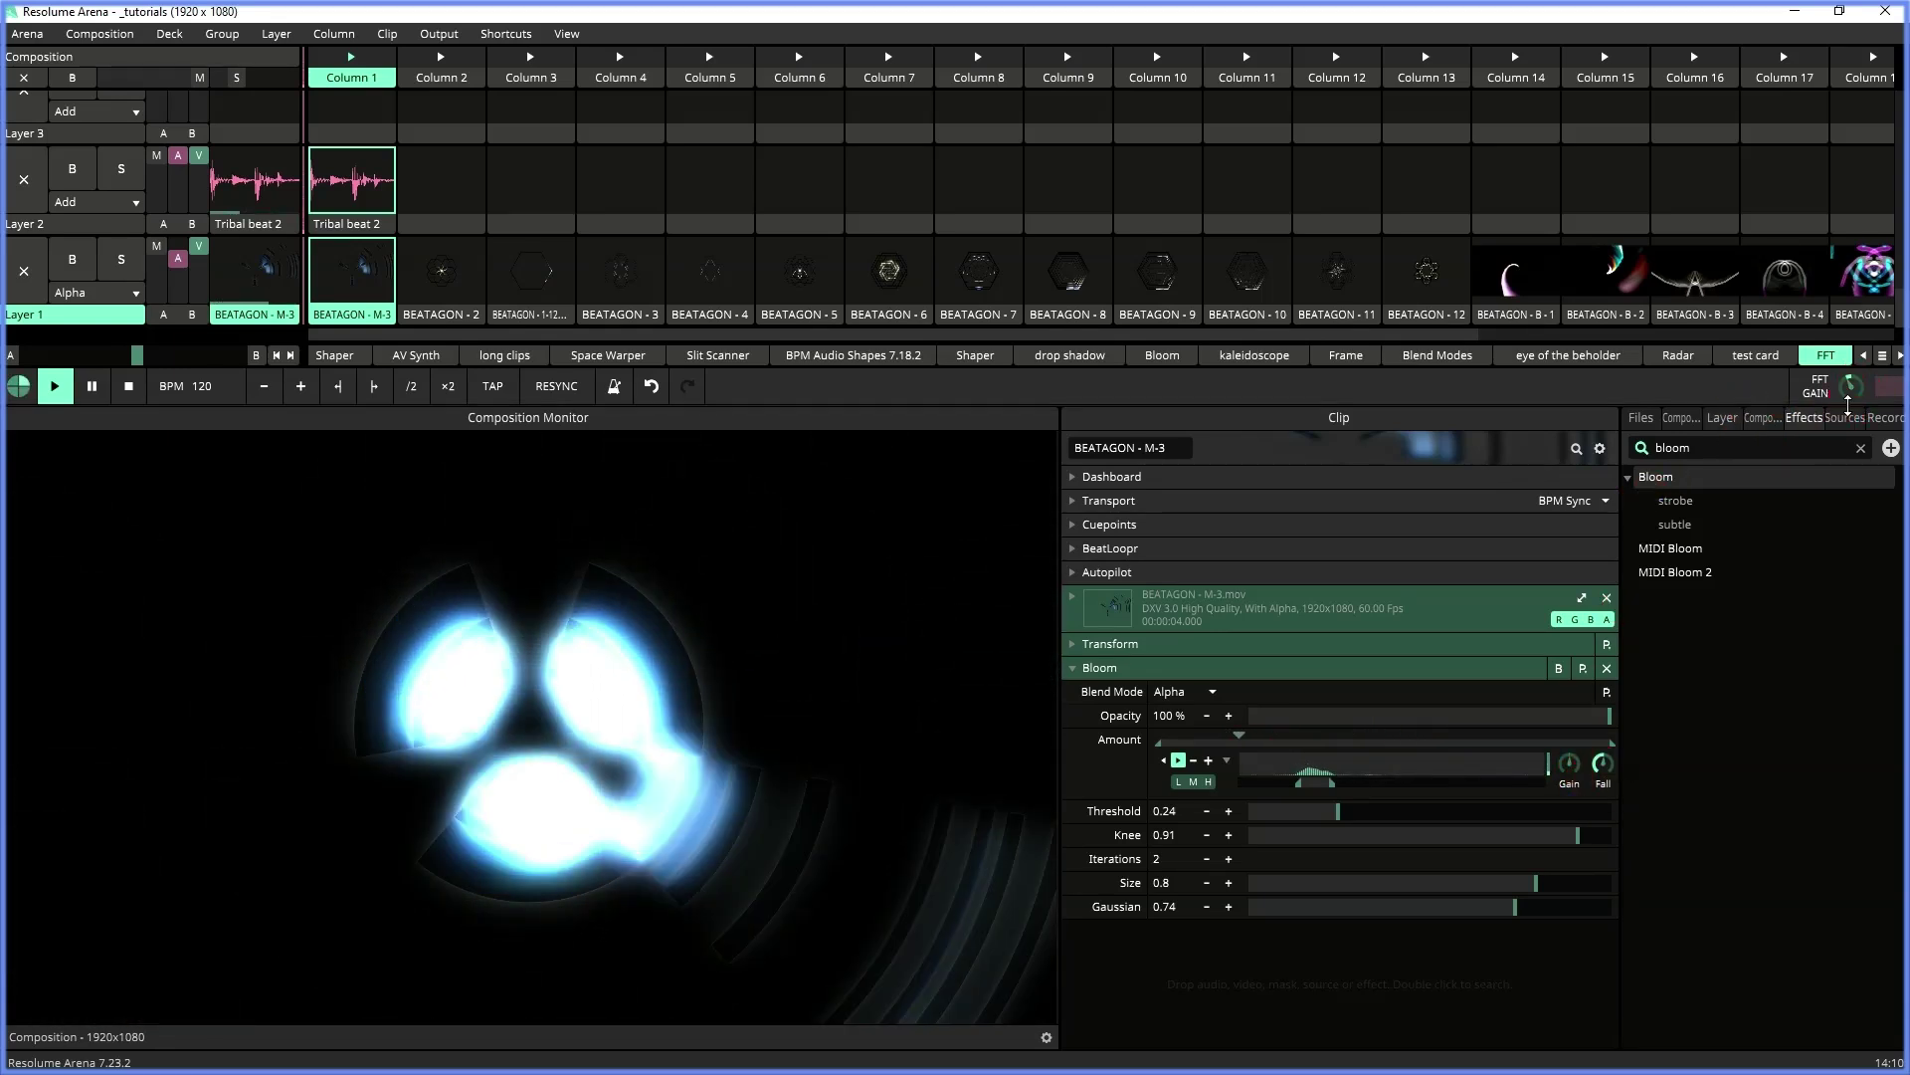
pyautogui.moveTo(1848, 403); pyautogui.dragTo(1866, 348)
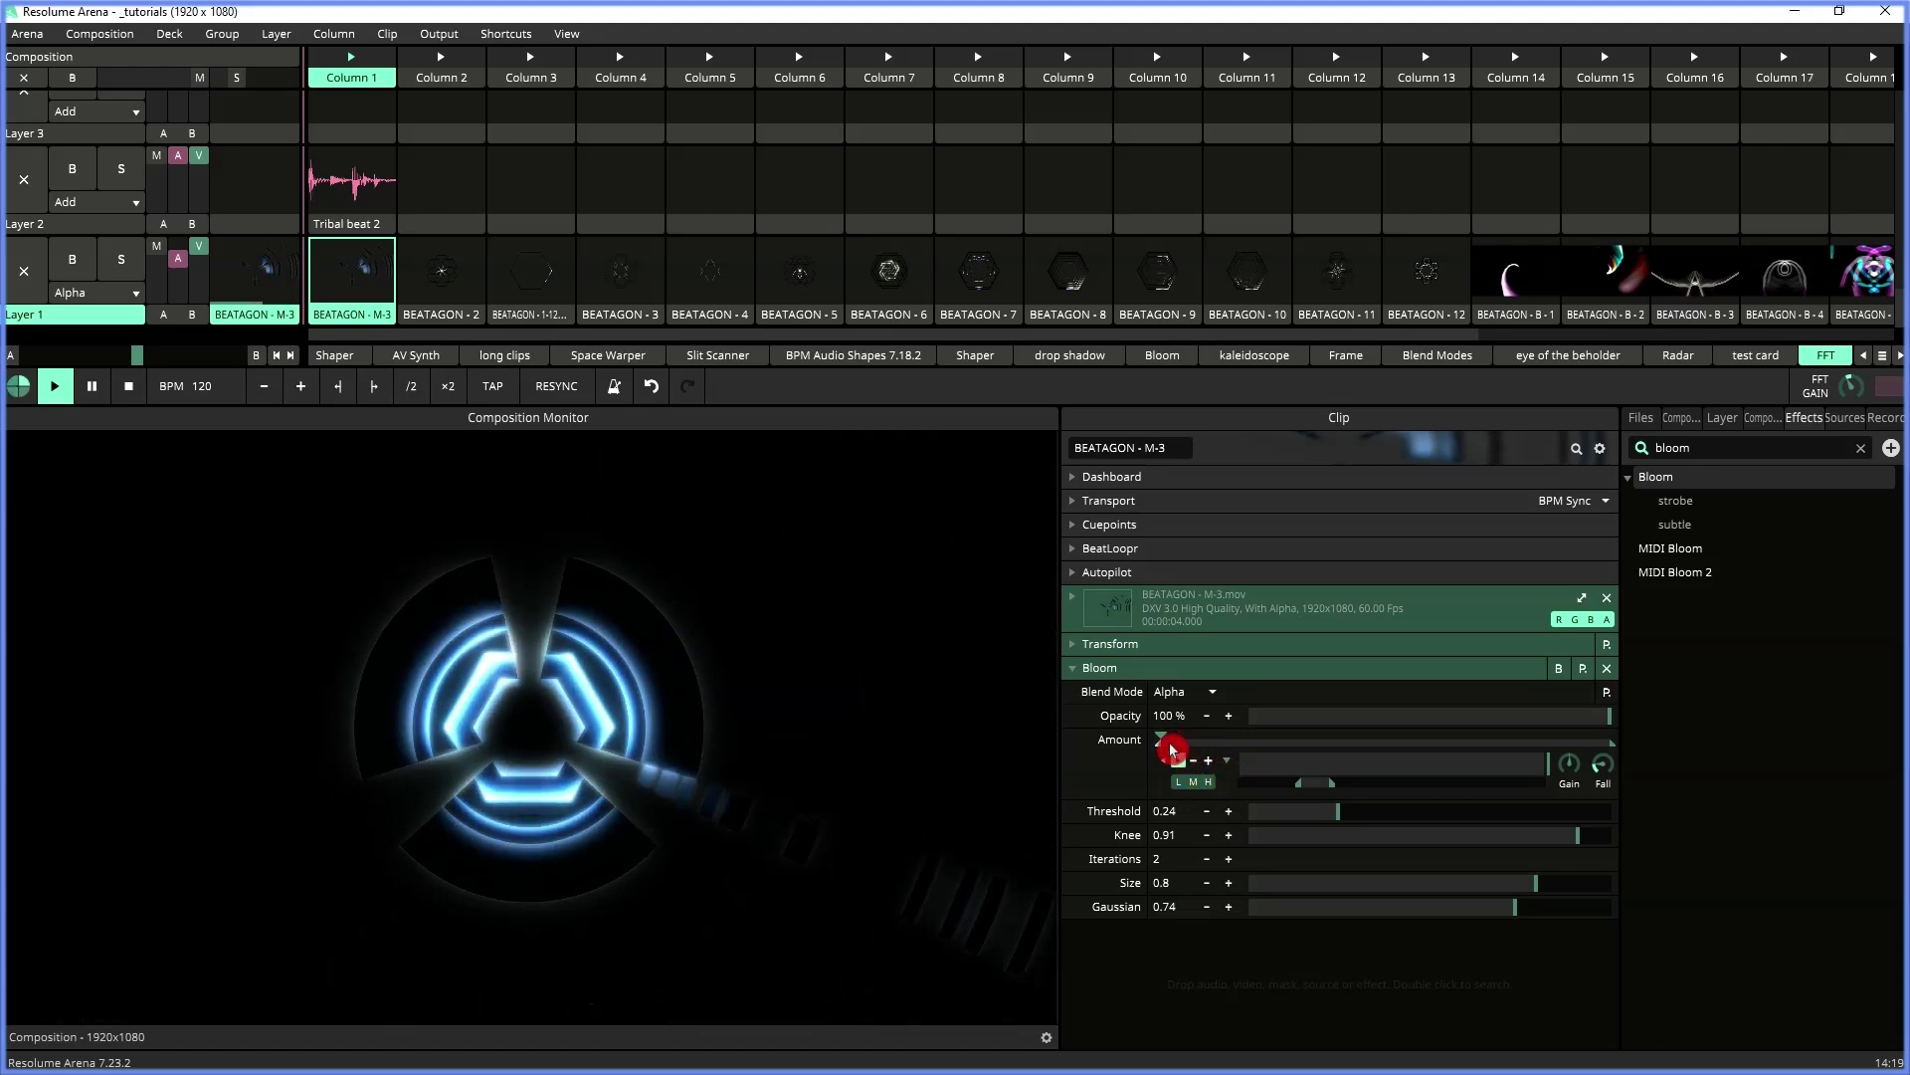
# - Raise the Bloom Amount range start, retrigger Tribal beat 2, and extend the range maximum
pyautogui.moveTo(1172, 750)
pyautogui.mouseDown()
pyautogui.moveTo(1218, 744)
pyautogui.moveTo(1206, 794)
pyautogui.moveTo(1150, 805)
pyautogui.mouseUp()
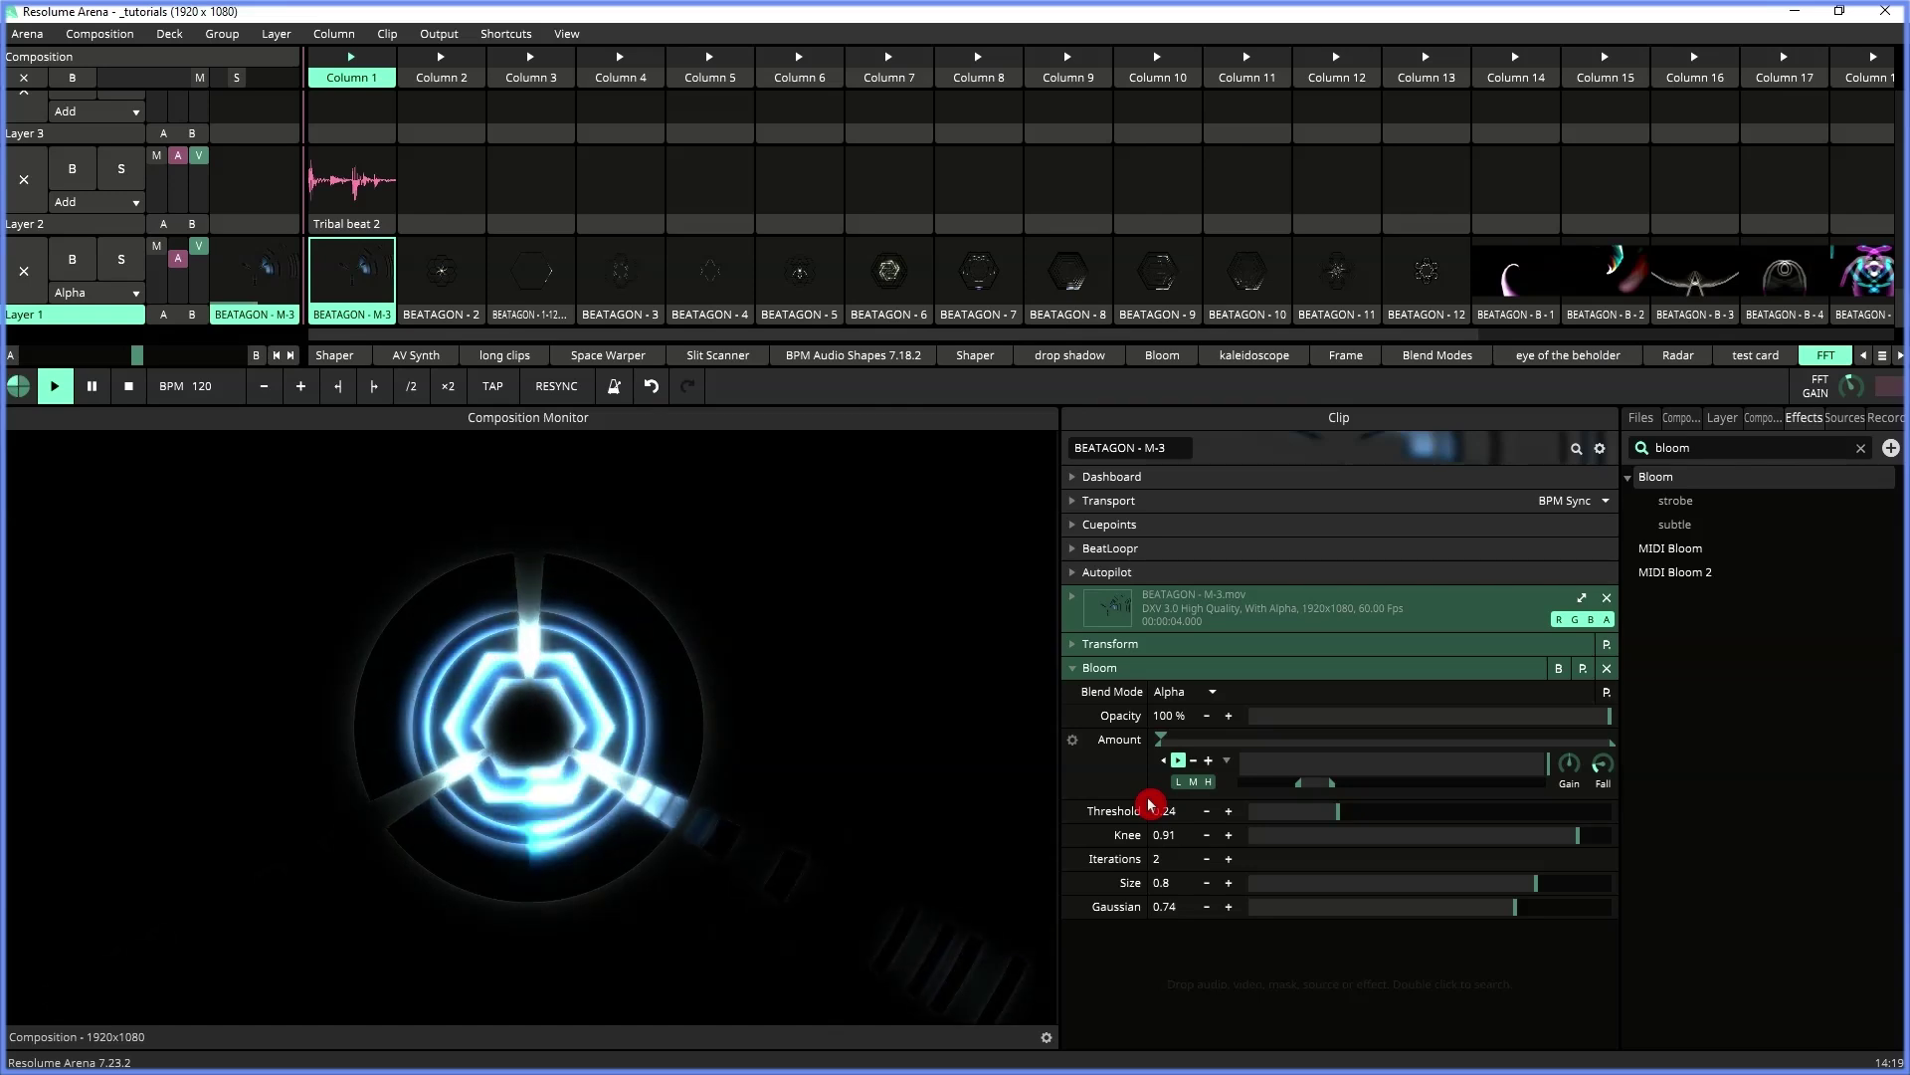
pyautogui.click(370, 194)
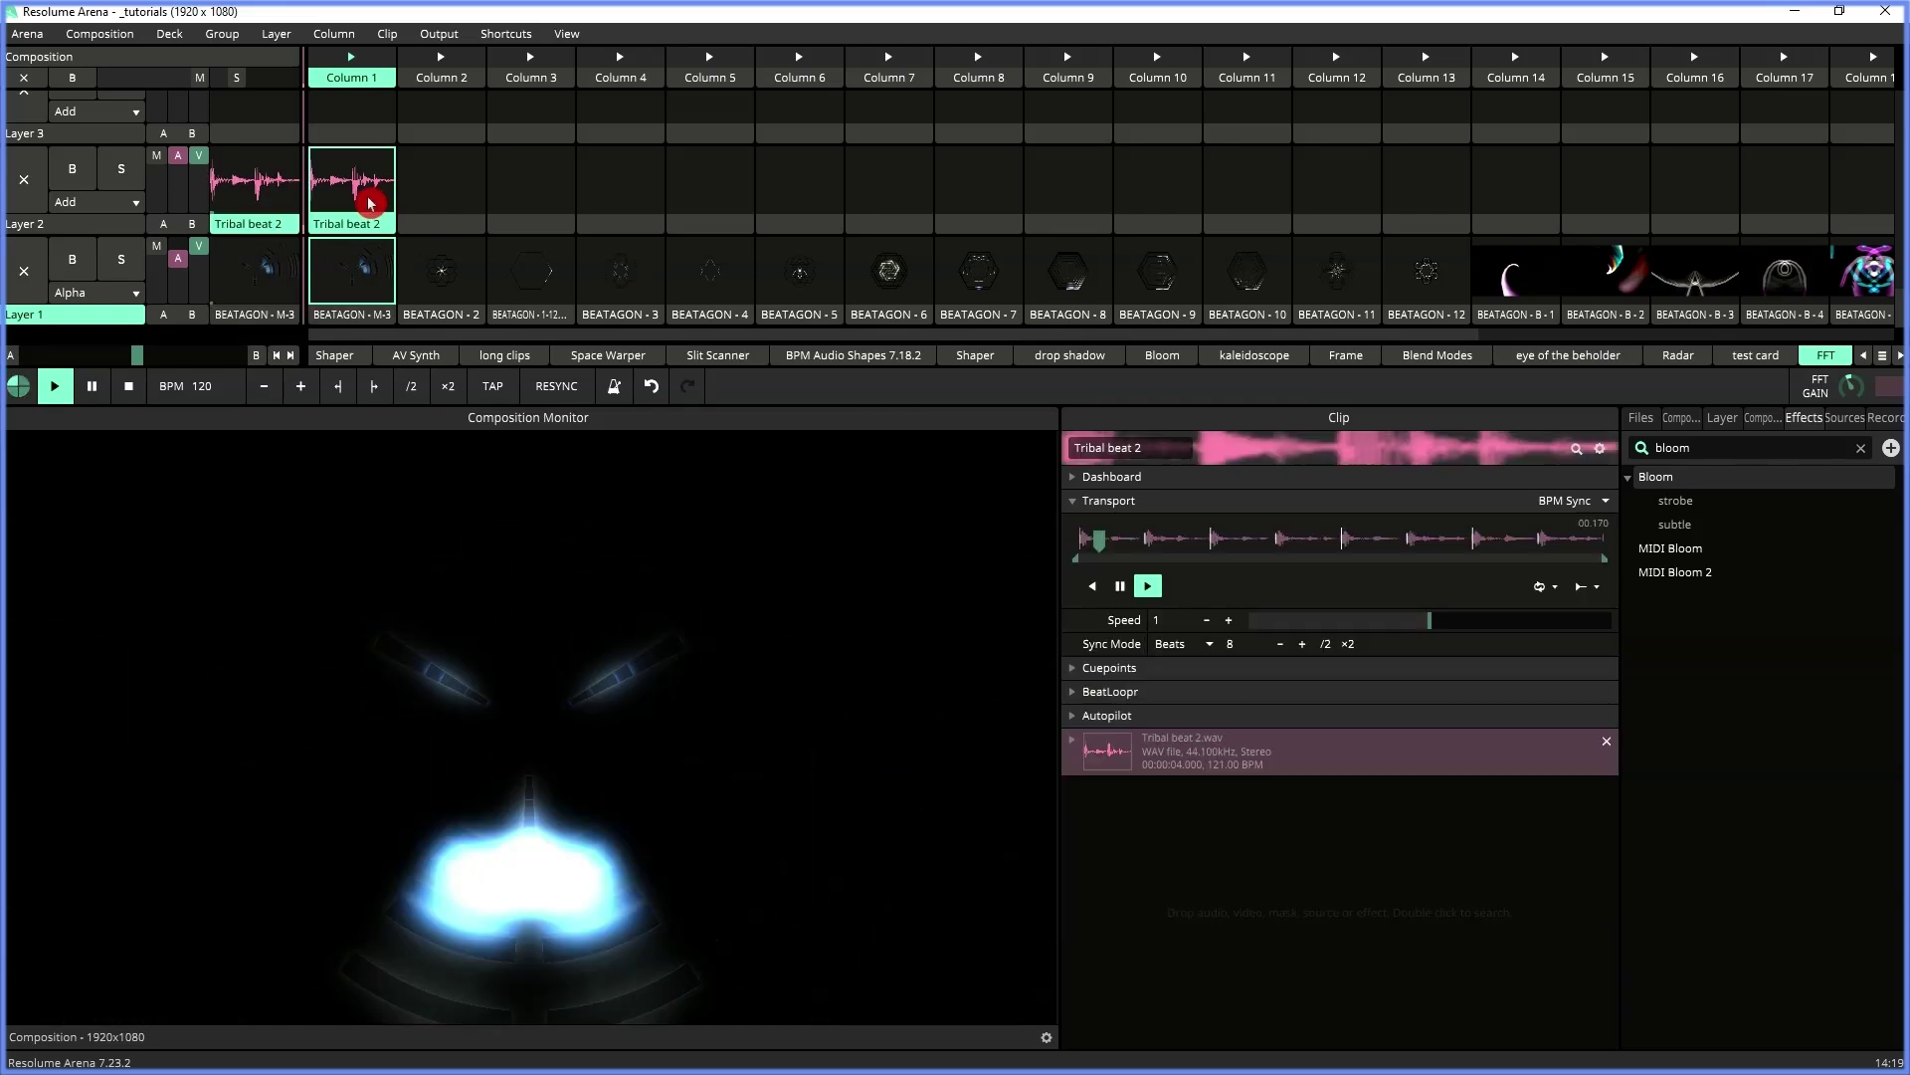
pyautogui.click(371, 318)
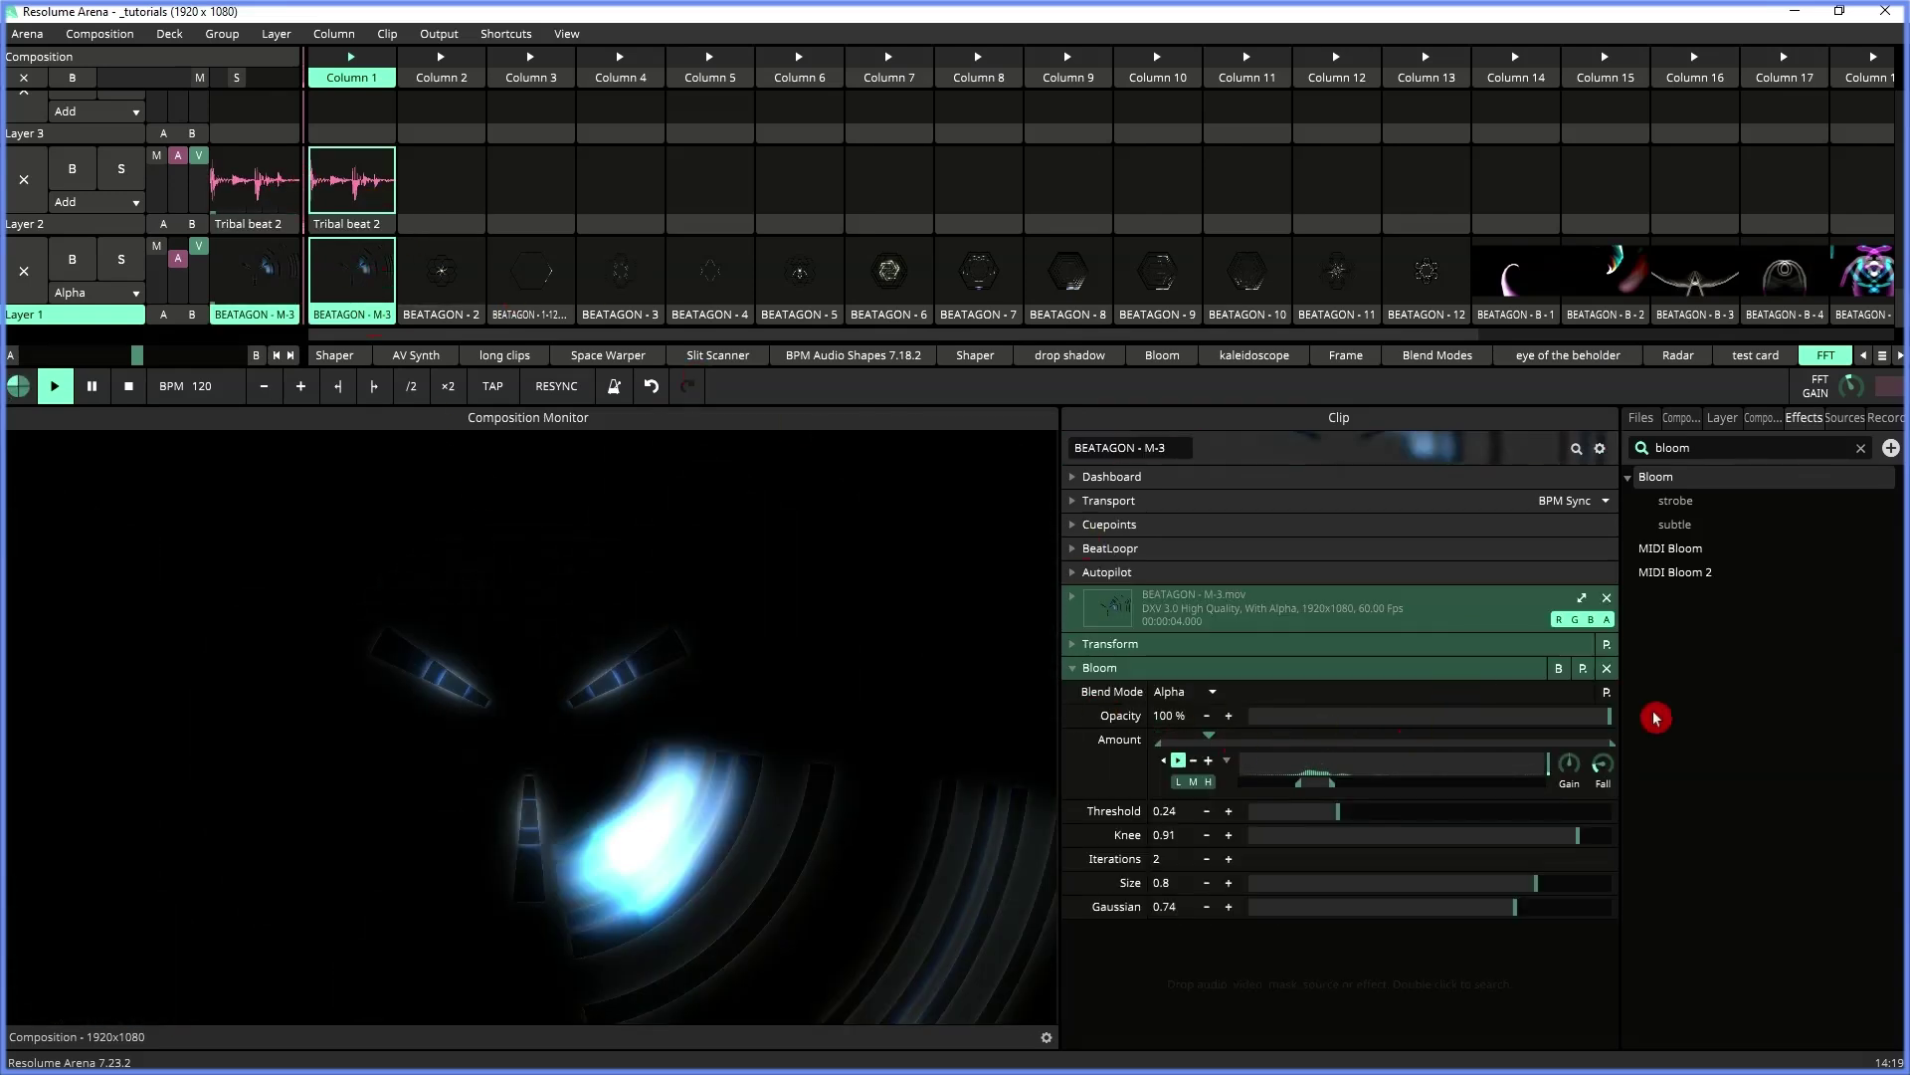
pyautogui.click(1209, 762)
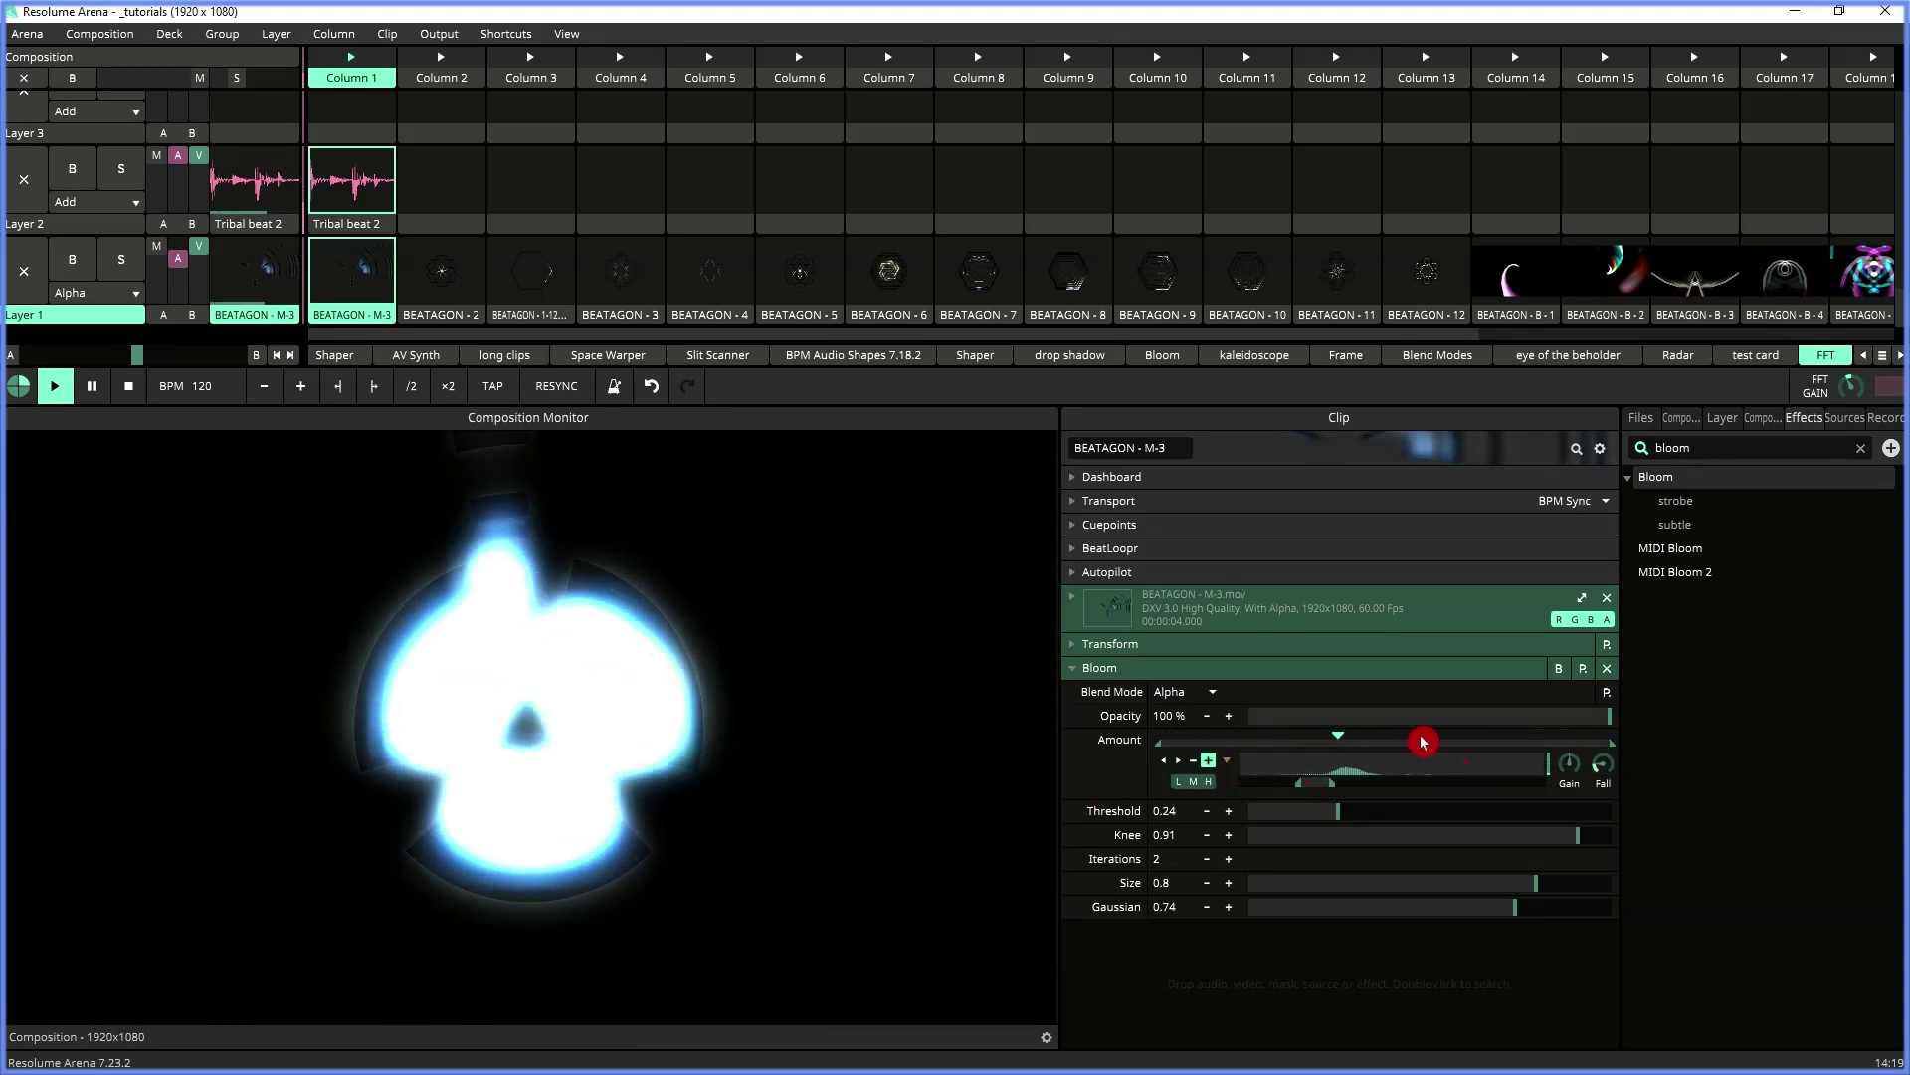
pyautogui.click(372, 320)
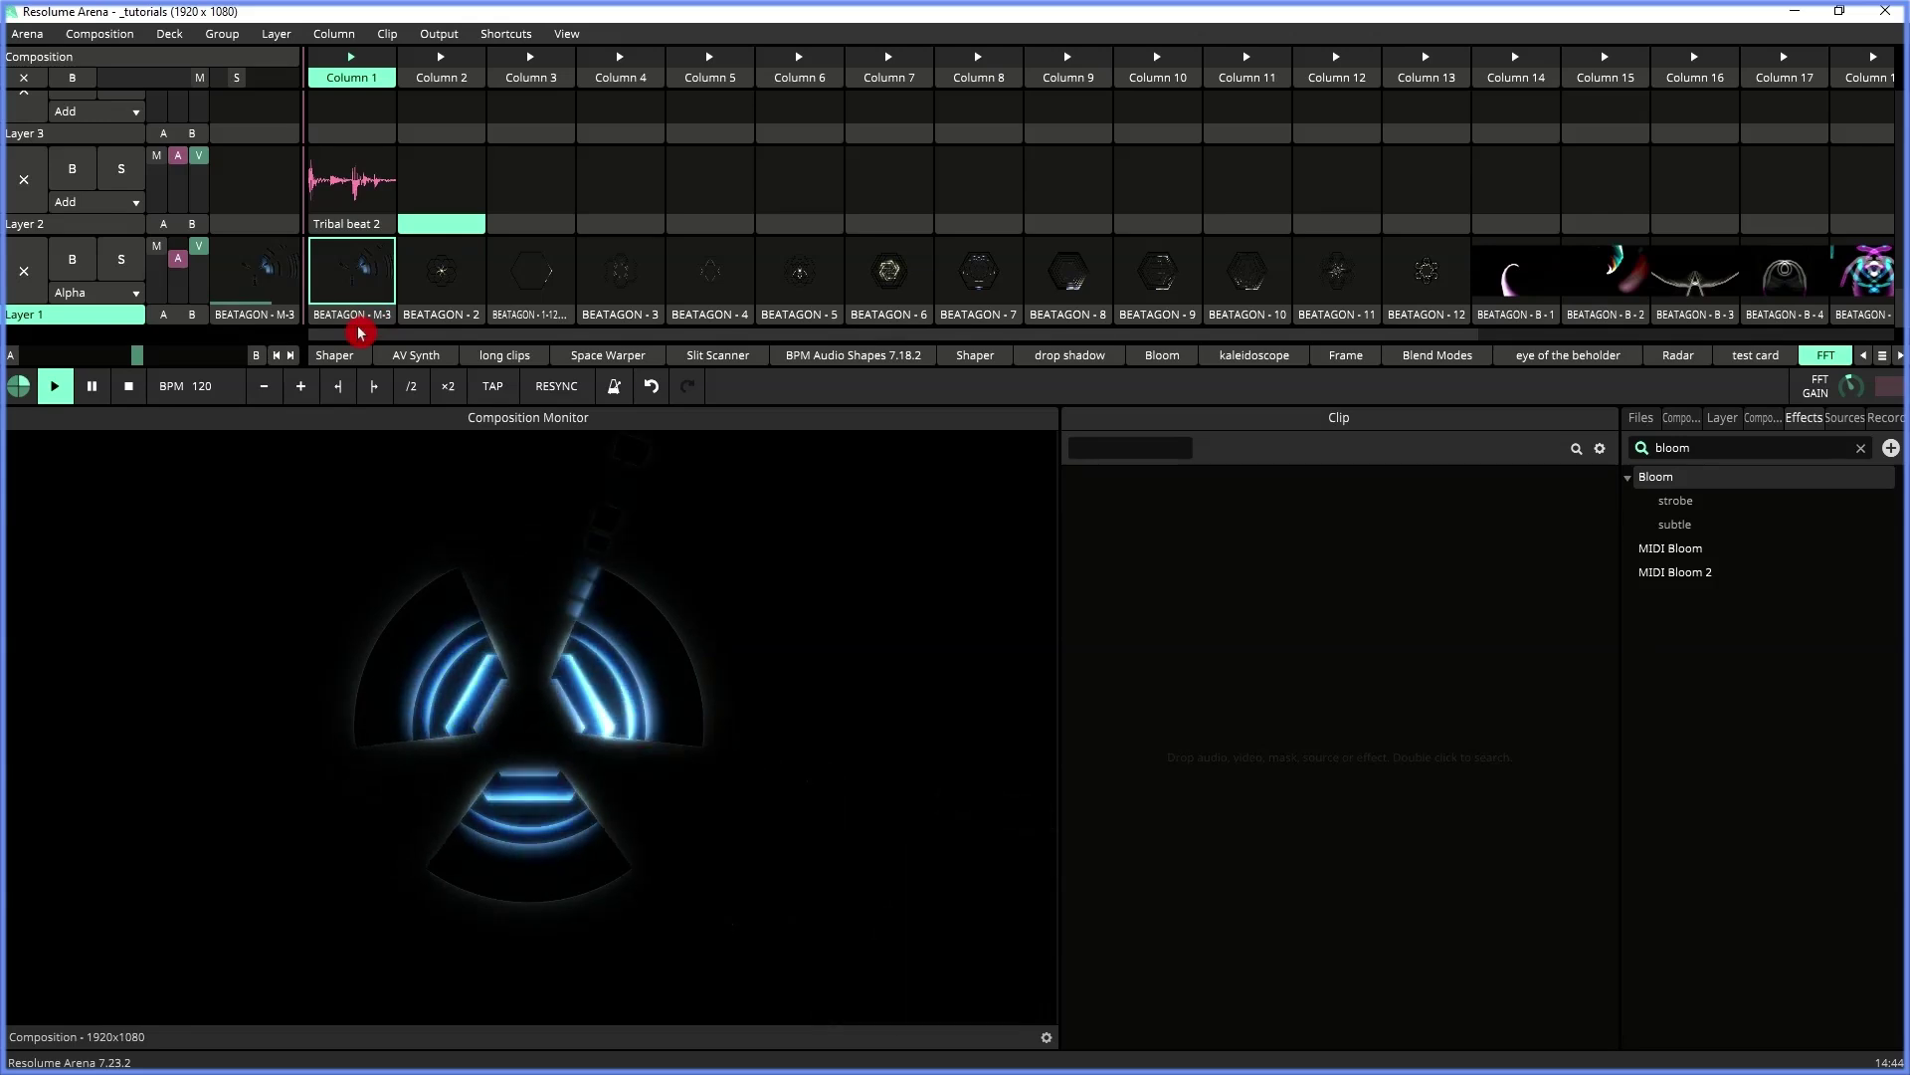
# - Select BEATAGON M-3 and expand its Transform and Scale parameters
pyautogui.click(359, 319)
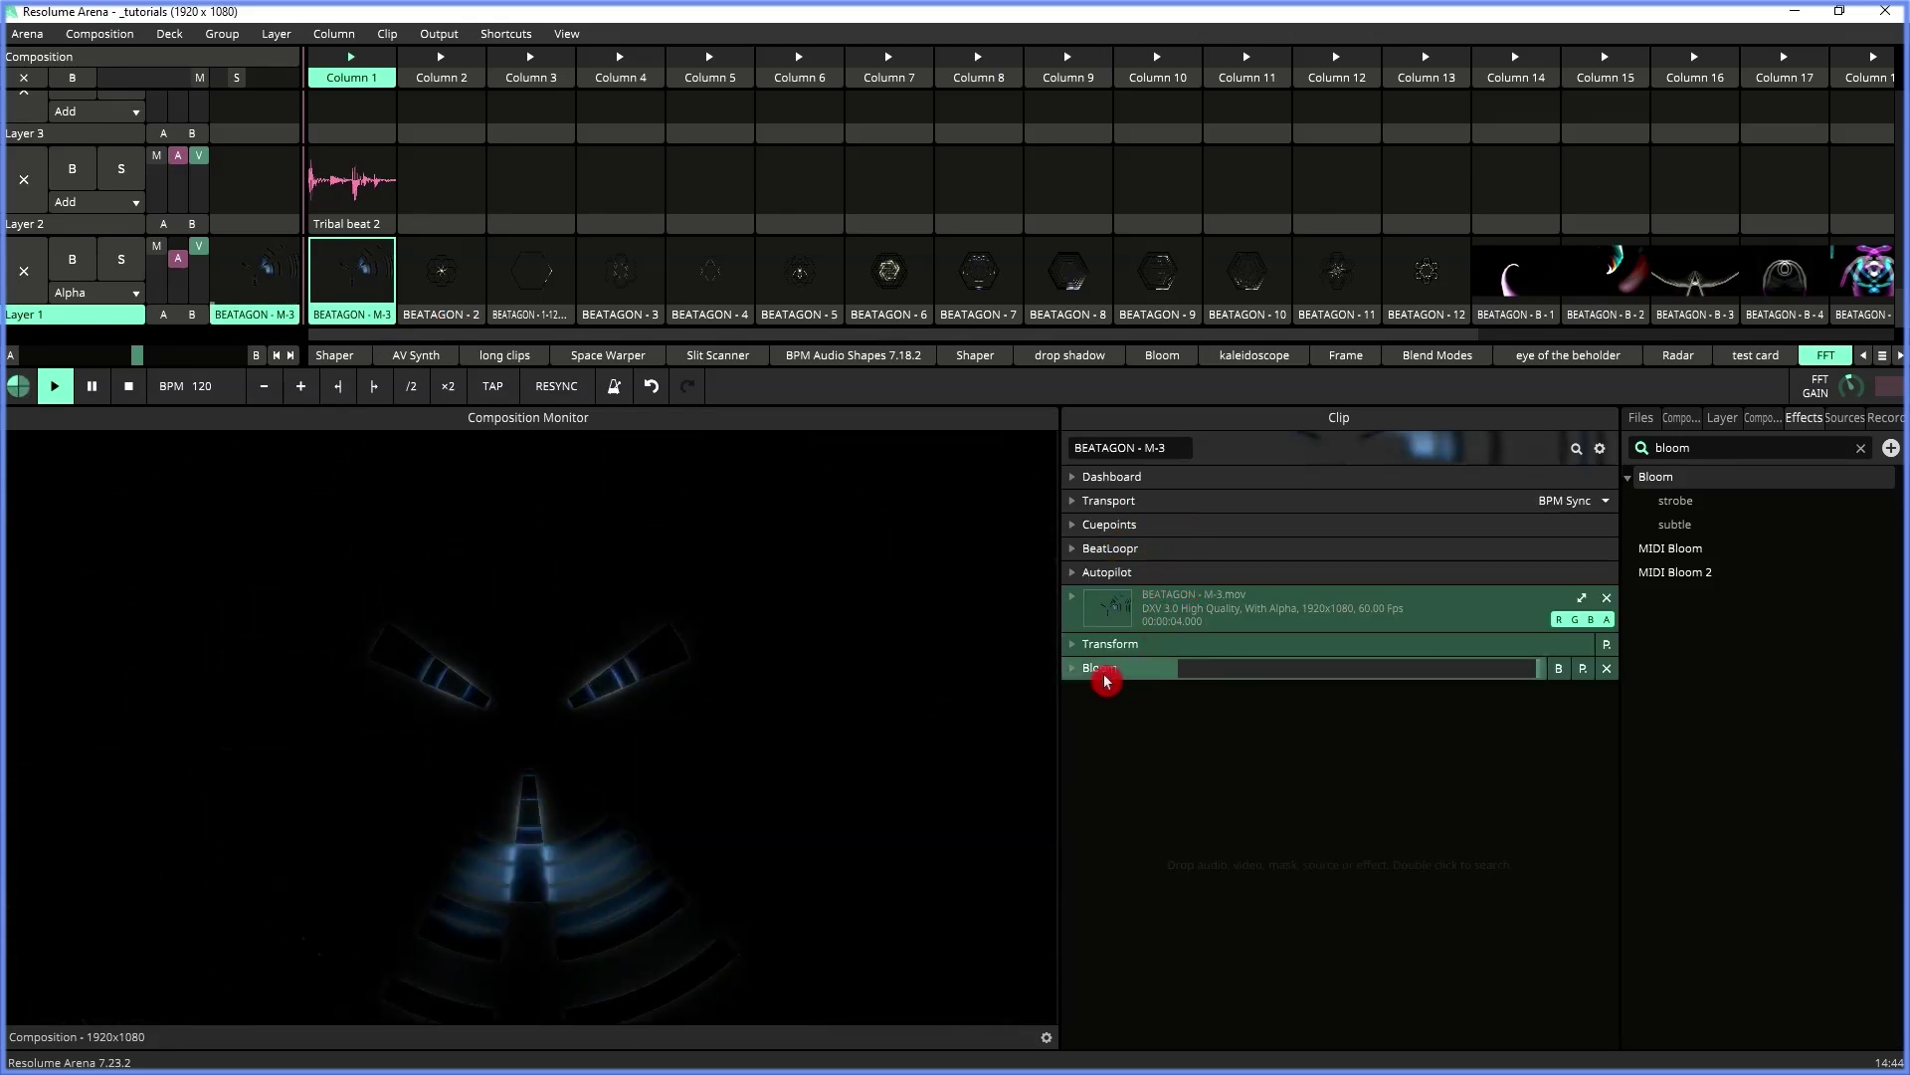
pyautogui.click(1074, 645)
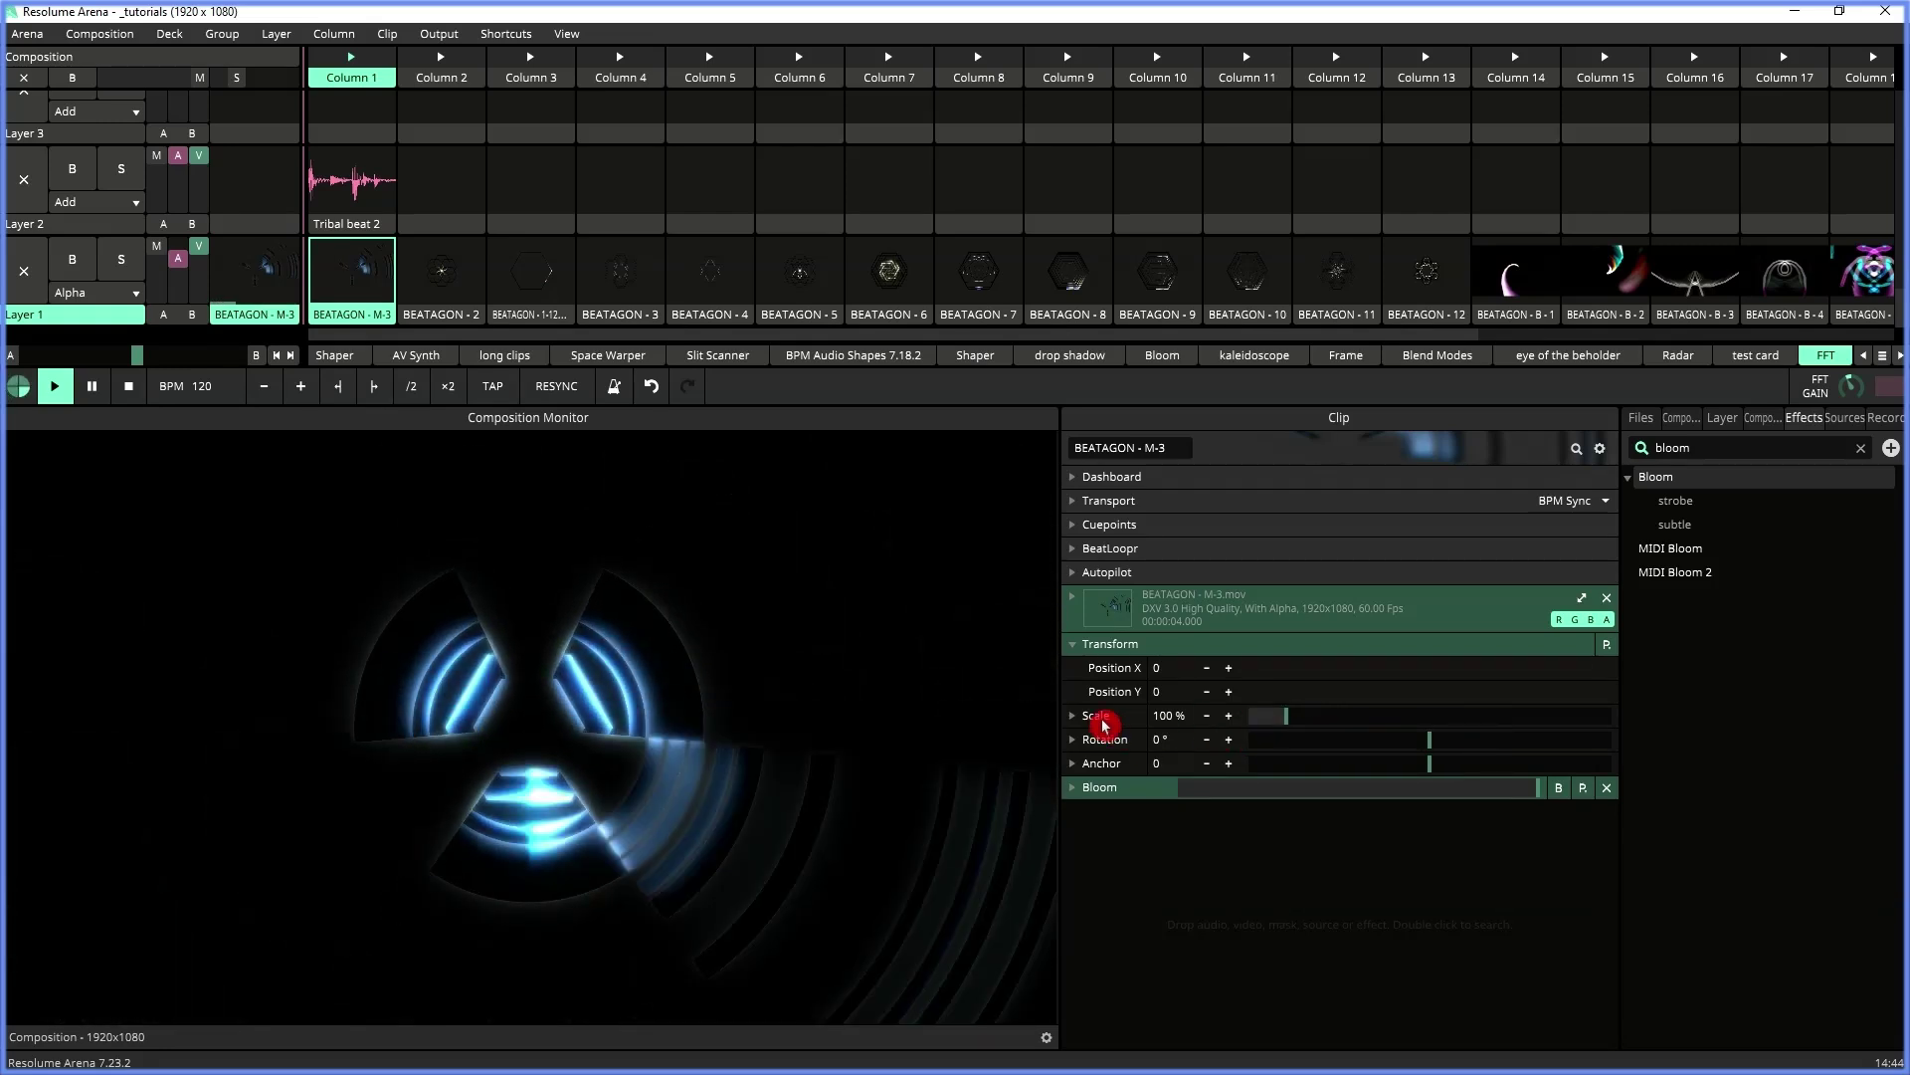
pyautogui.click(1073, 716)
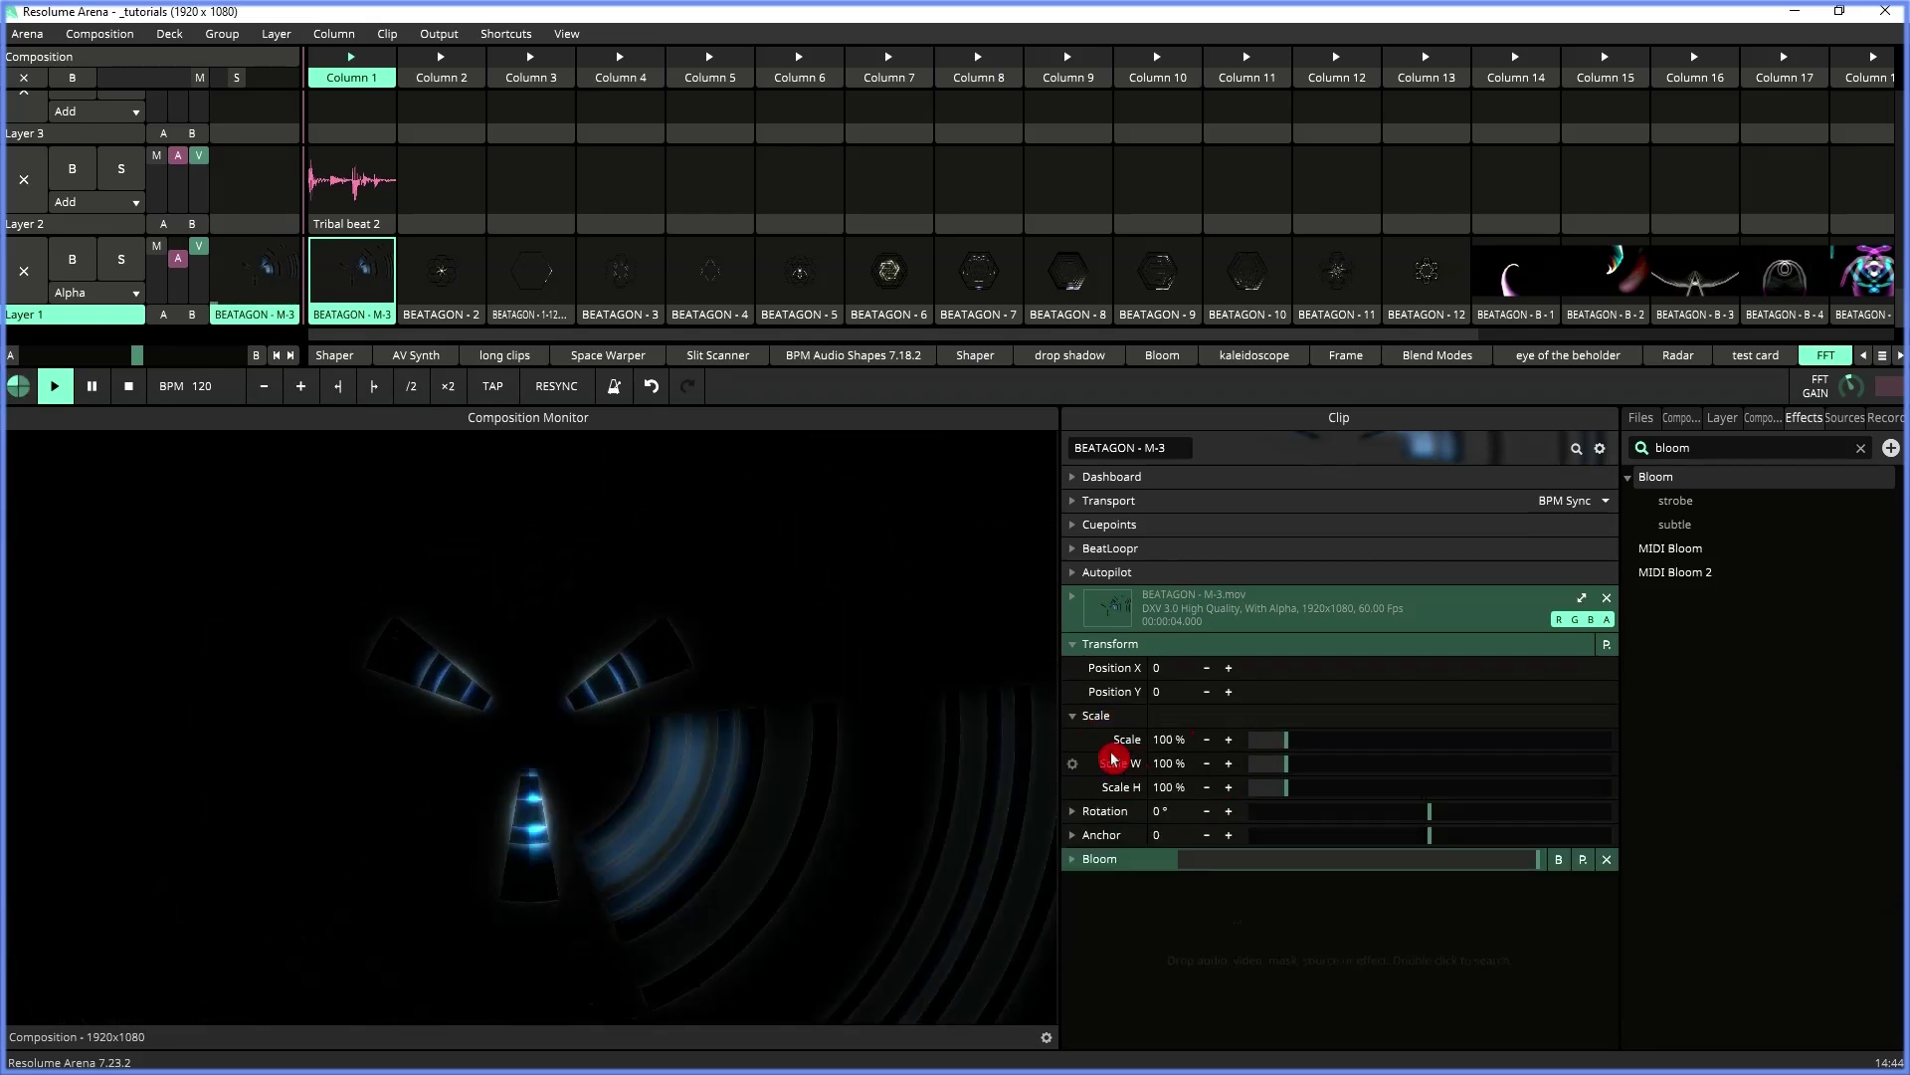
# - Drive Scale from Composition FFT and adjust its audio-driven range
pyautogui.rightClick(1080, 737)
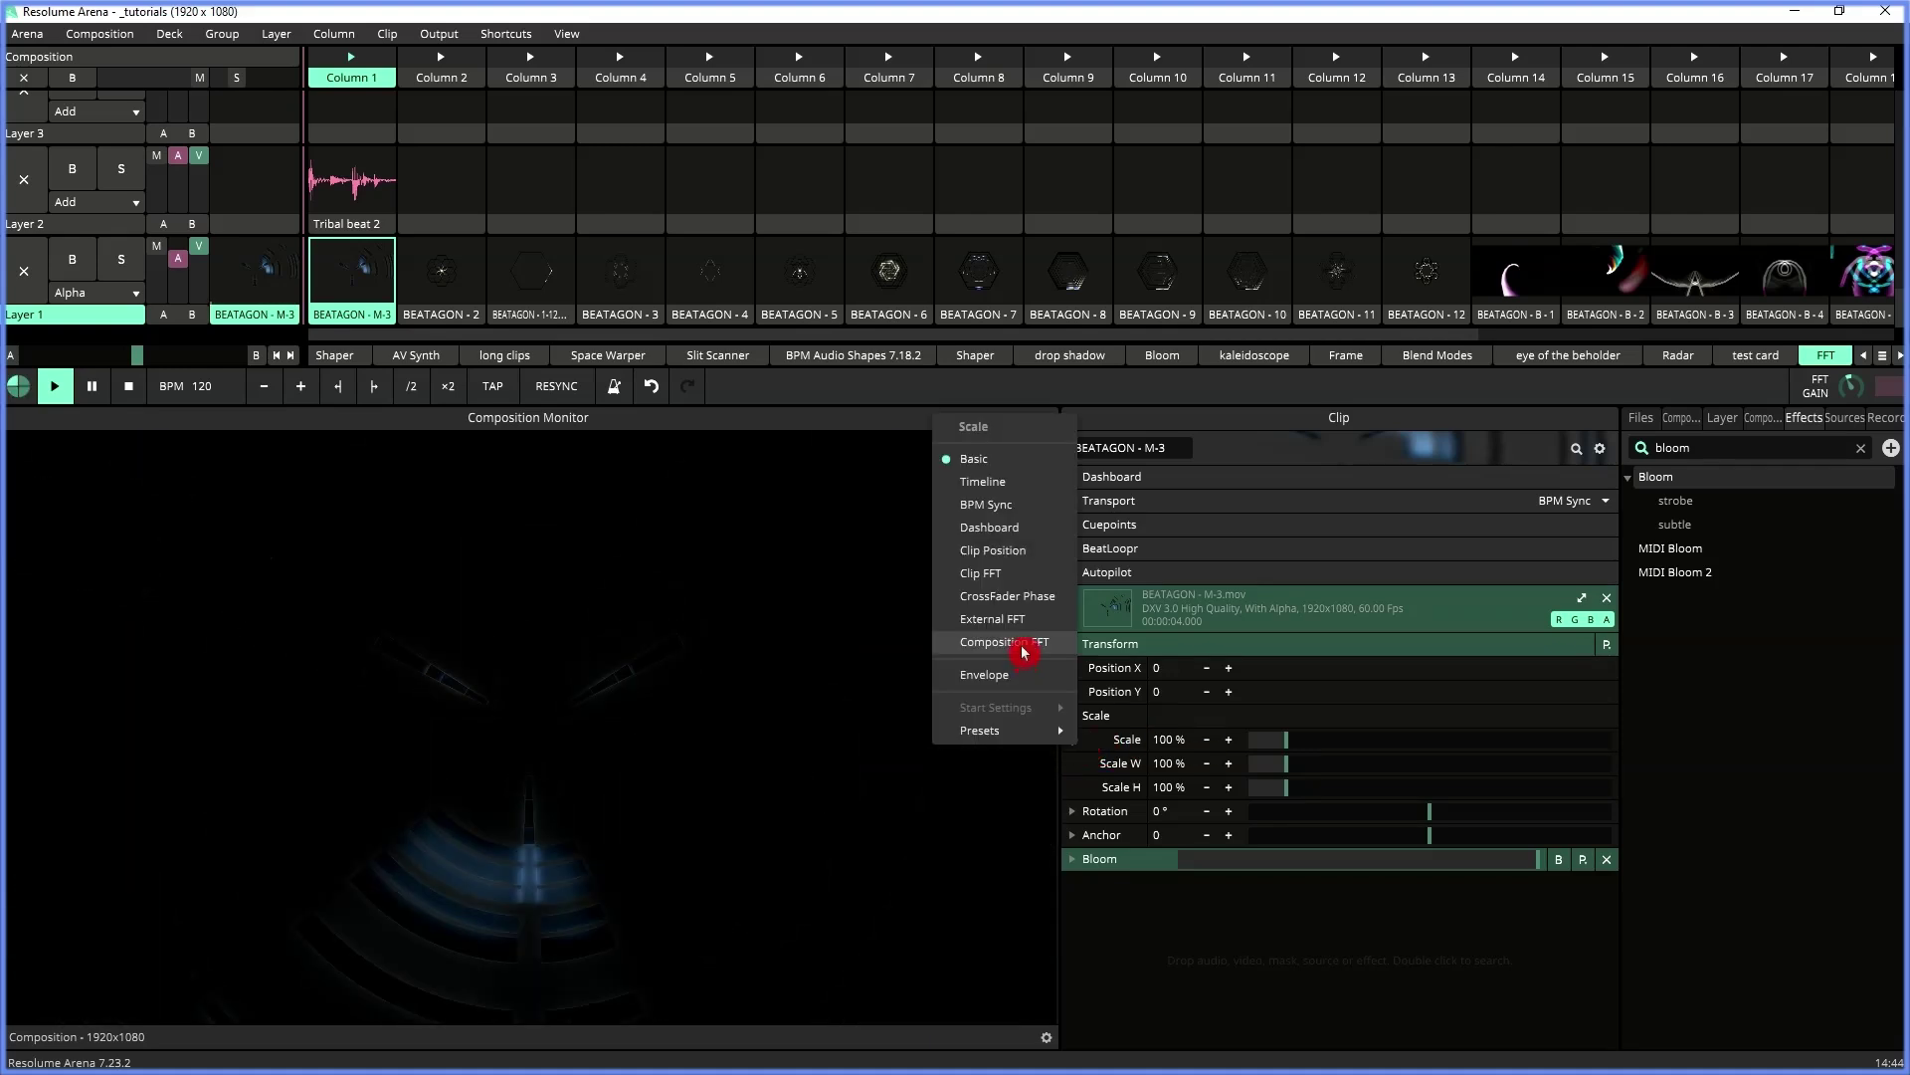
pyautogui.click(1024, 652)
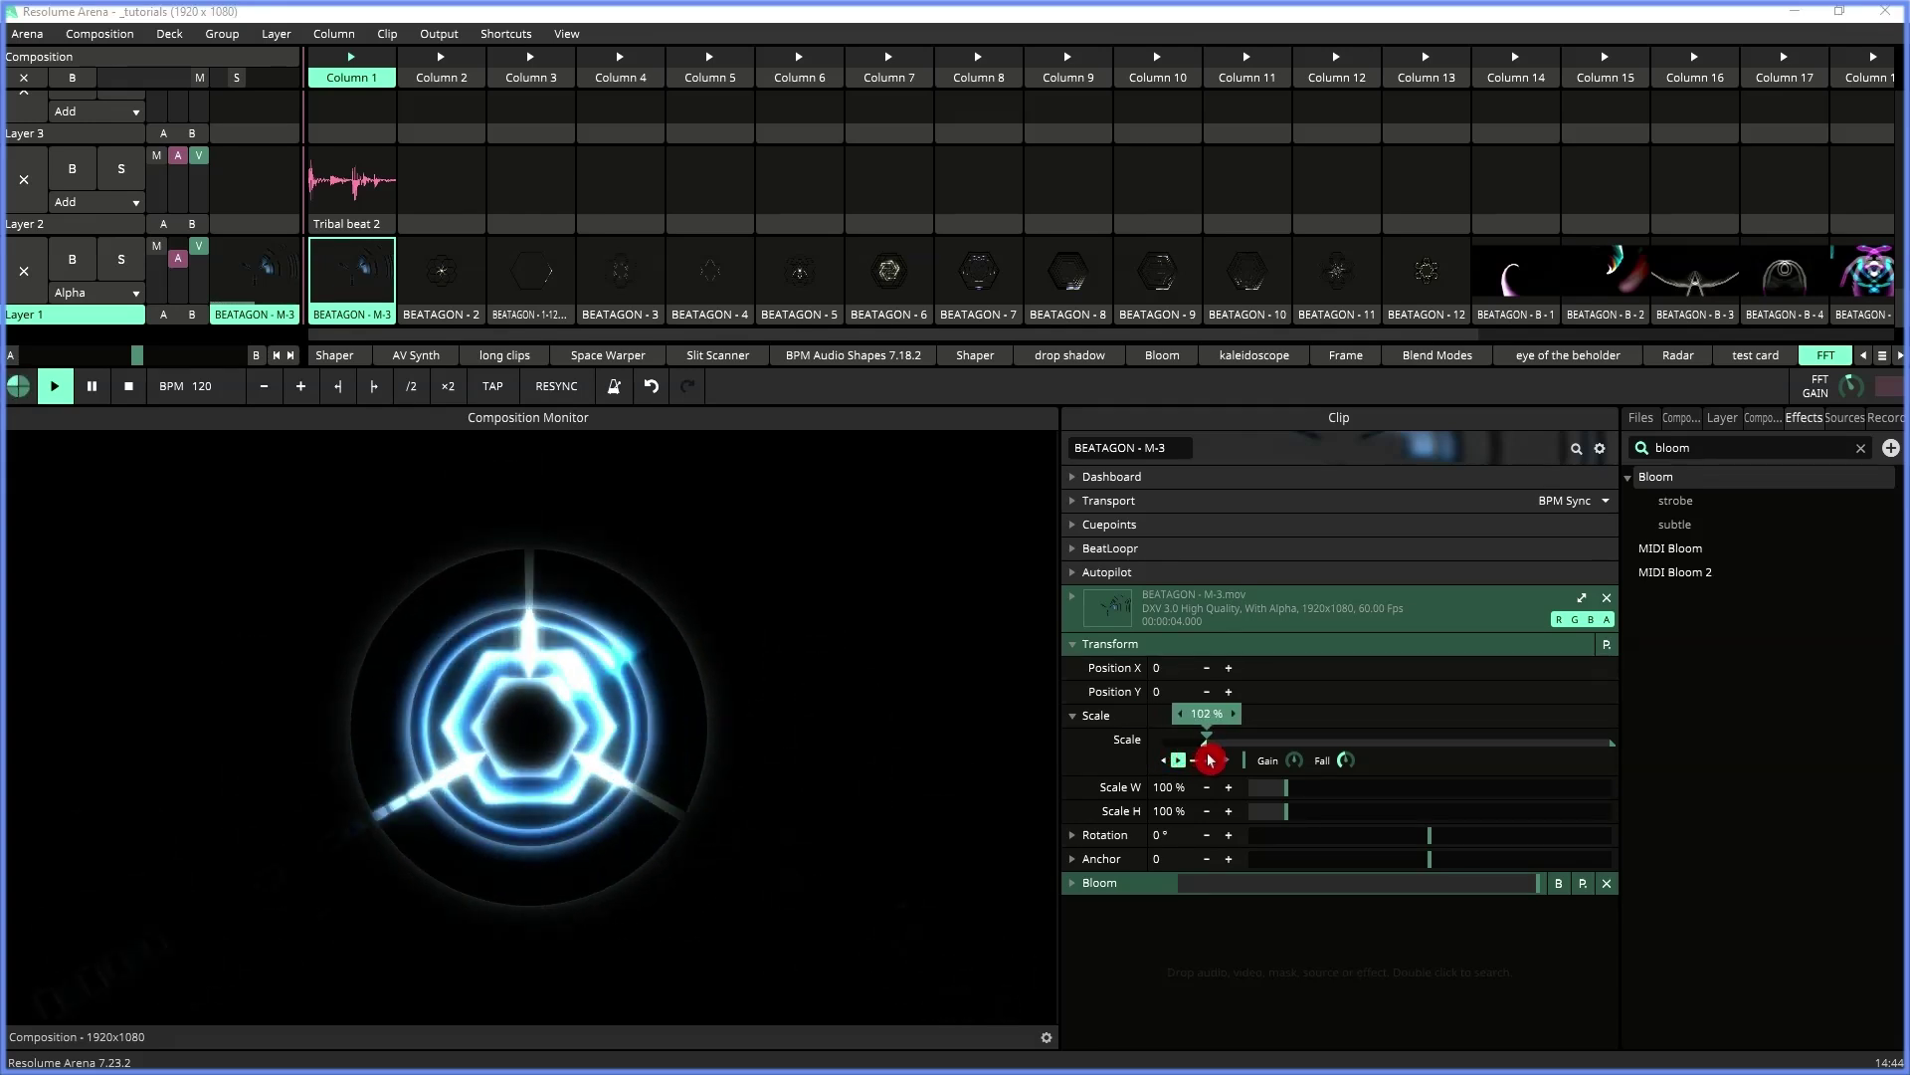
pyautogui.click(1207, 713)
pyautogui.moveTo(1208, 713); pyautogui.dragTo(1212, 743)
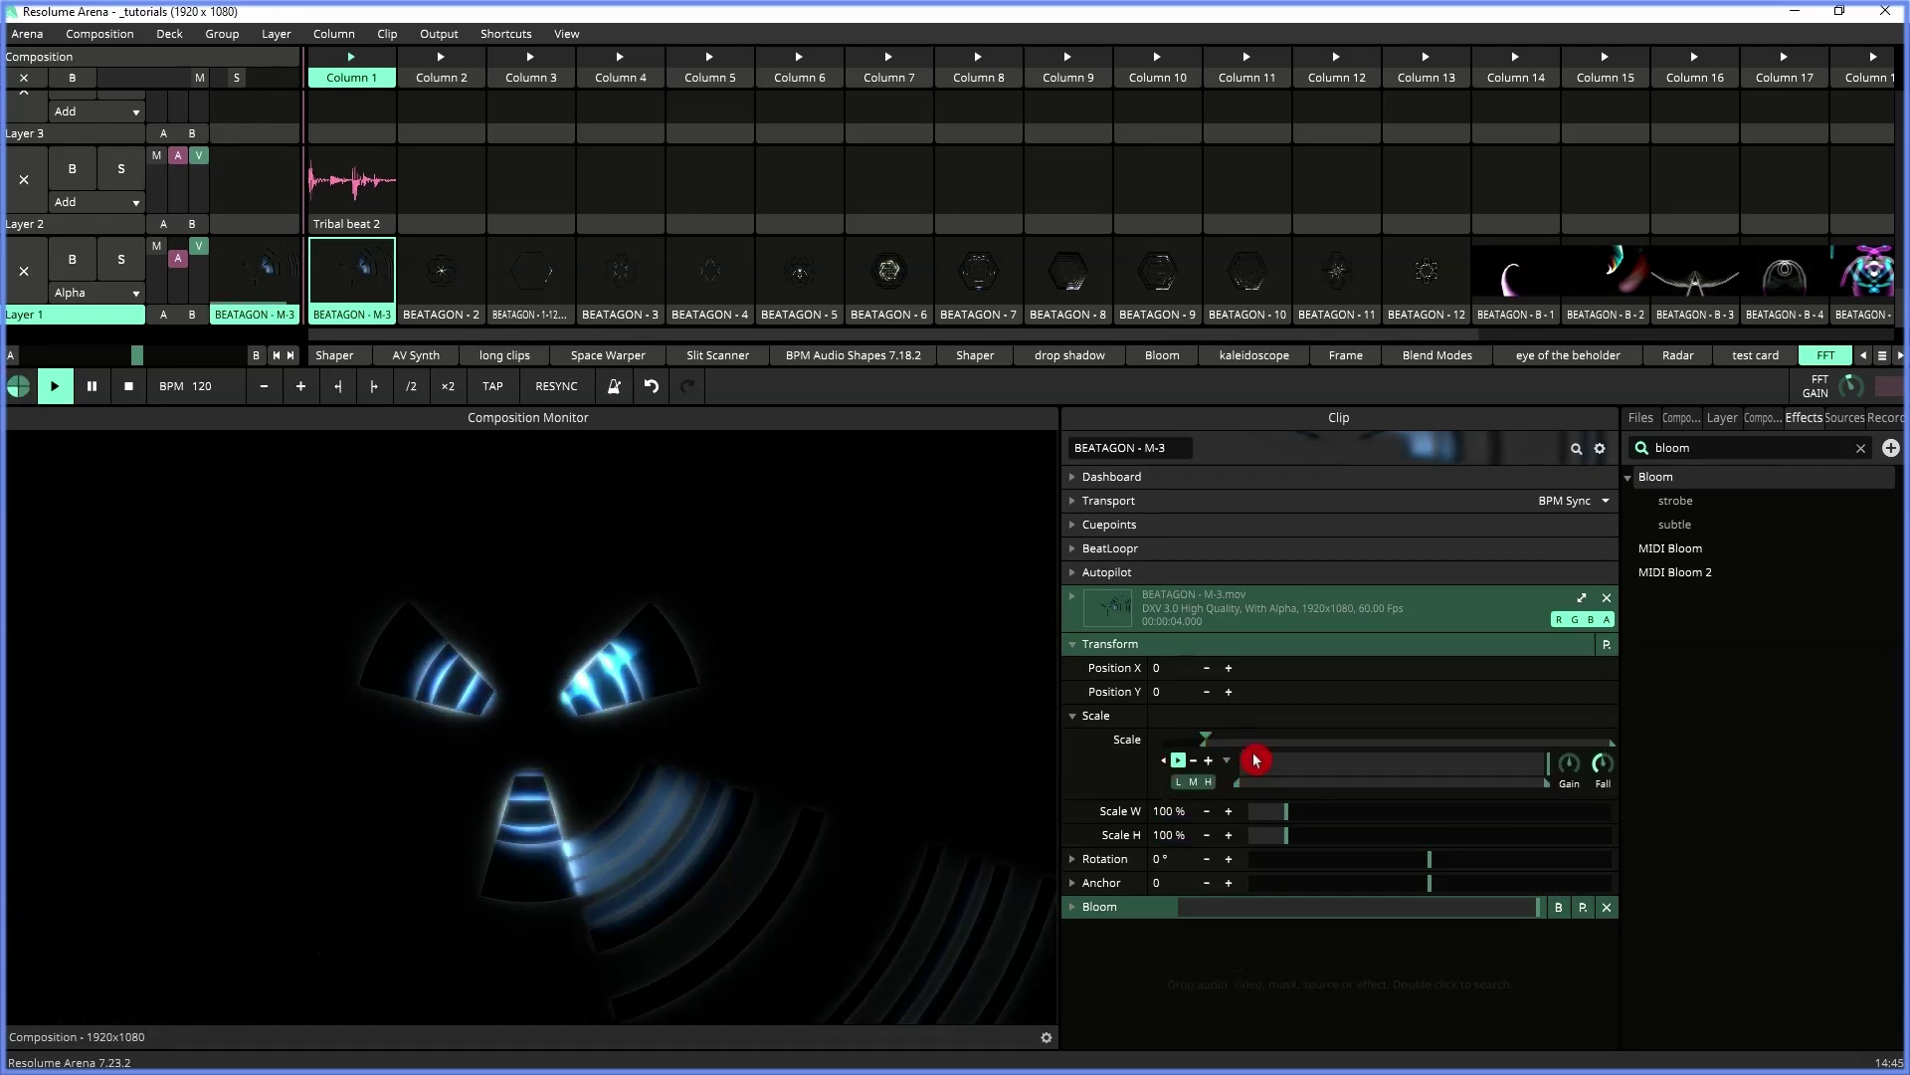
# - Retrigger Tribal beat 2 and widen BEATAGON M-3's Scale FFT range by raising its upper and lower limits
pyautogui.click(370, 201)
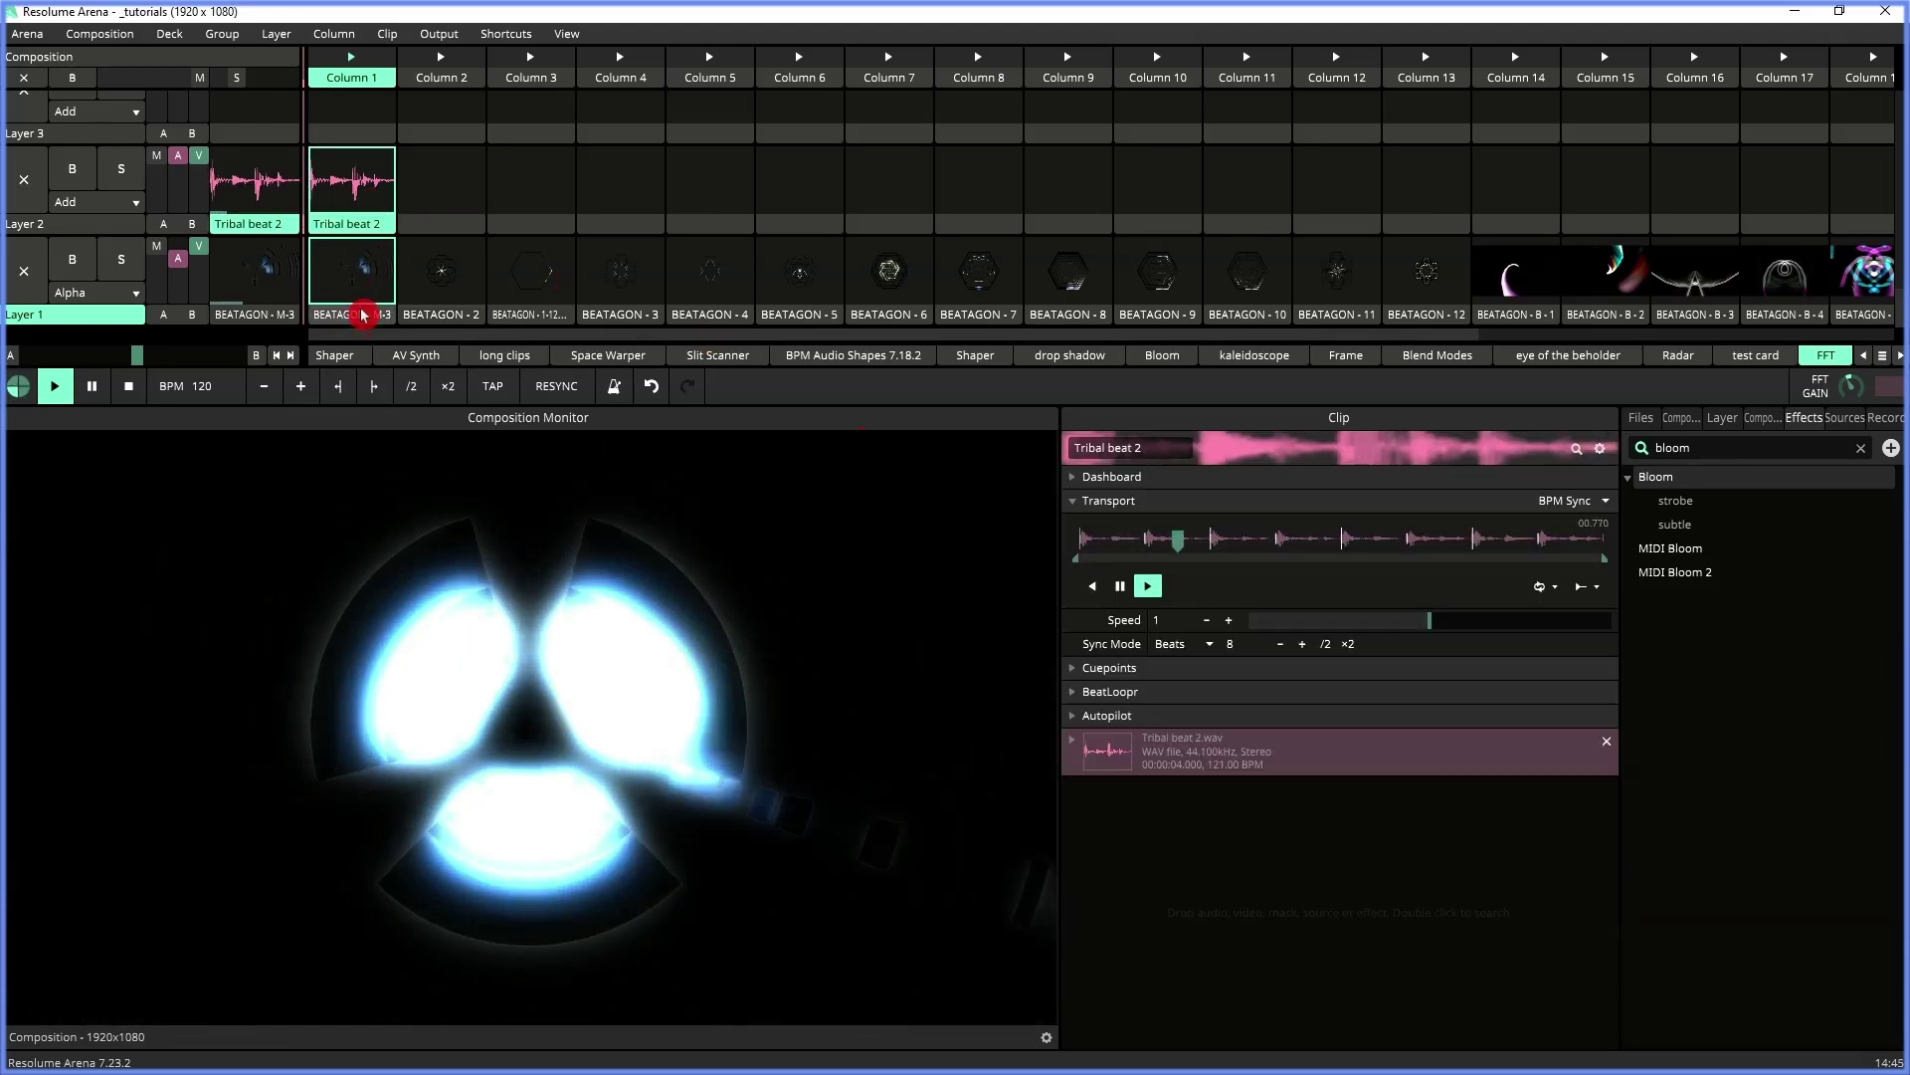
pyautogui.click(368, 308)
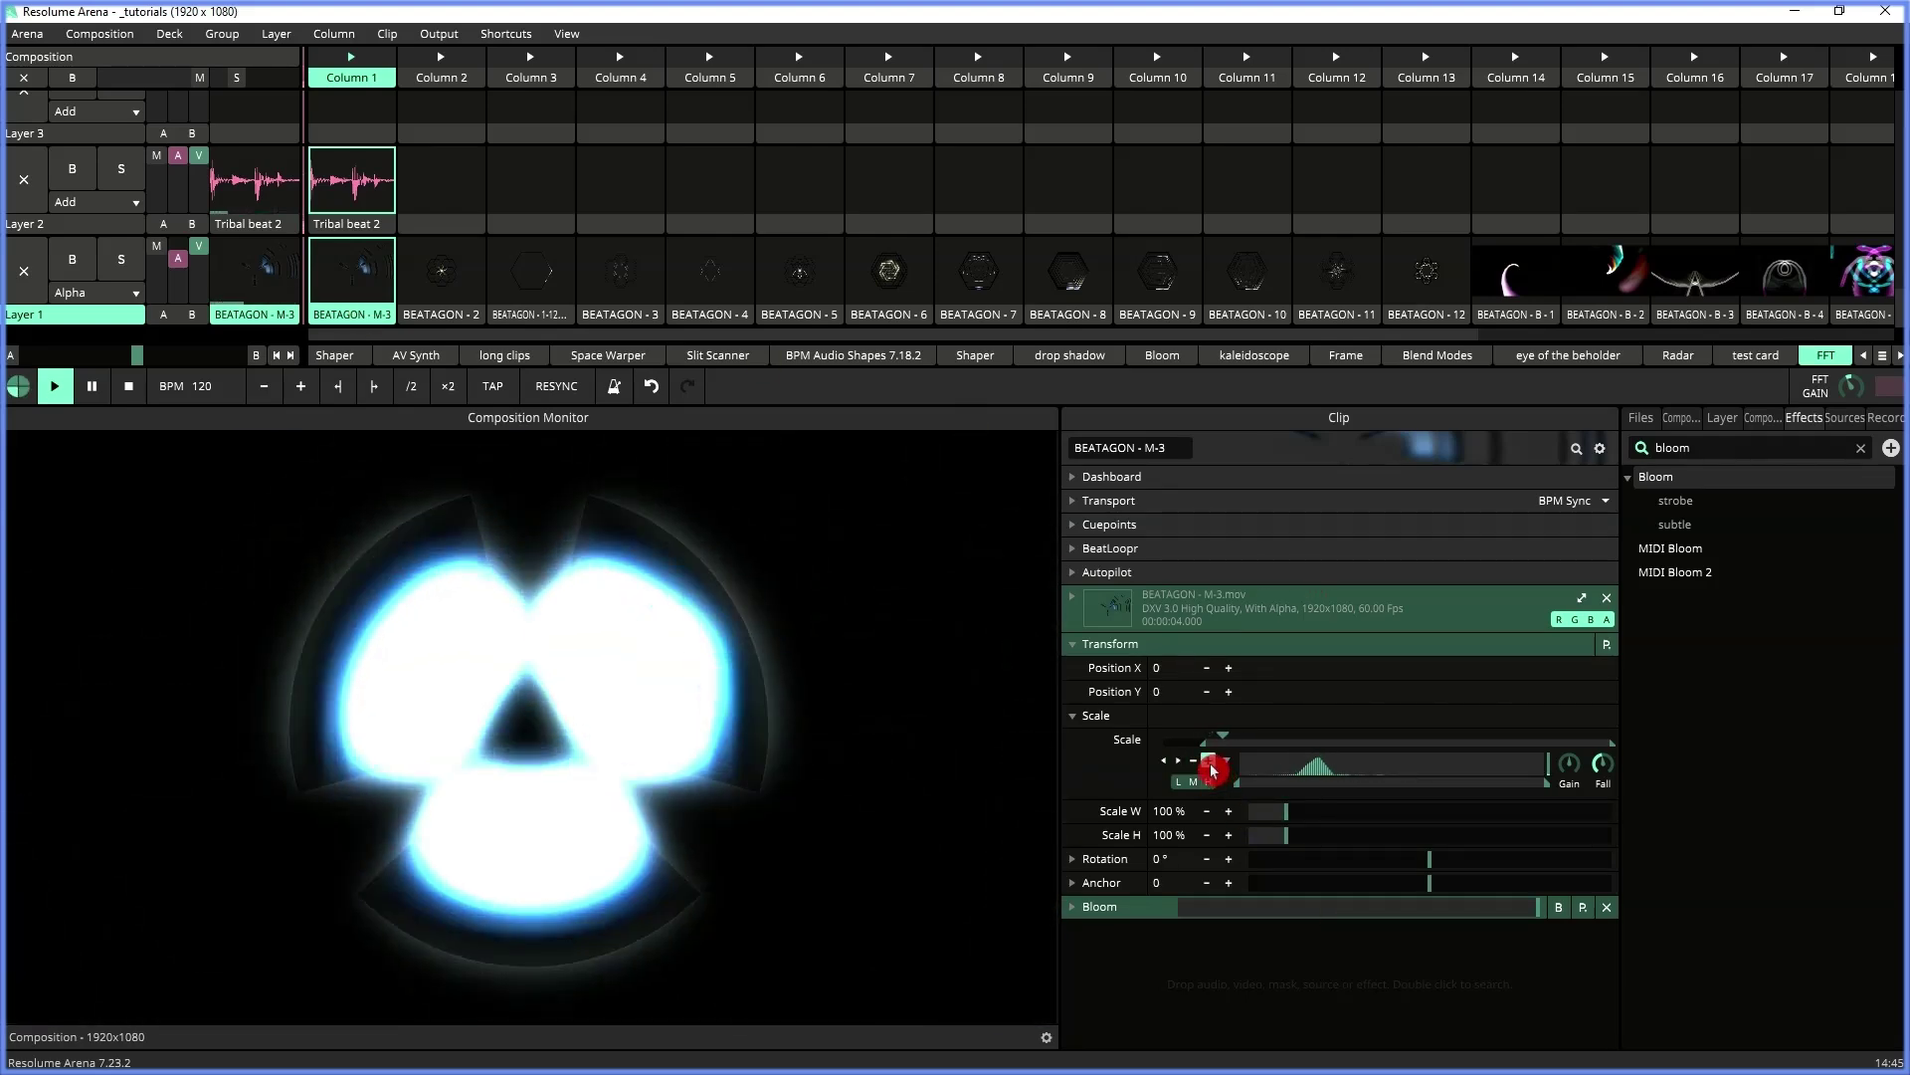
pyautogui.moveTo(1210, 769); pyautogui.dragTo(1276, 757)
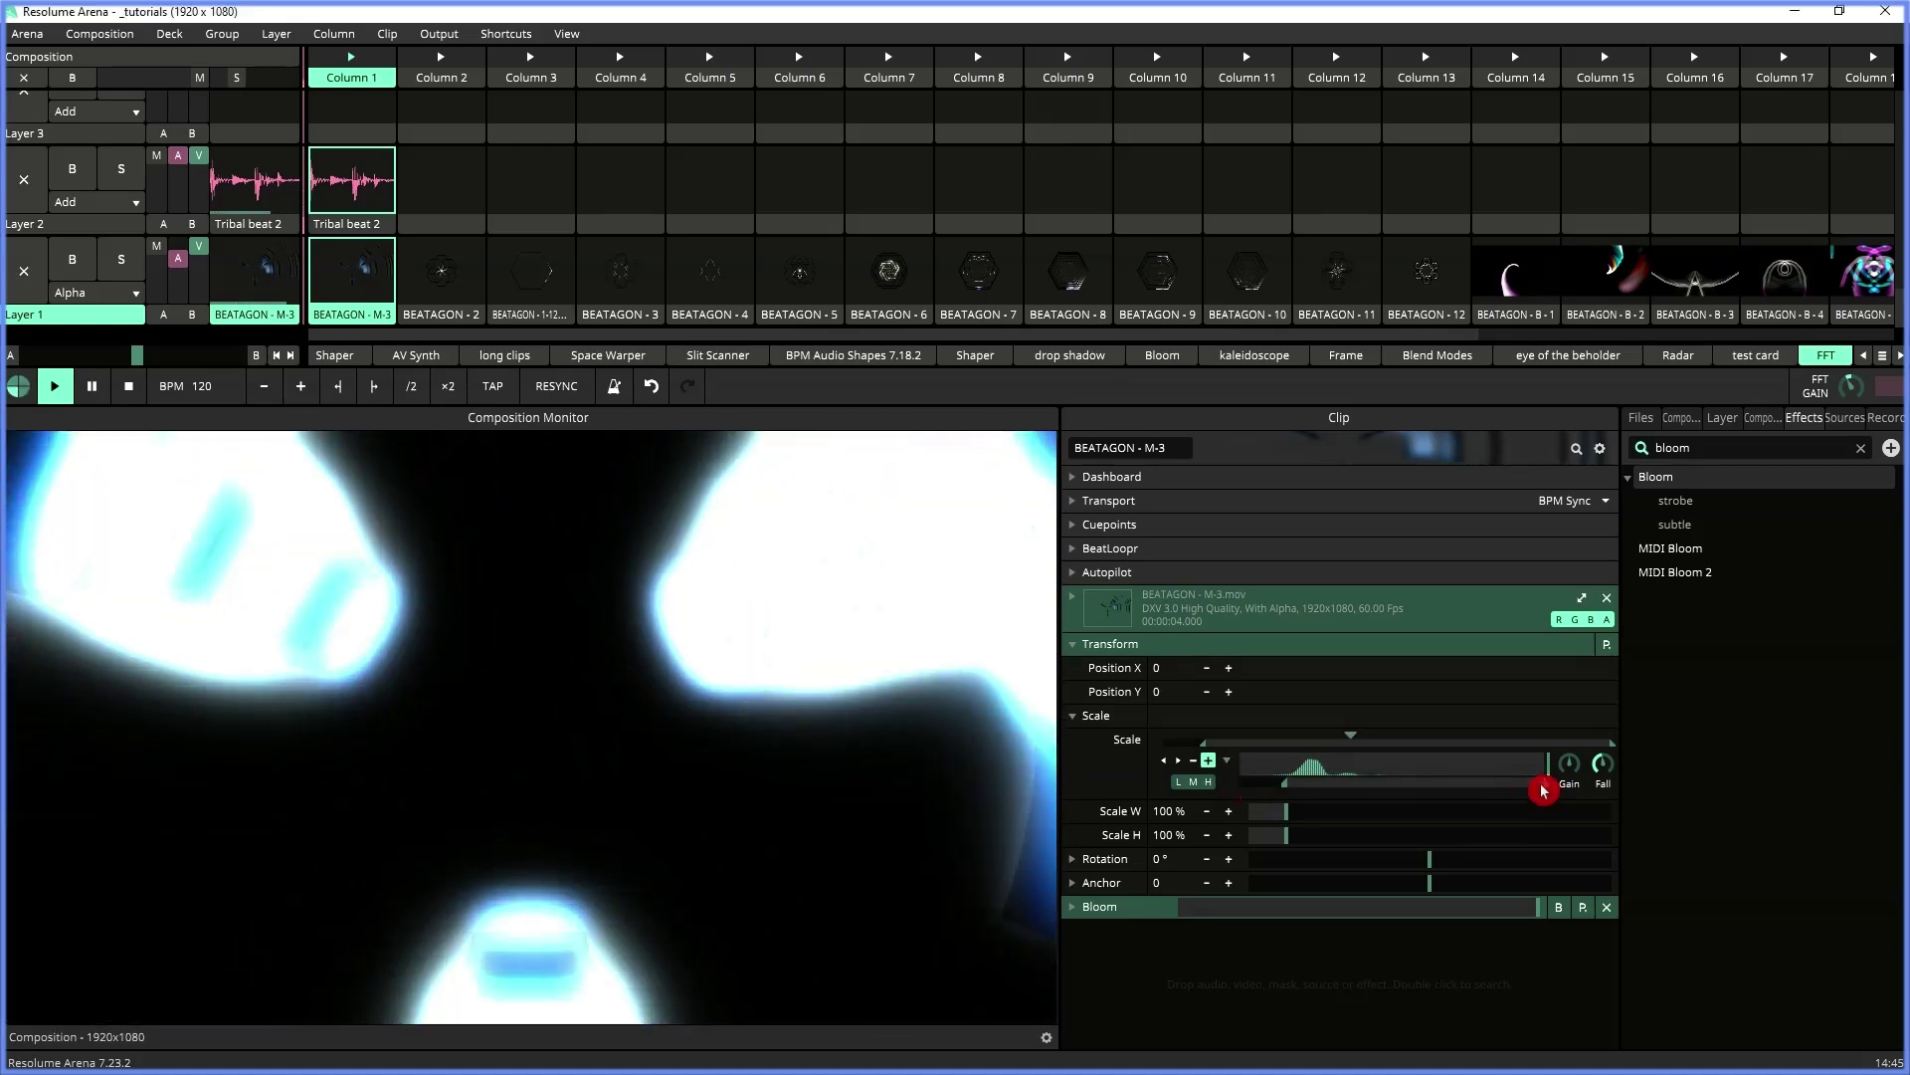
pyautogui.moveTo(1408, 801); pyautogui.dragTo(1335, 802)
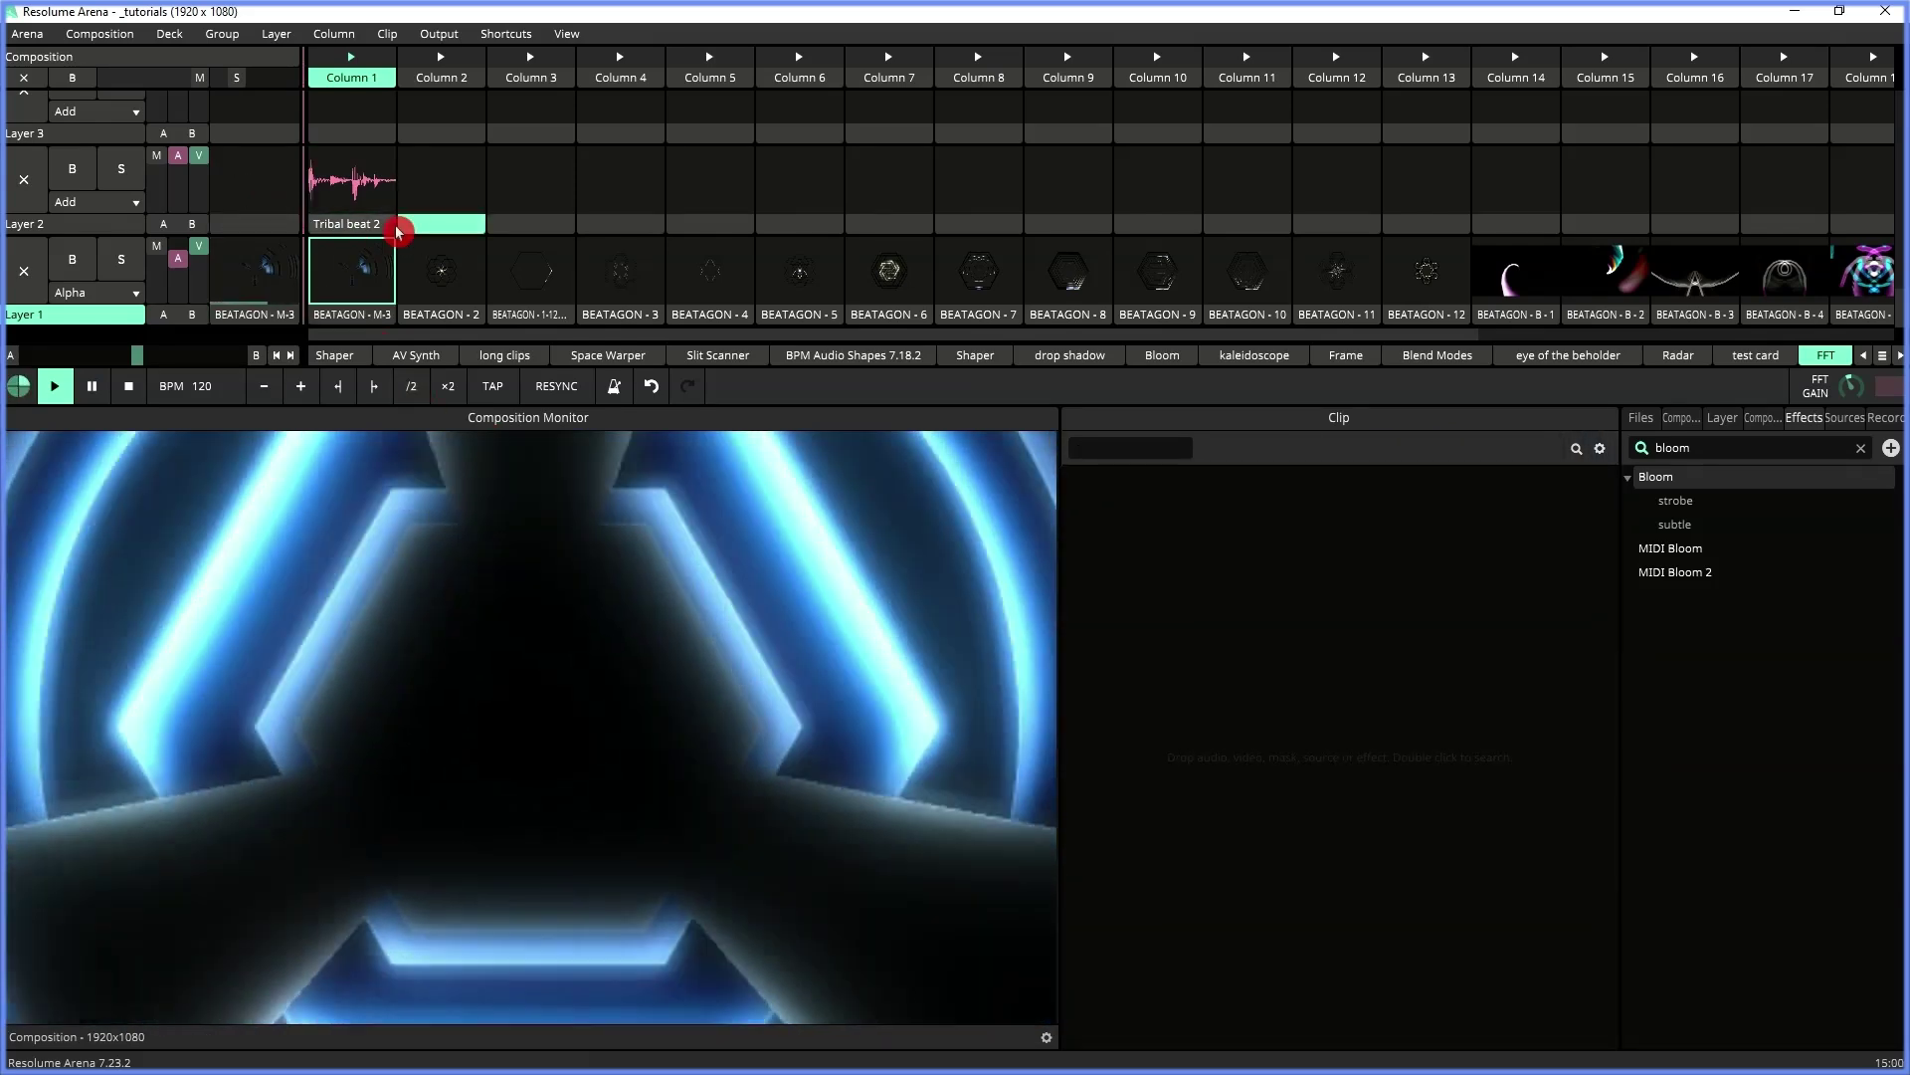
# - Restart Tribal beat 2 and reselect BEATAGON M-3 to show its Scale settings
pyautogui.click(368, 319)
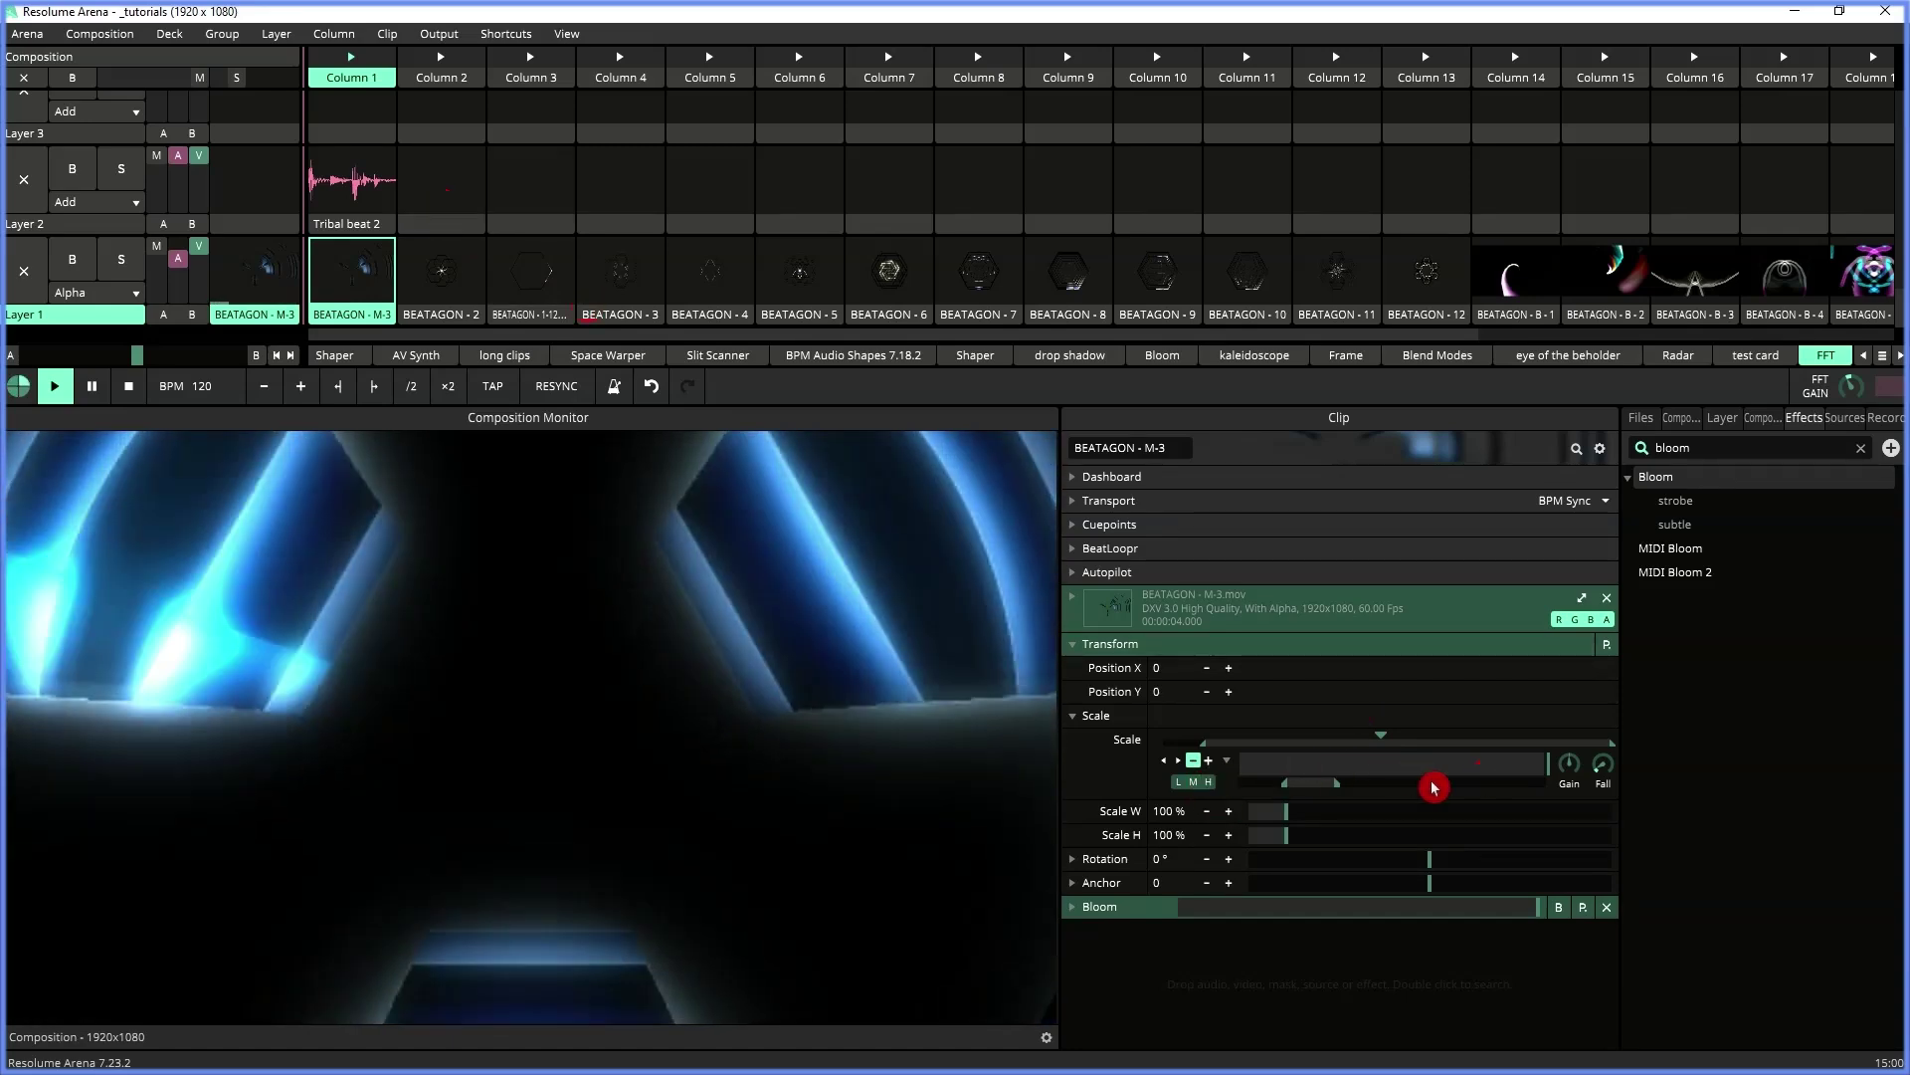
pyautogui.click(358, 185)
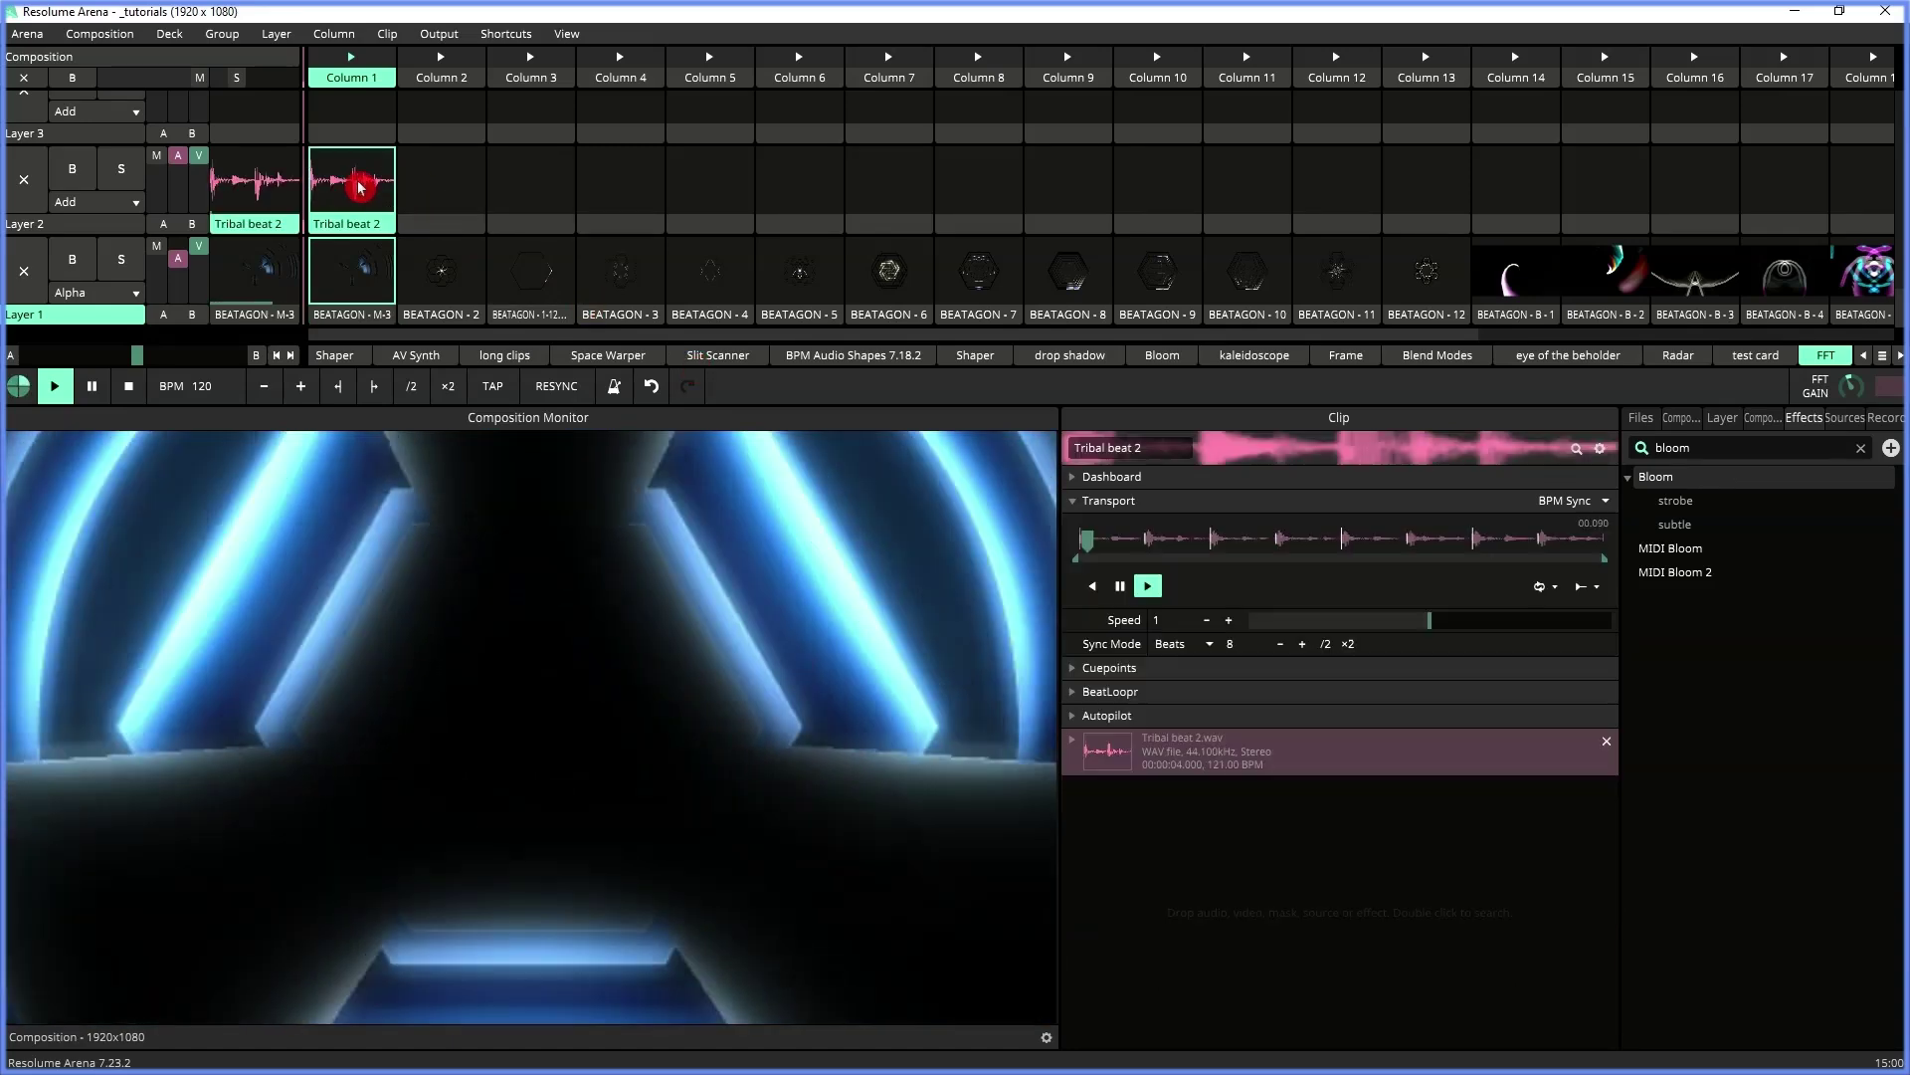
pyautogui.click(353, 270)
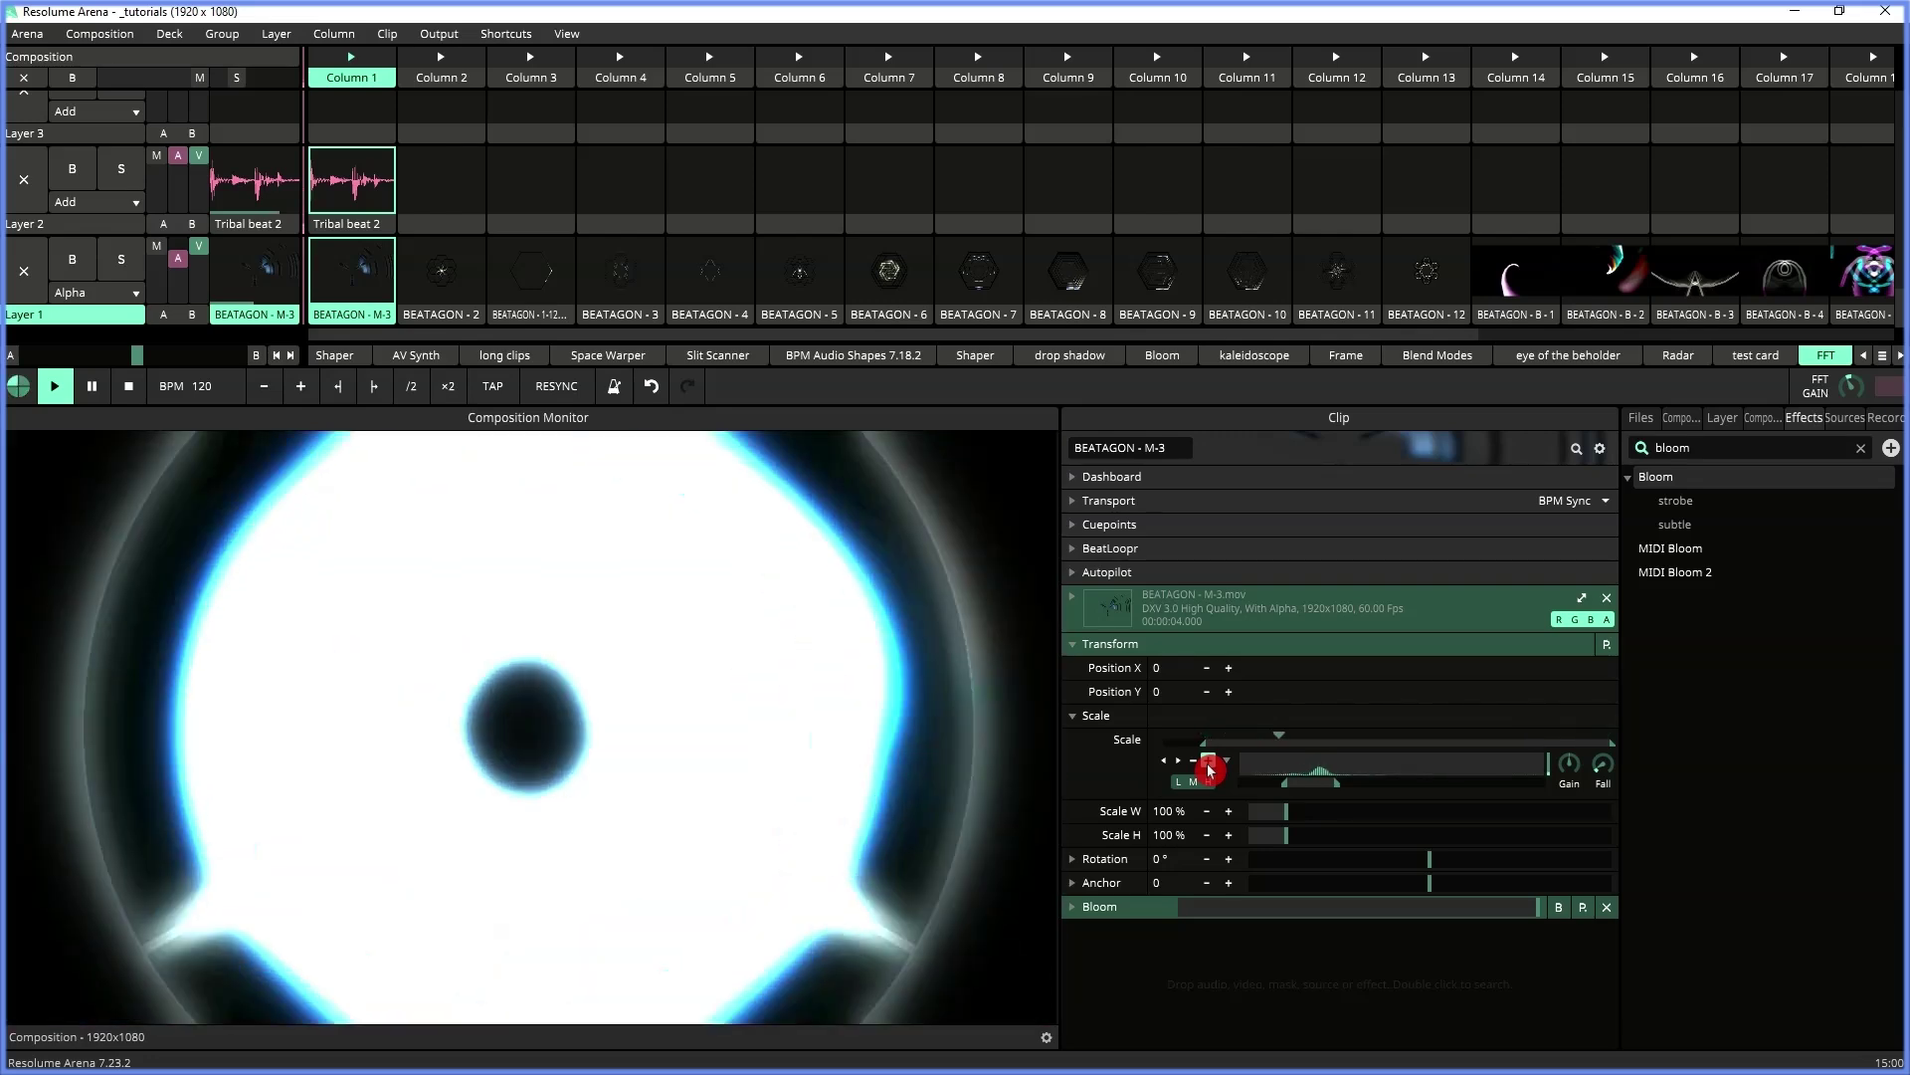
# - Add an envelope to Scale and load the Peaks preset with four Quadratic Out peaks
pyautogui.rightClick(1078, 746)
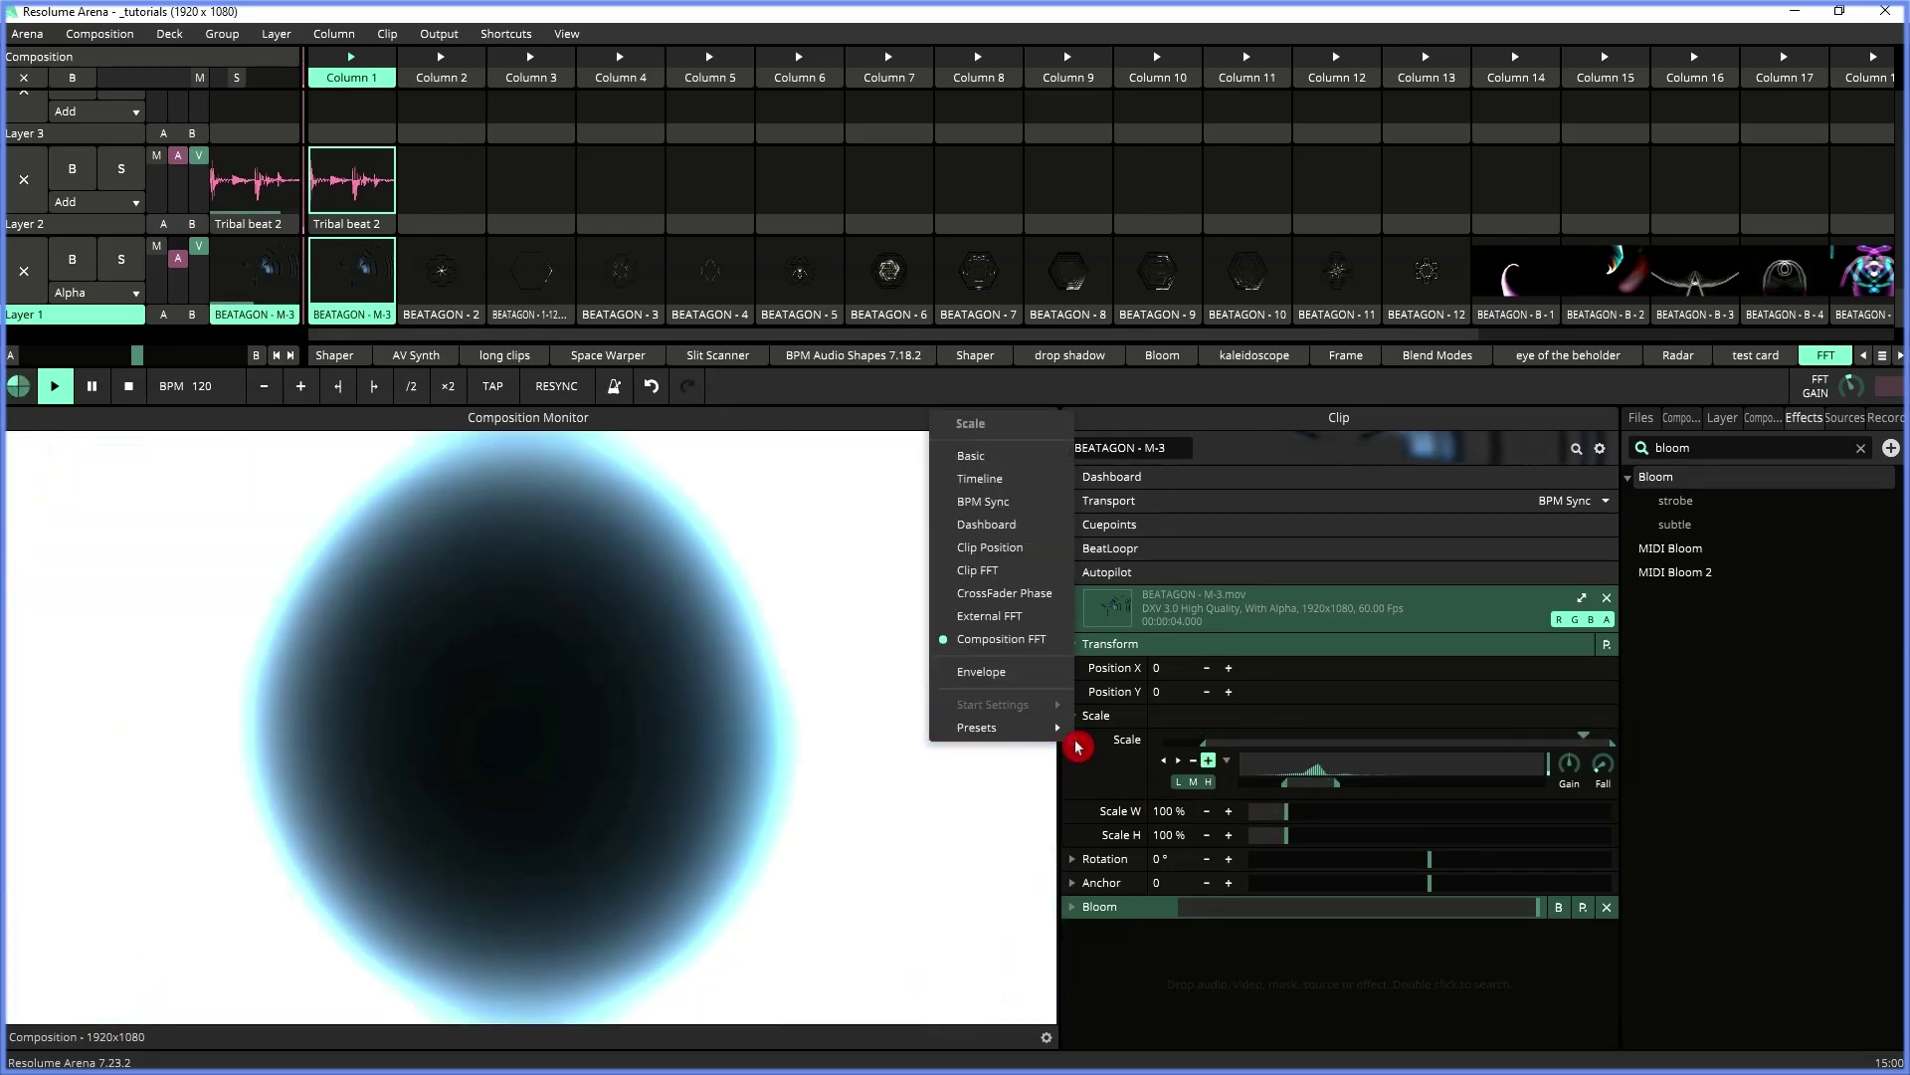
pyautogui.click(1012, 676)
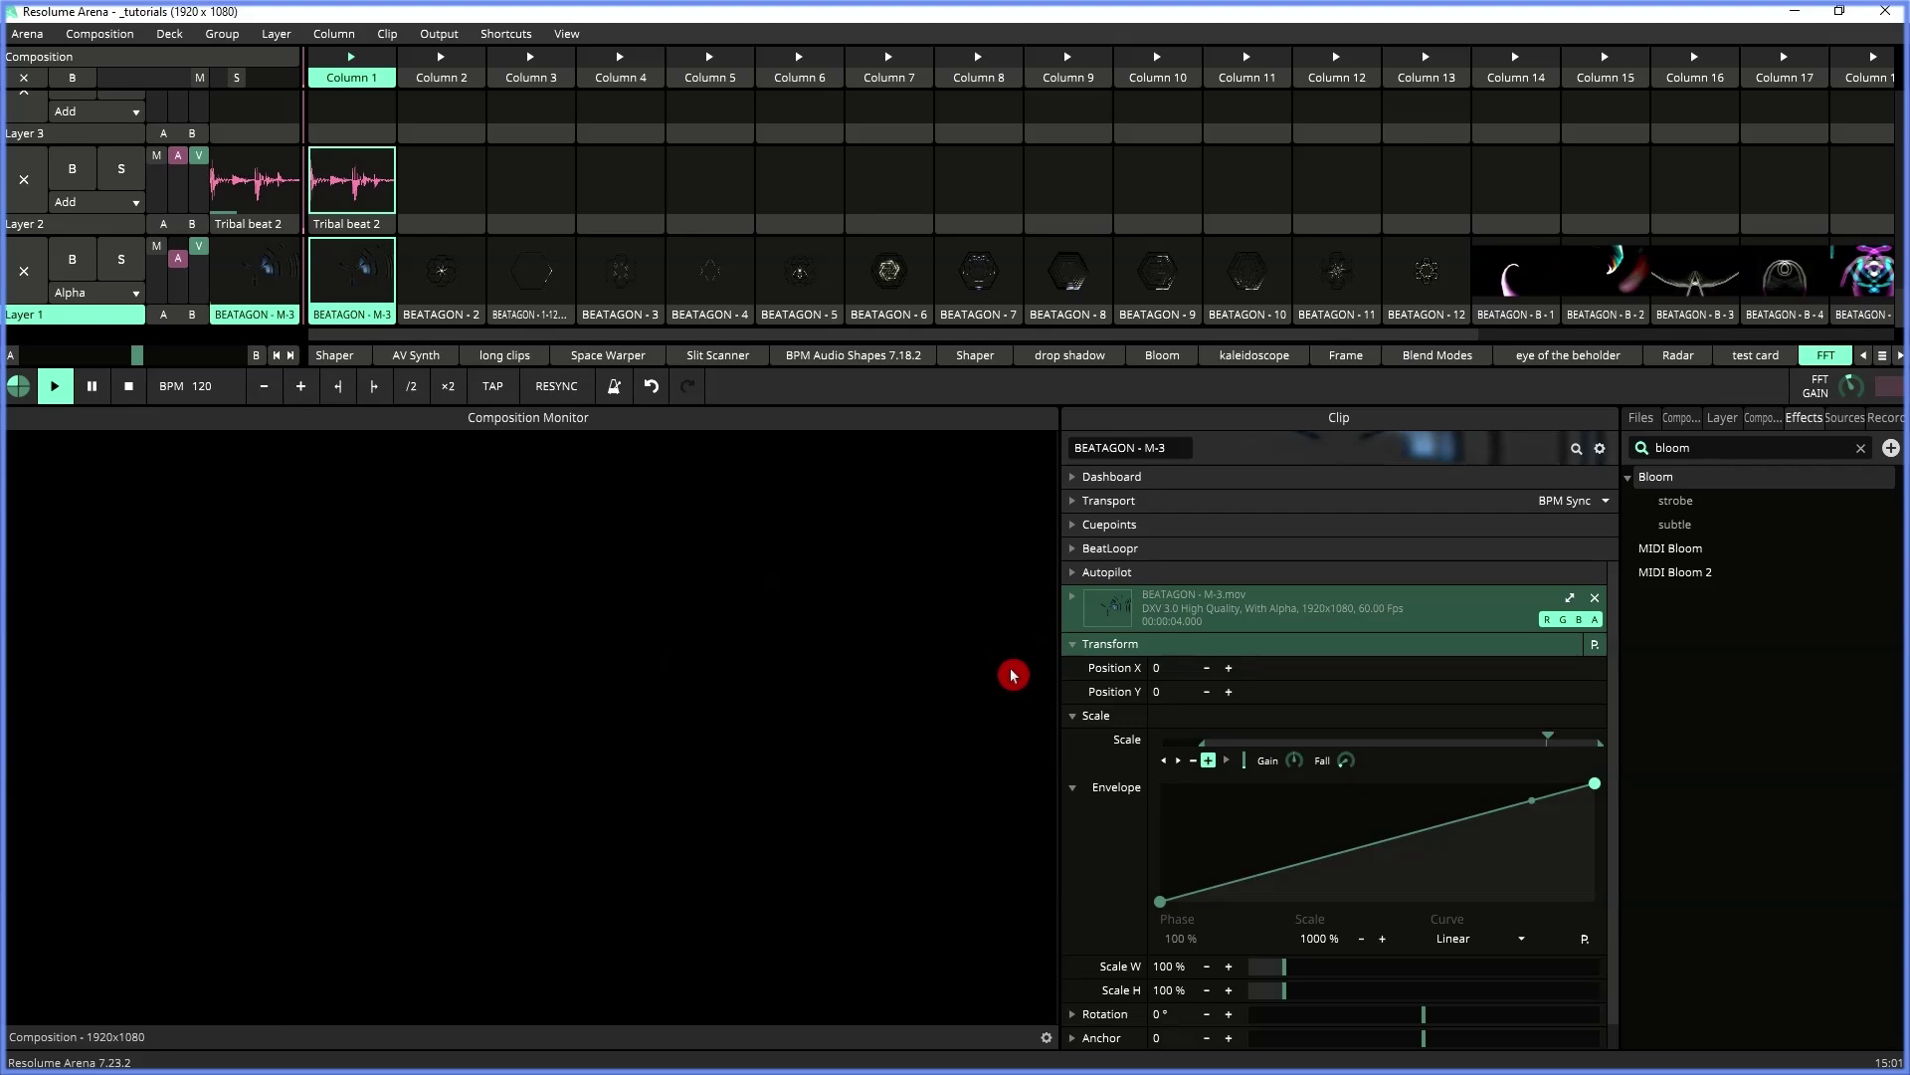
pyautogui.click(1588, 937)
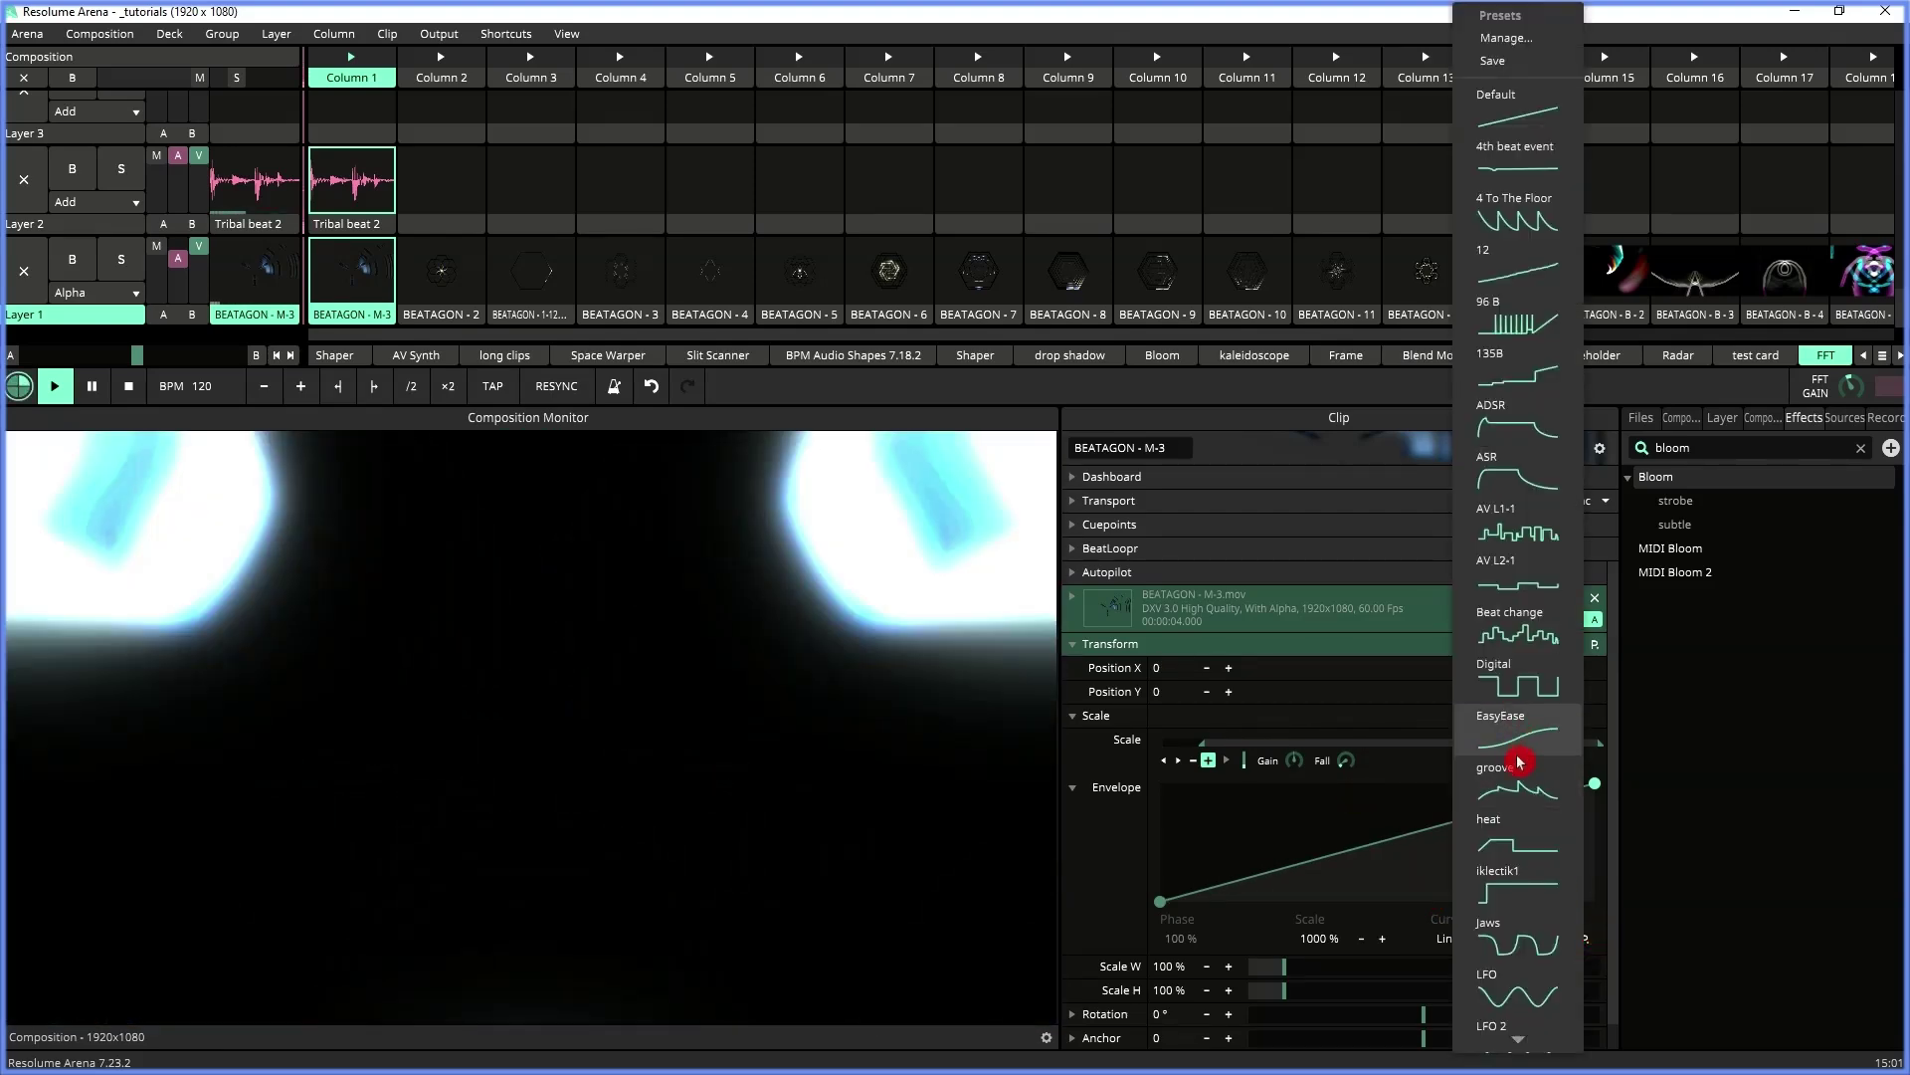
pyautogui.scroll(-5, 1519, 761)
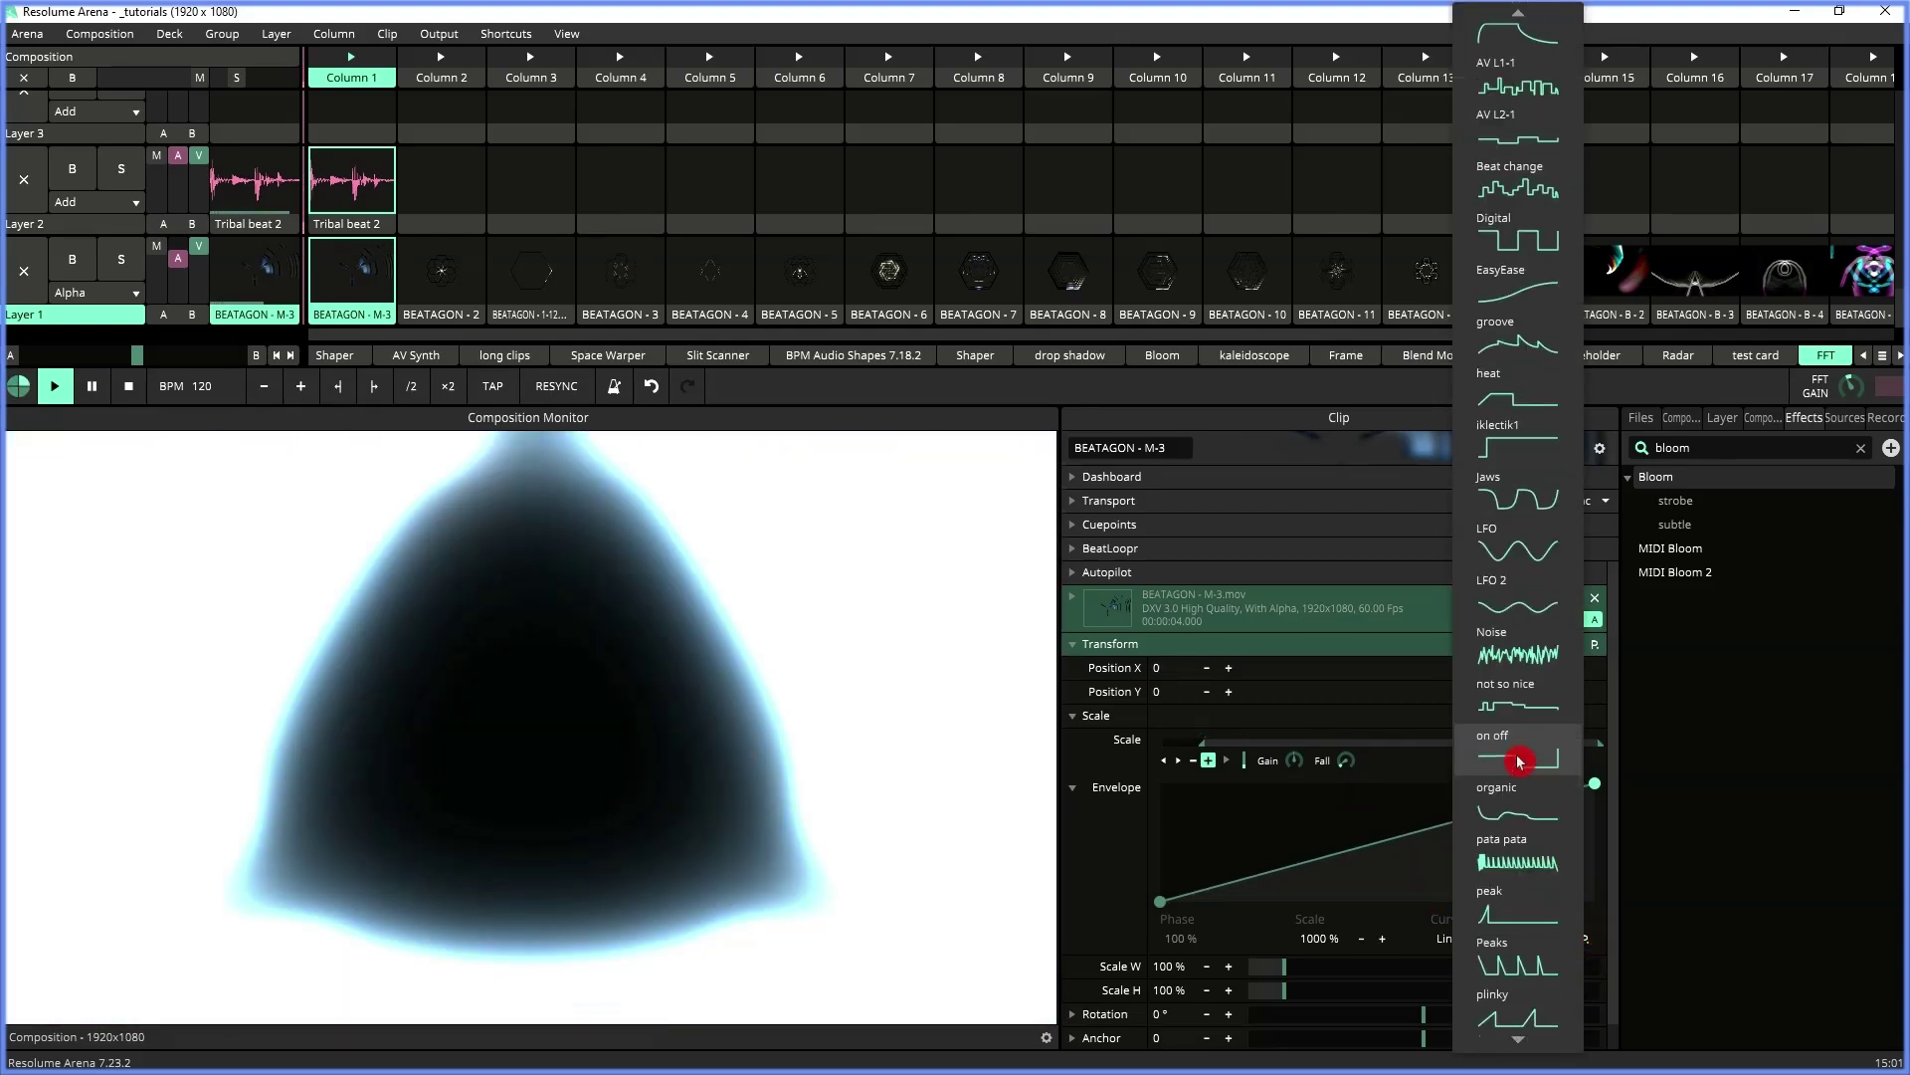
pyautogui.click(1514, 962)
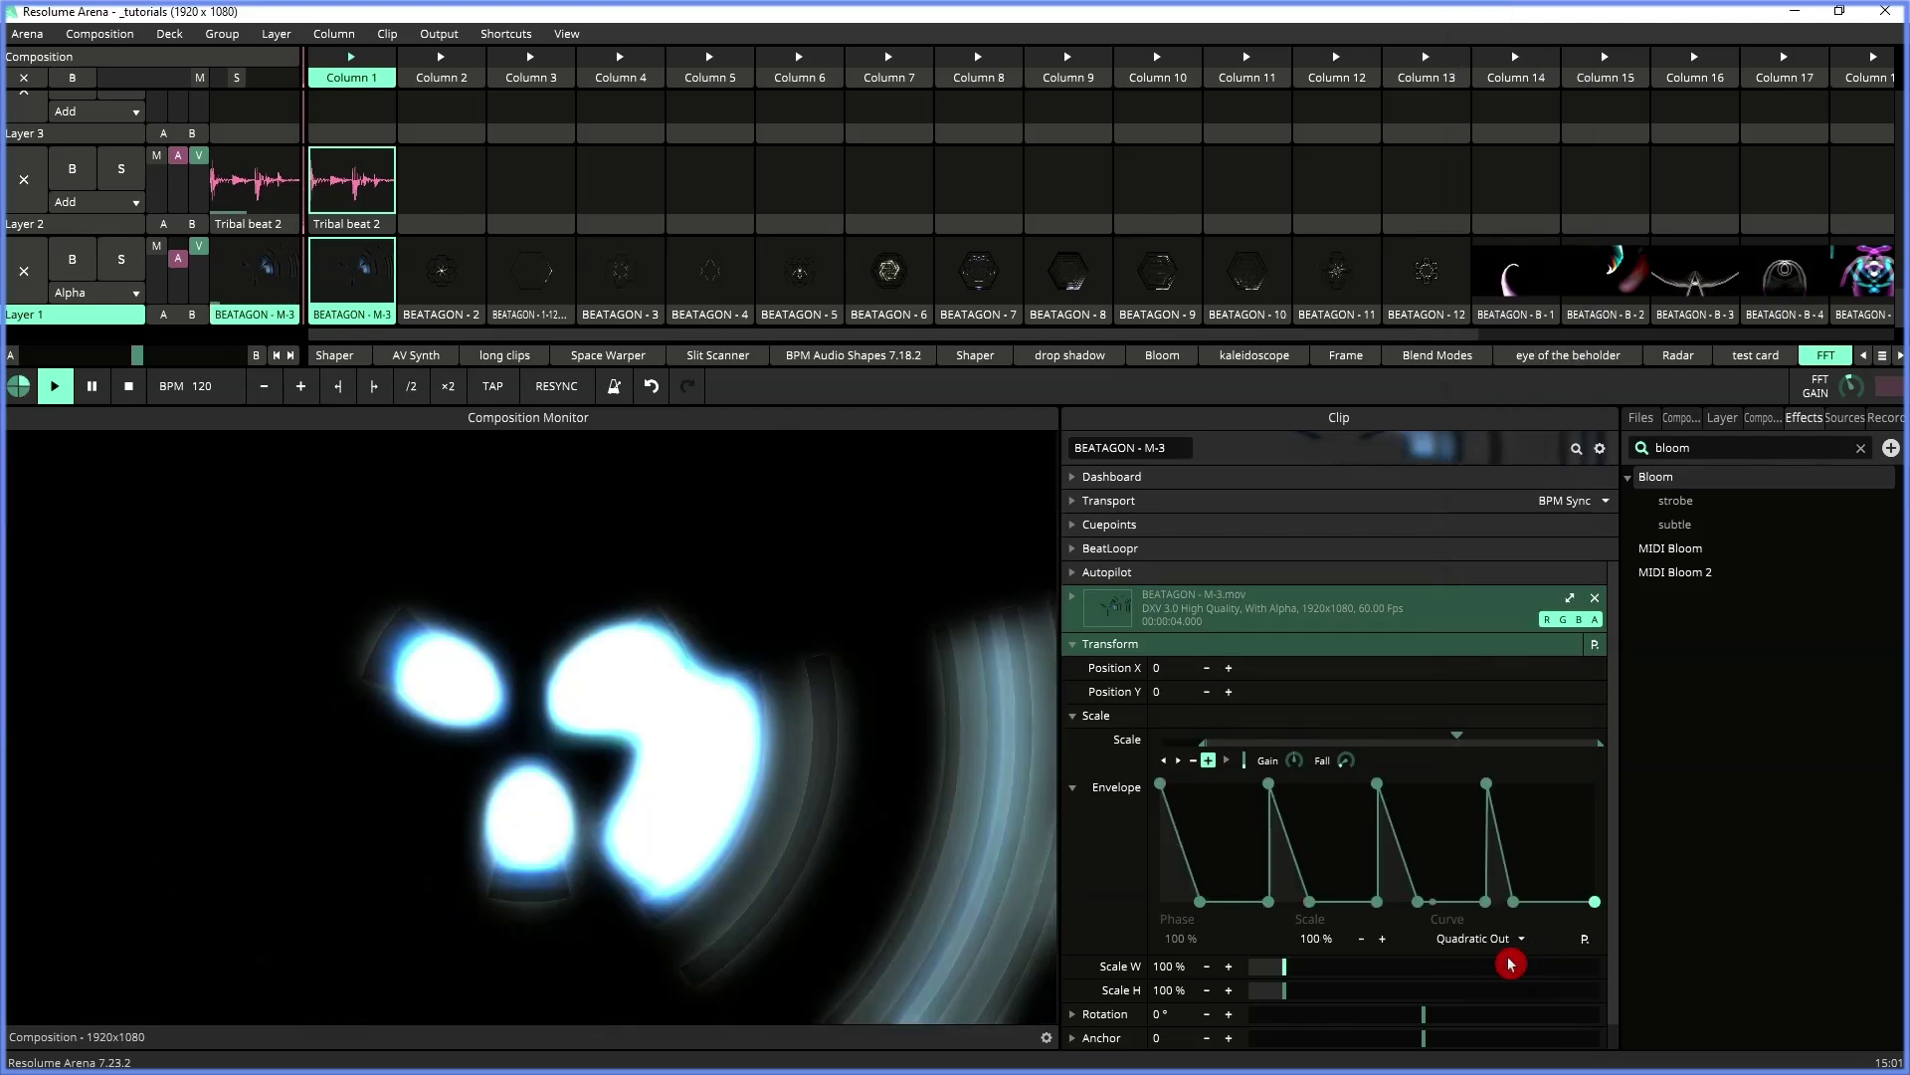